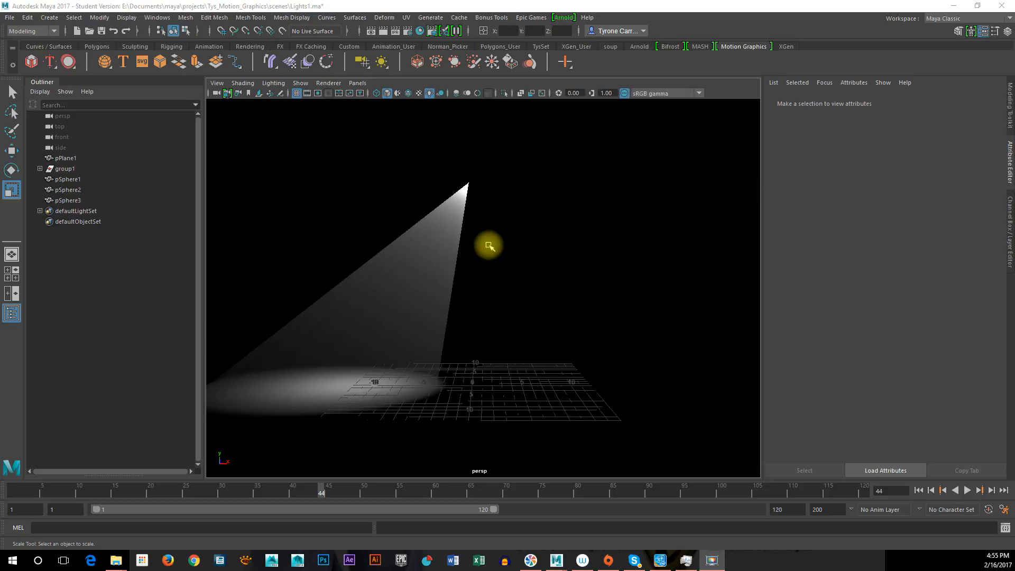
Preview the swinging spotlight animation across the timeline and scale up the floor plane in the example scene.
drag(37, 495, 569, 496)
click(545, 437)
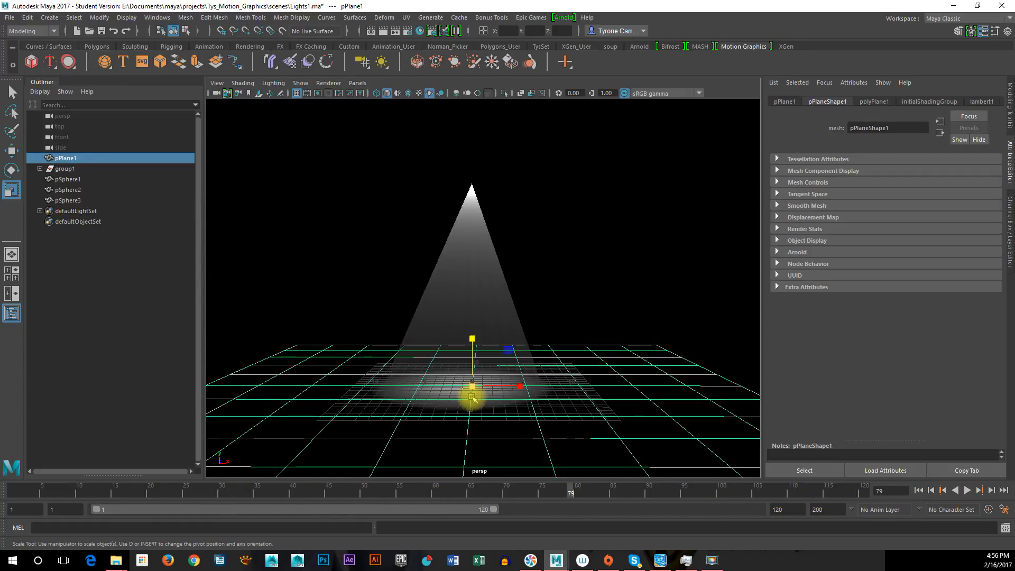
drag(472, 384, 715, 368)
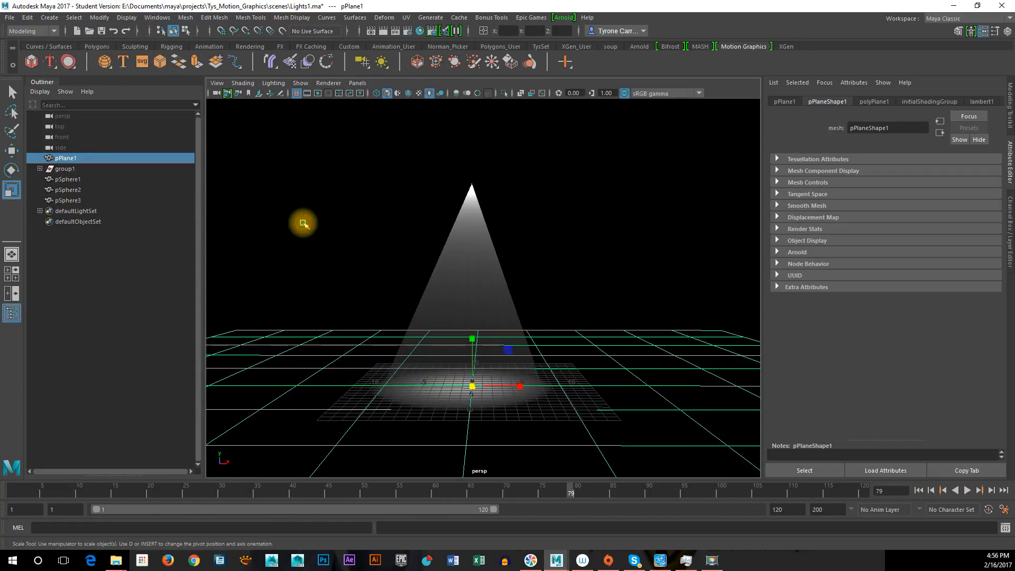
click(304, 223)
click(97, 484)
key(alt+v)
drag(241, 486, 572, 479)
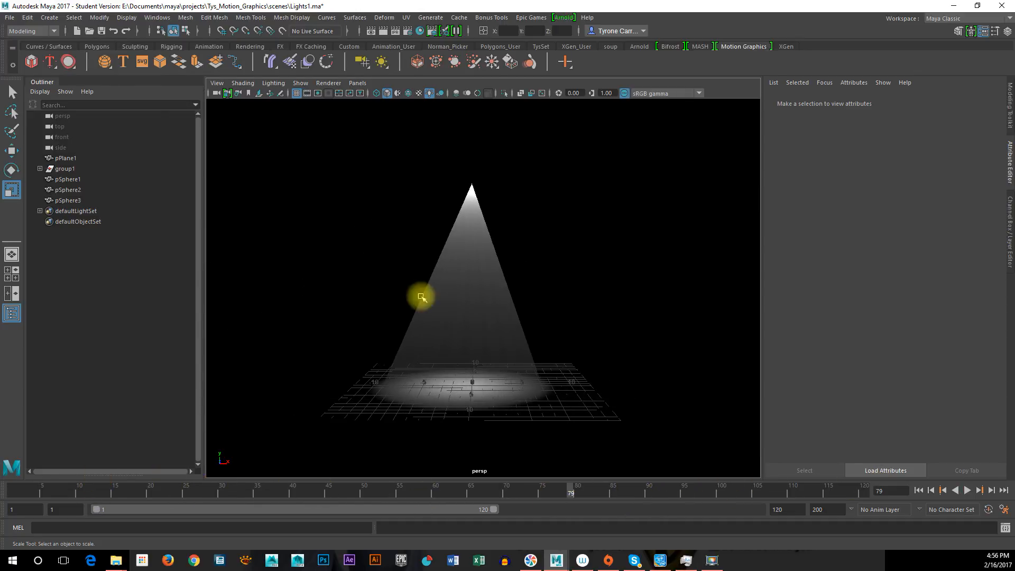
Hide the viewport grid and start a new scene without saving the changes to Lights1.ma.
click(298, 94)
drag(113, 485, 450, 455)
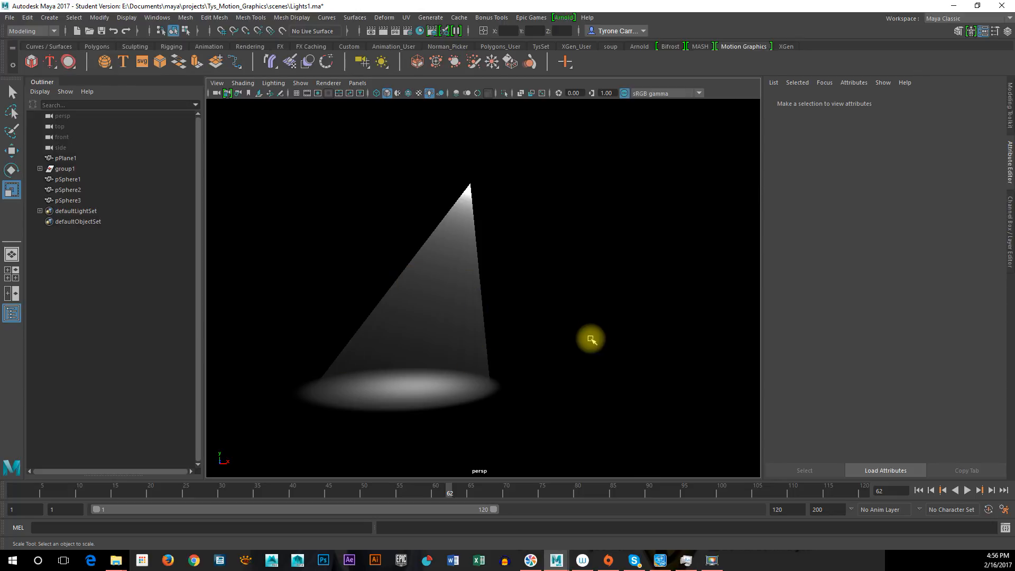
click(8, 18)
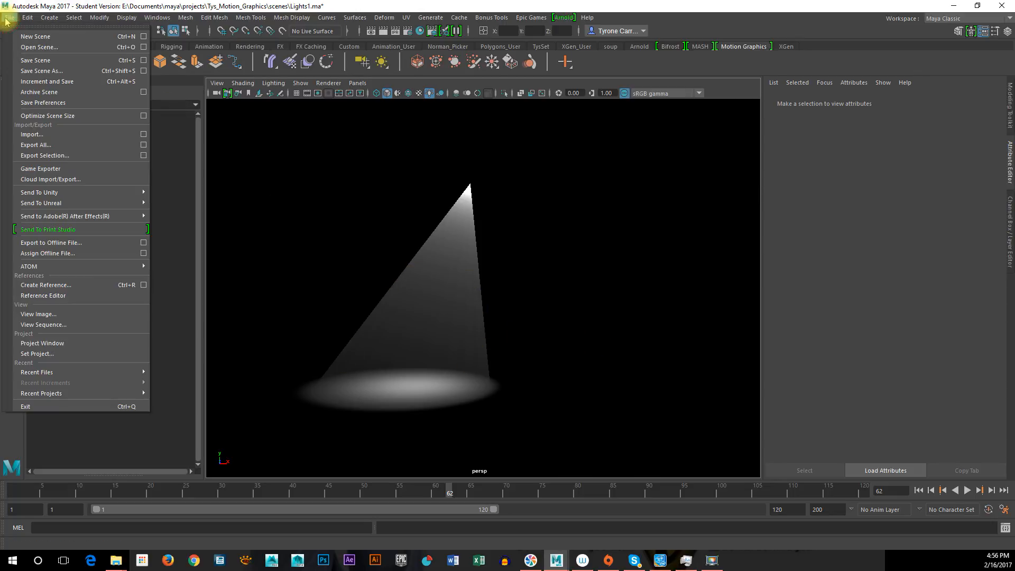
click(23, 37)
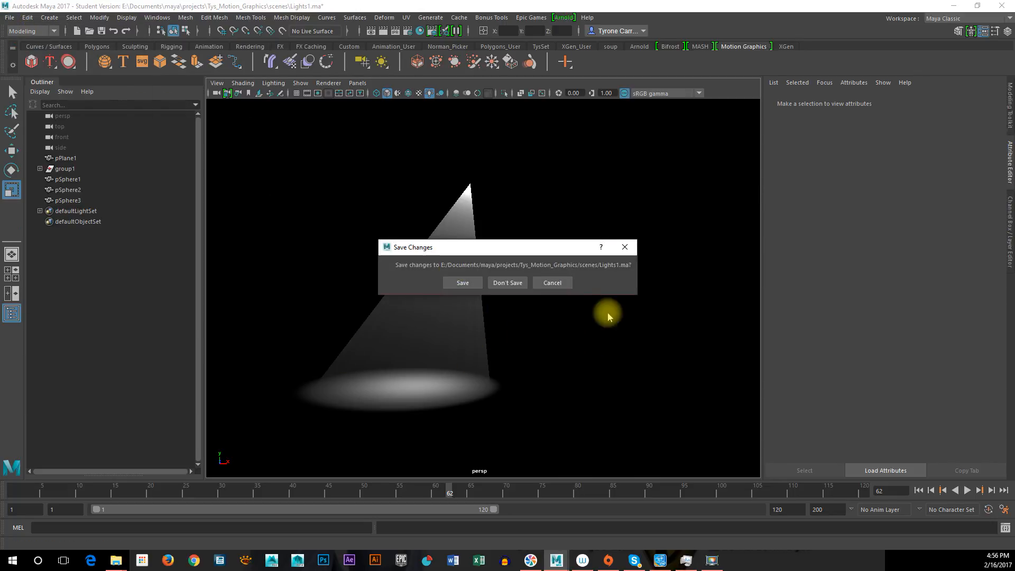
click(507, 283)
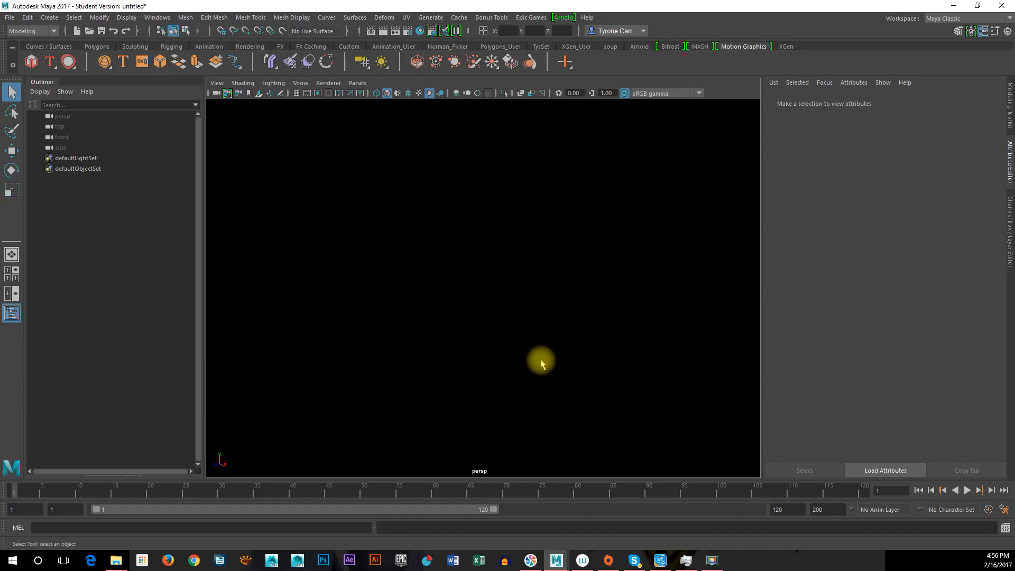
Create a polygon plane in the maximized perspective view.
key(space)
key(space)
key(space)
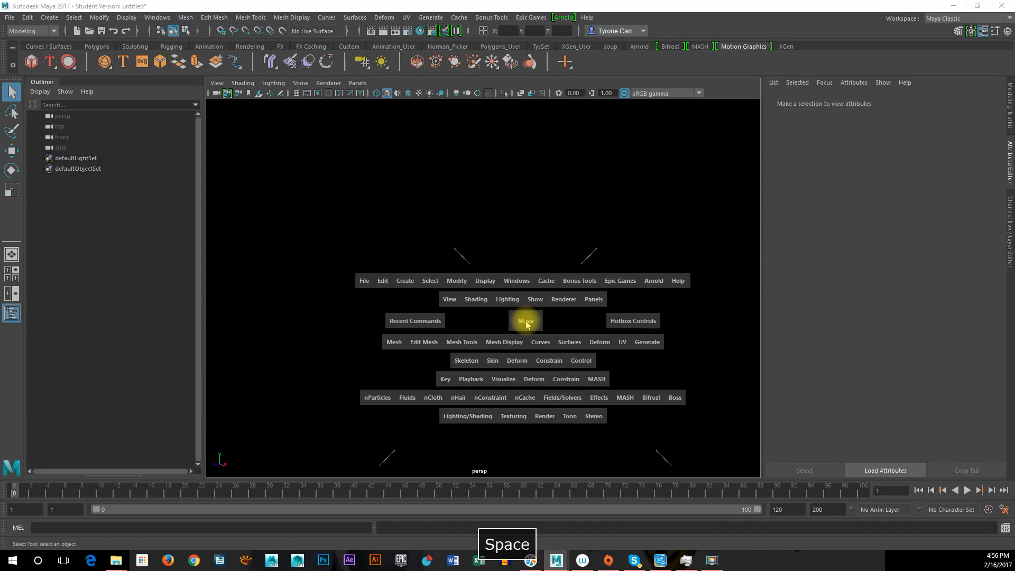
key(space)
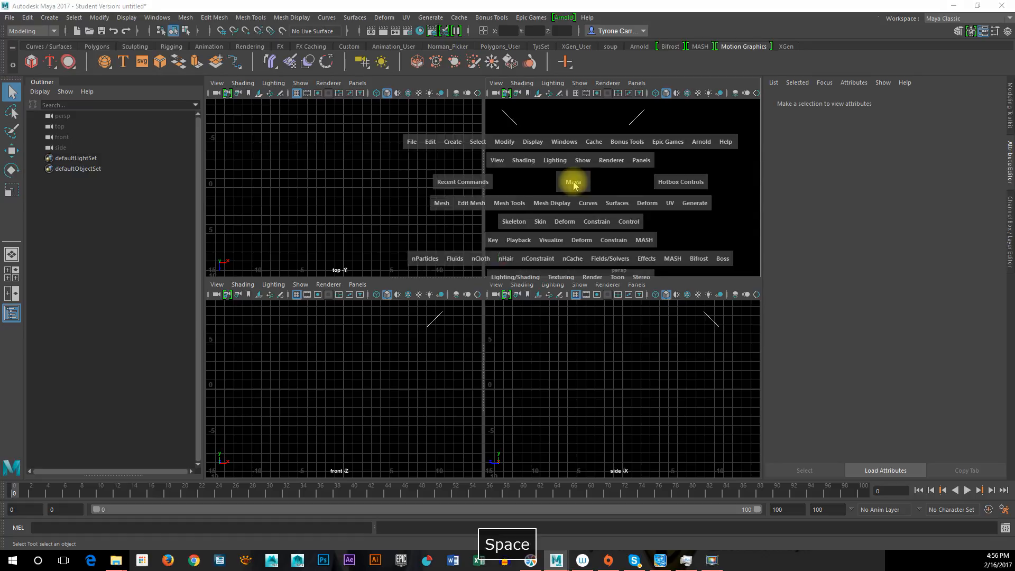
key(space)
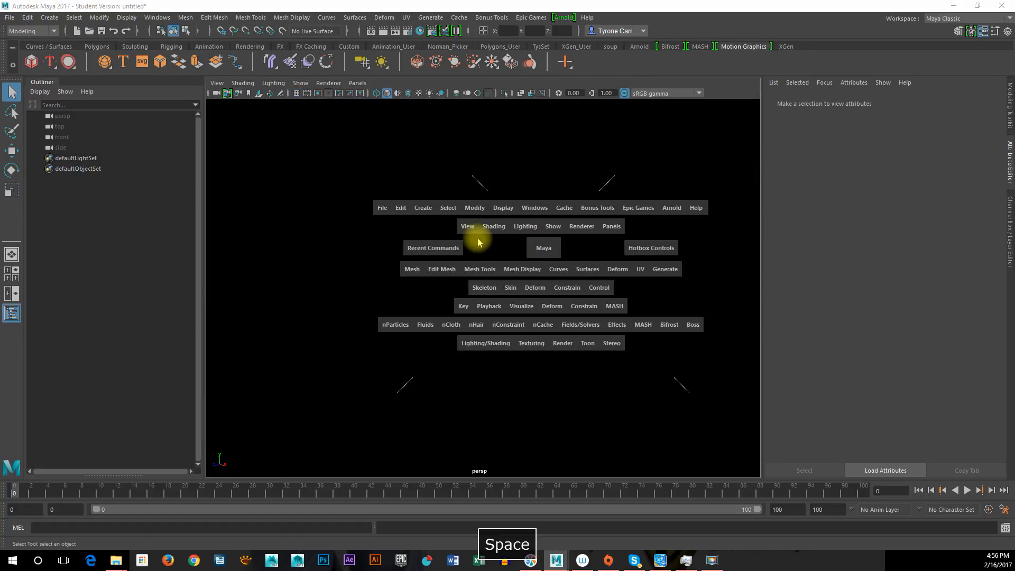
click(428, 210)
mouse_move(480, 247)
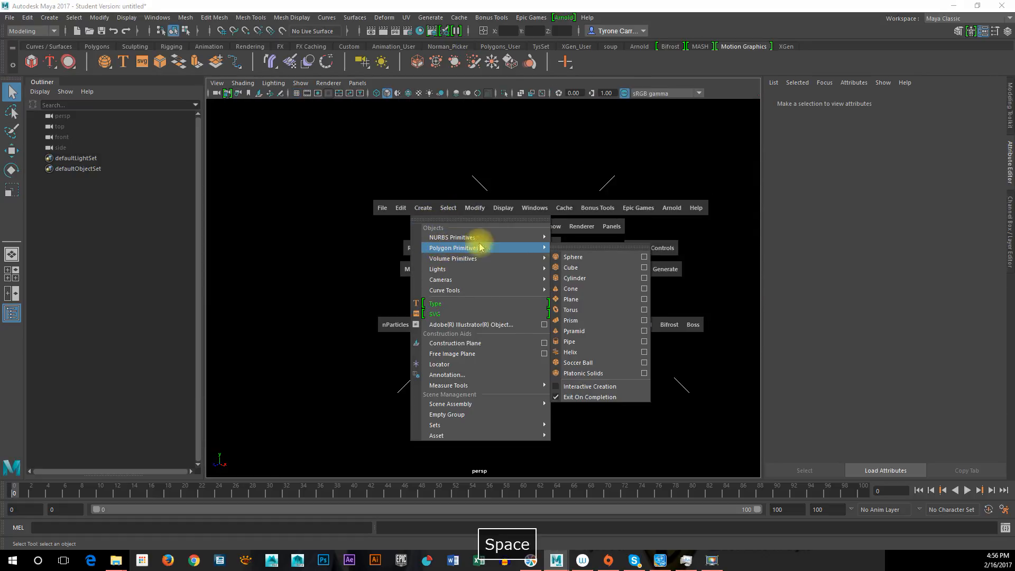
click(589, 298)
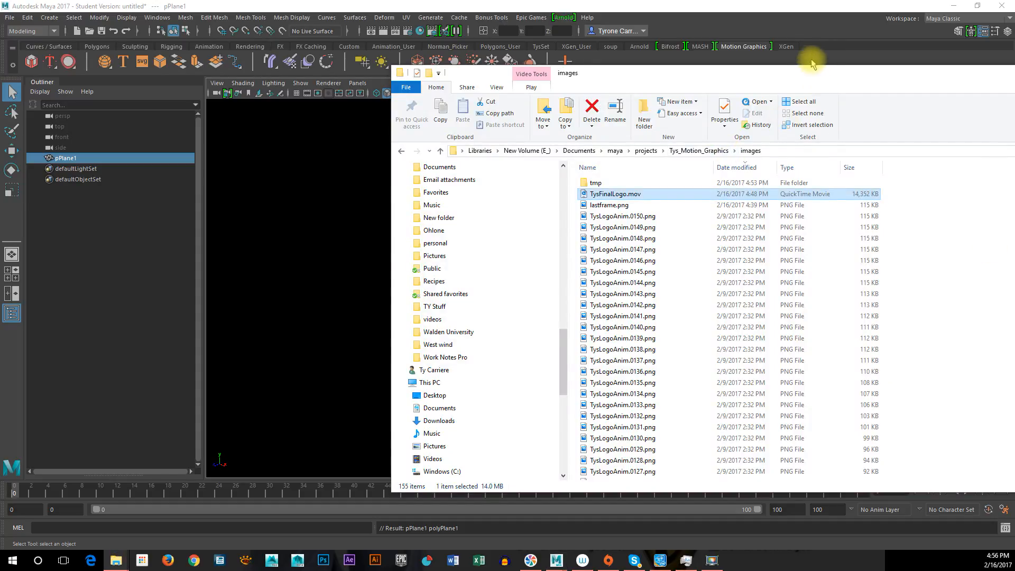
click(811, 62)
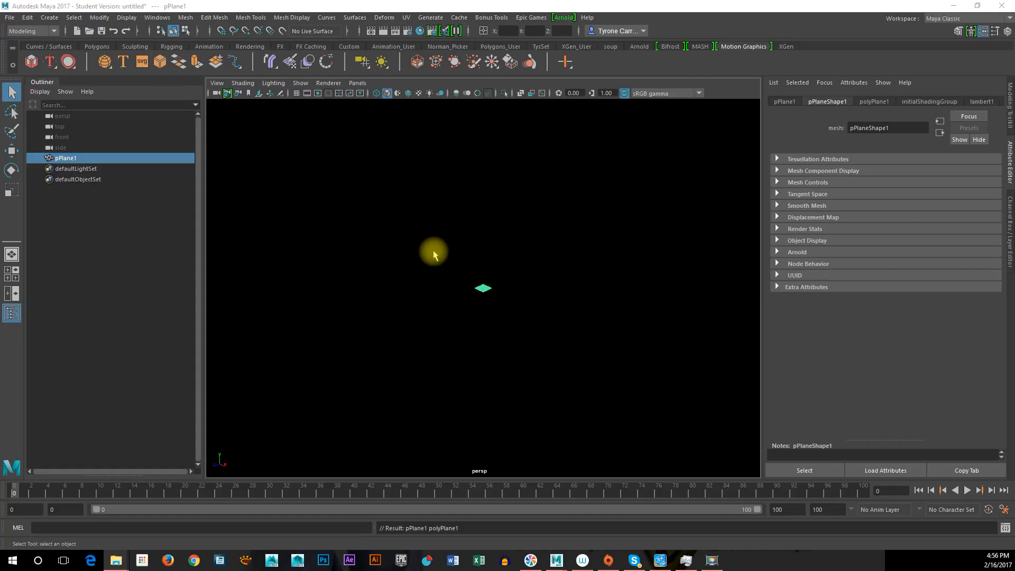
Scale the plane up uniformly into a large floor that fills the perspective view.
key(t)
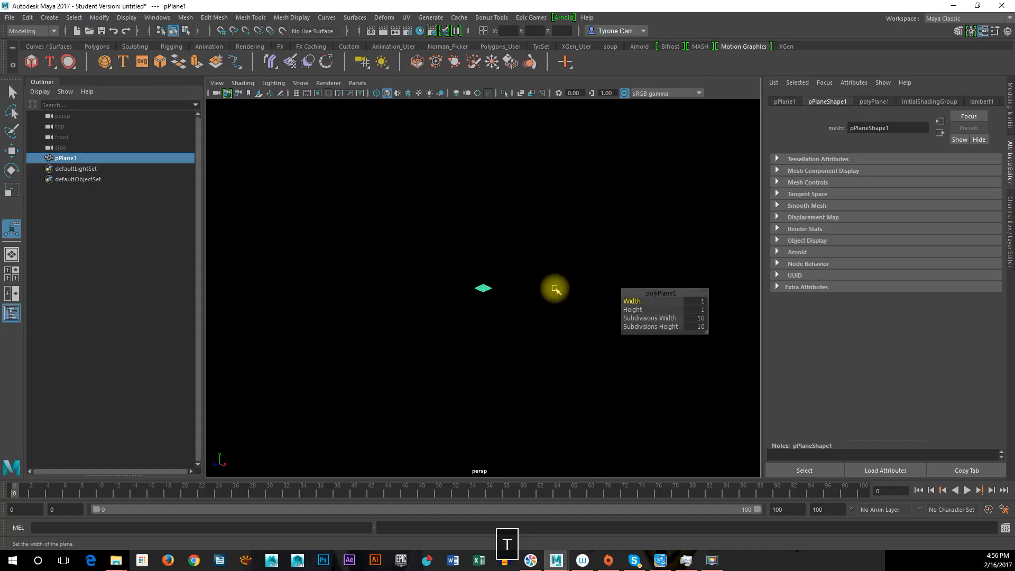
key(e)
key(t)
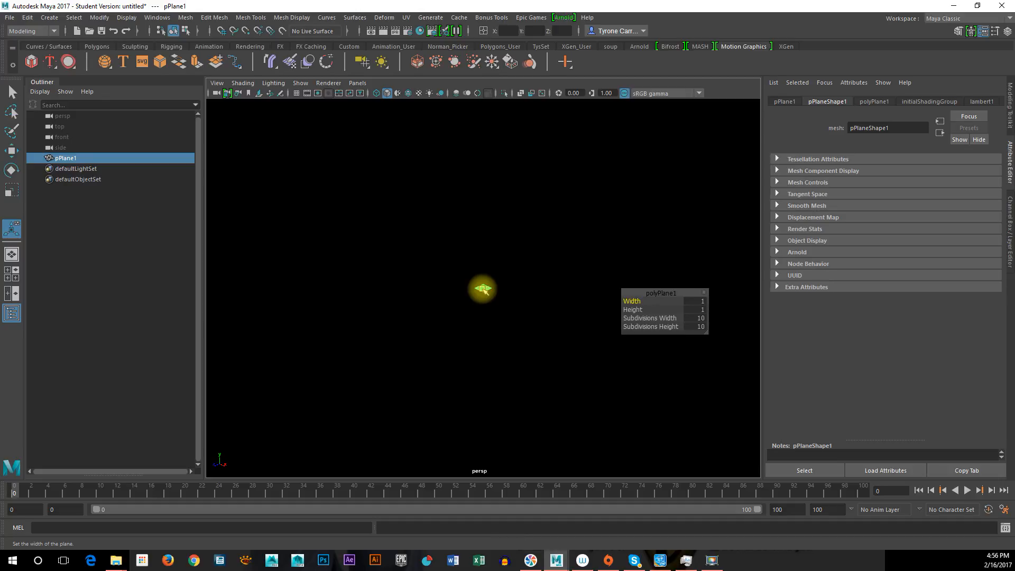
click(6, 153)
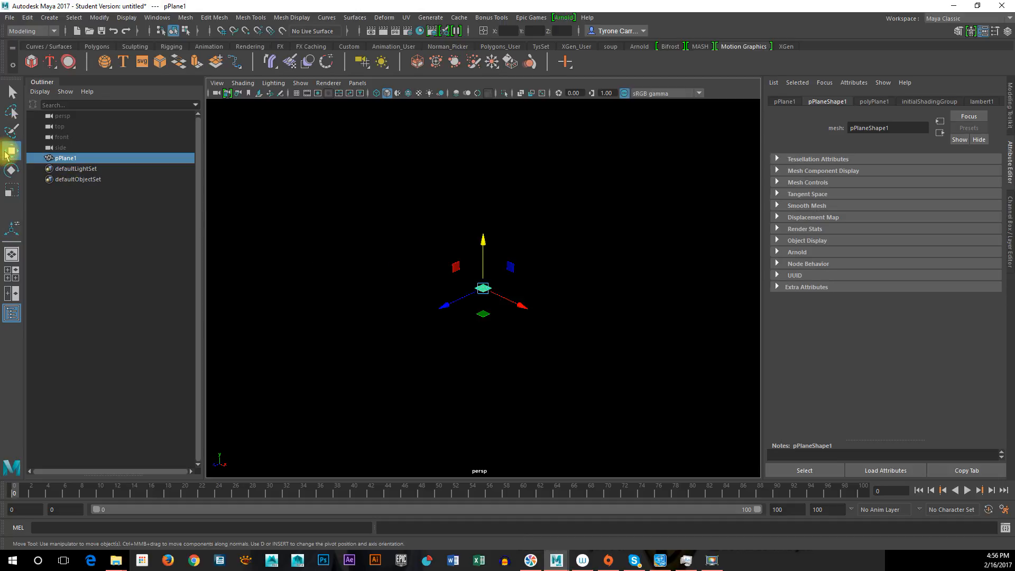
key(r)
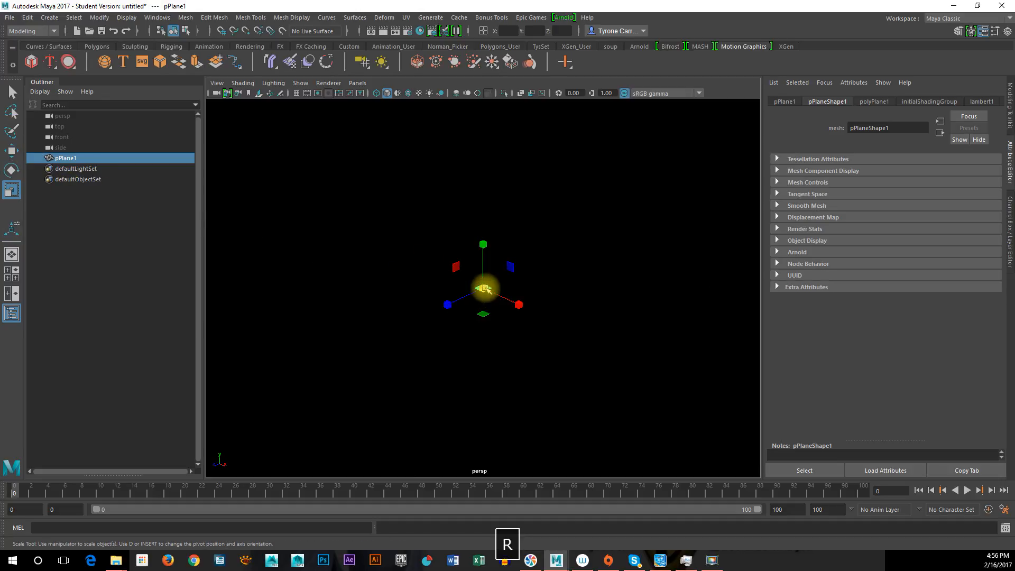
drag(484, 288, 879, 286)
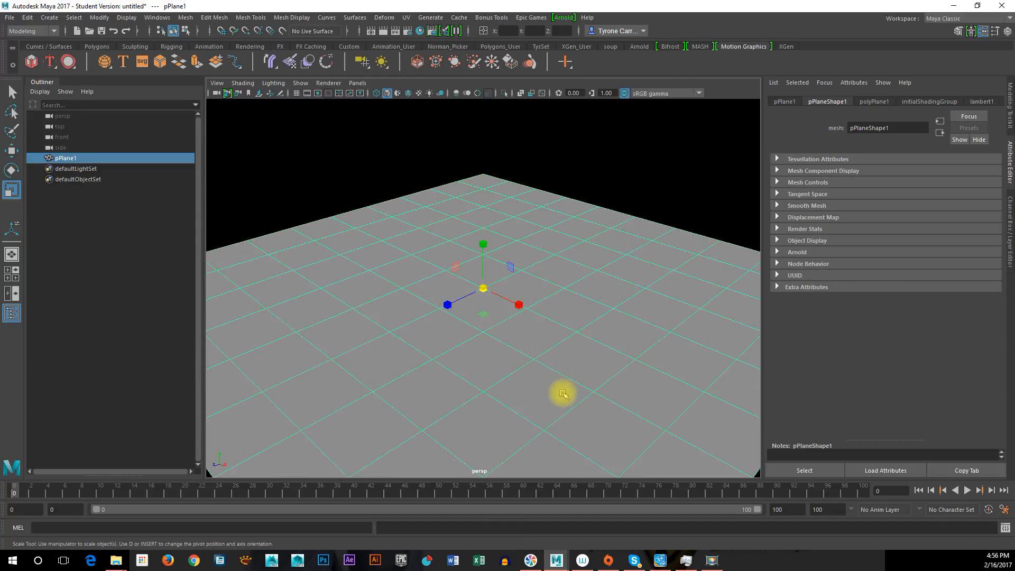
Enlarge the floor plane further to a uniform scale of about 73.9 and deselect it.
alt+drag(437, 403, 532, 412)
drag(487, 370, 563, 375)
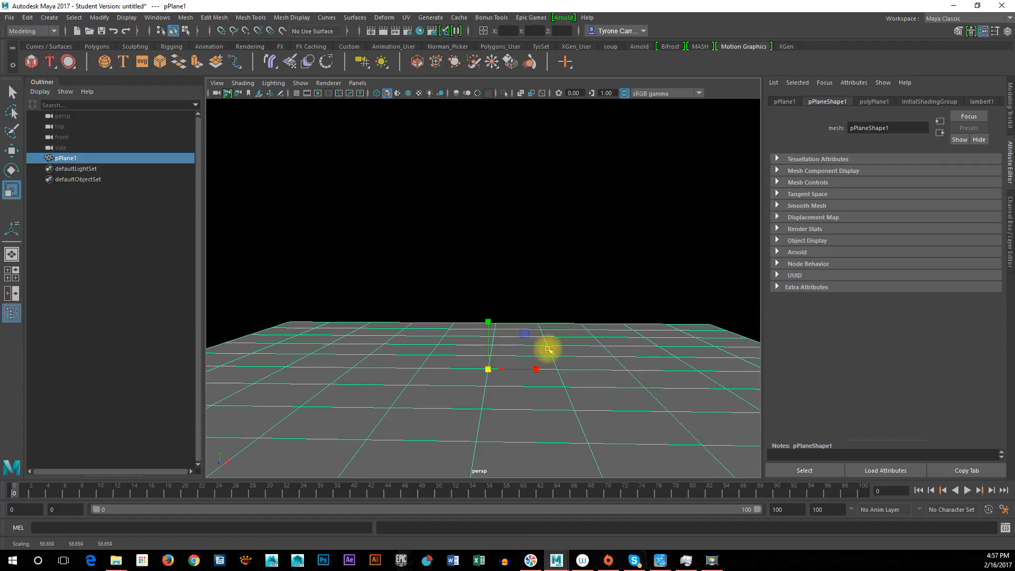
drag(489, 368, 634, 368)
alt+drag(572, 333, 582, 336)
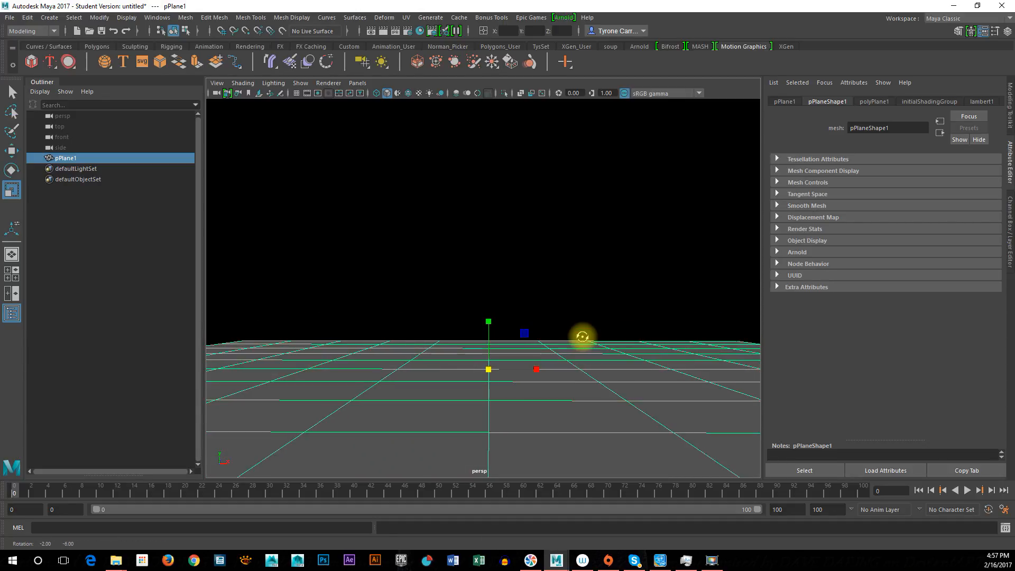
click(330, 87)
click(602, 189)
Create a spot light in the scene with the whole floor plane in view.
alt+drag(684, 299, 652, 319)
alt+right_drag(652, 320, 480, 349)
alt+drag(480, 349, 453, 339)
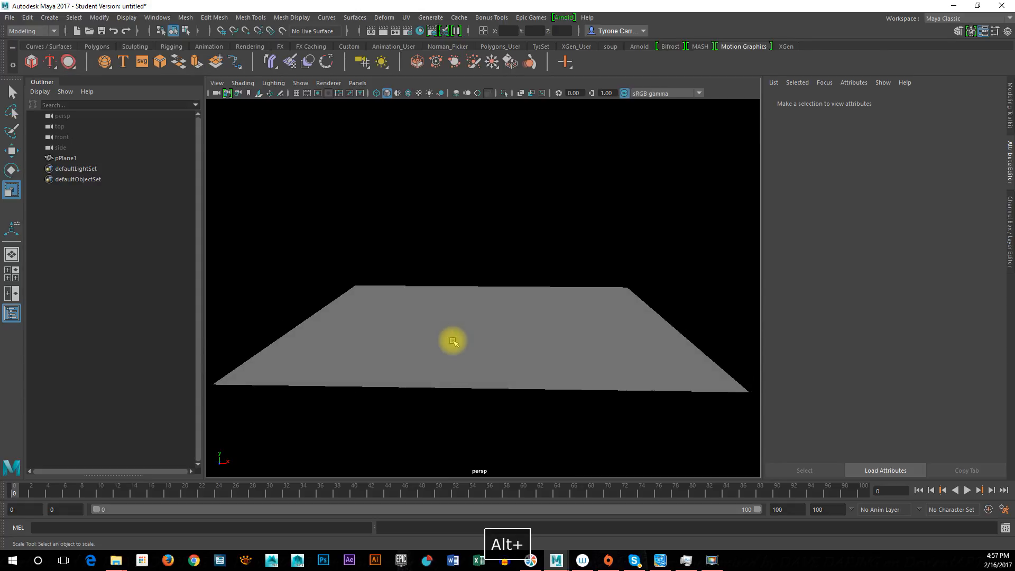
key(space)
click(353, 286)
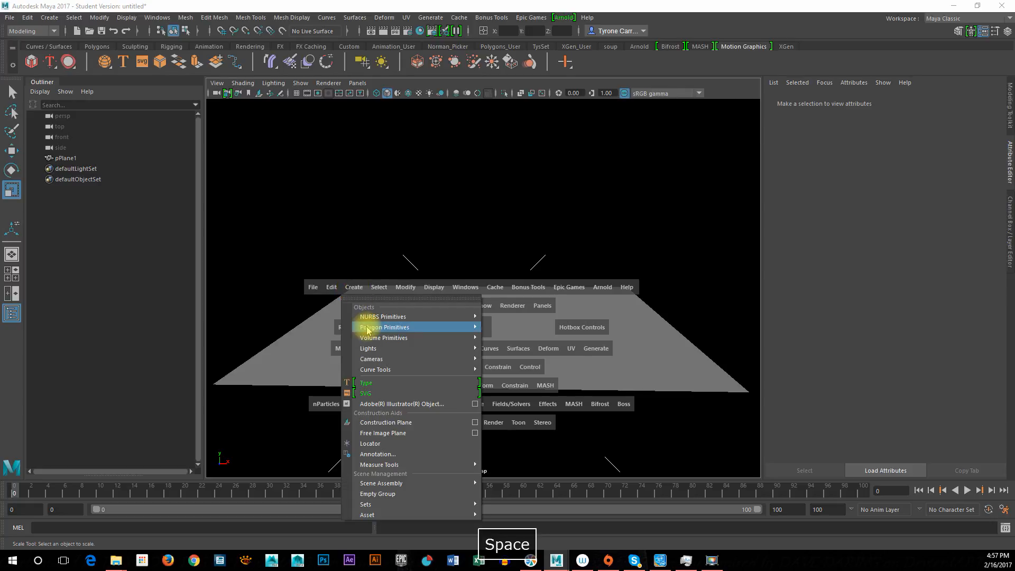
mouse_move(368, 329)
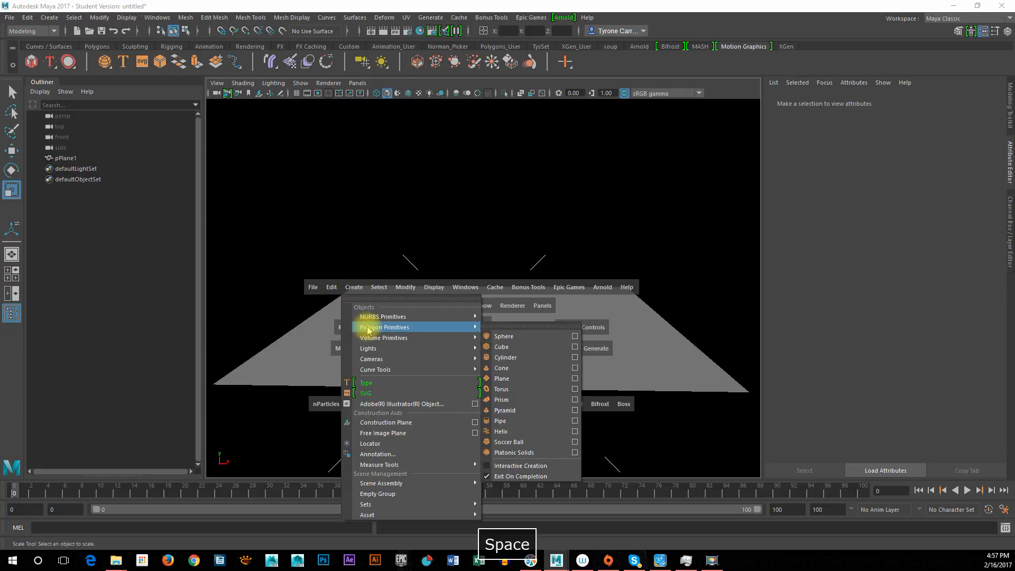
mouse_move(391, 348)
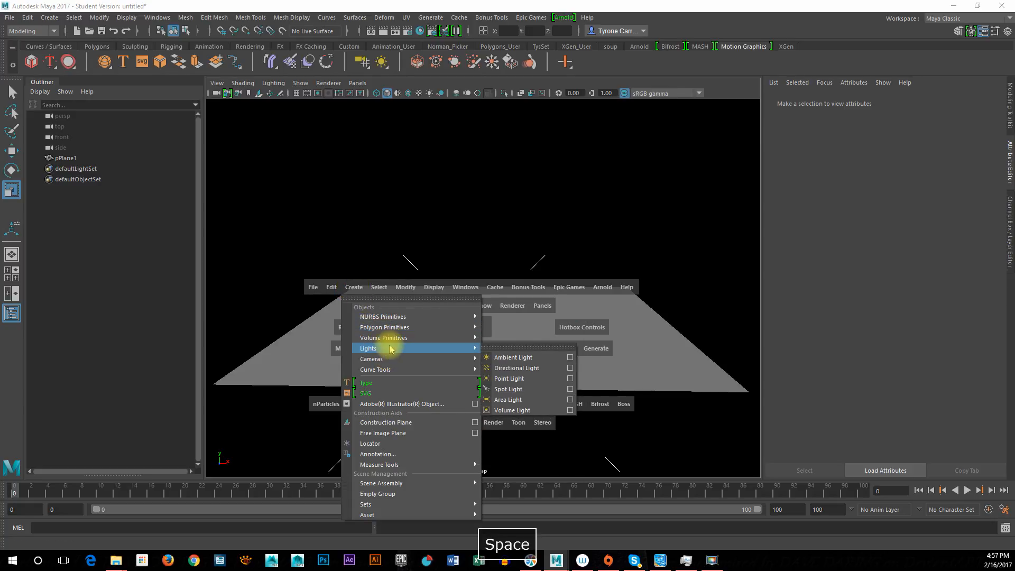
click(508, 389)
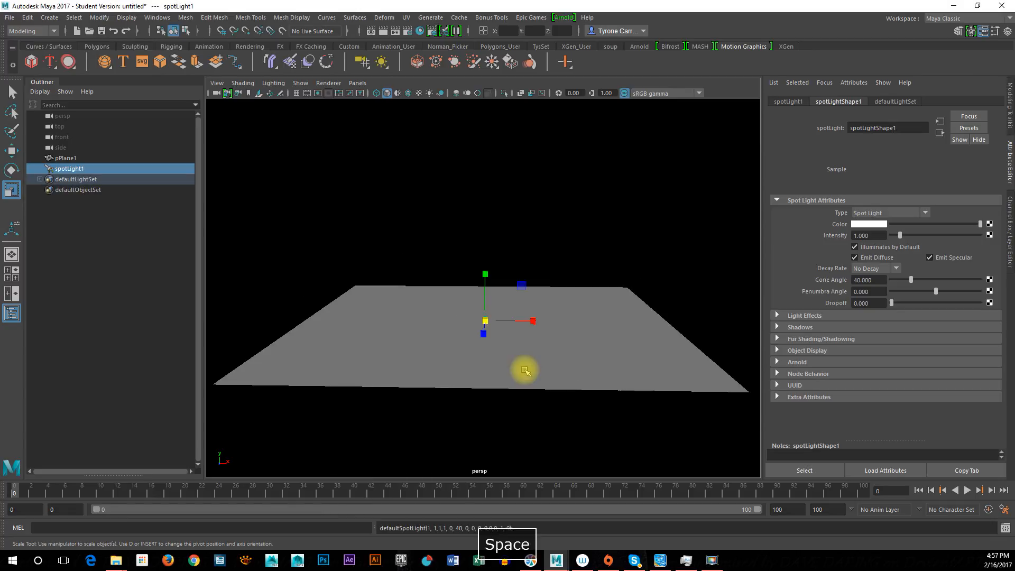
Raise the spot light above the floor plane to a height of about 31.7 units.
key(w)
drag(485, 275, 483, 114)
key(r)
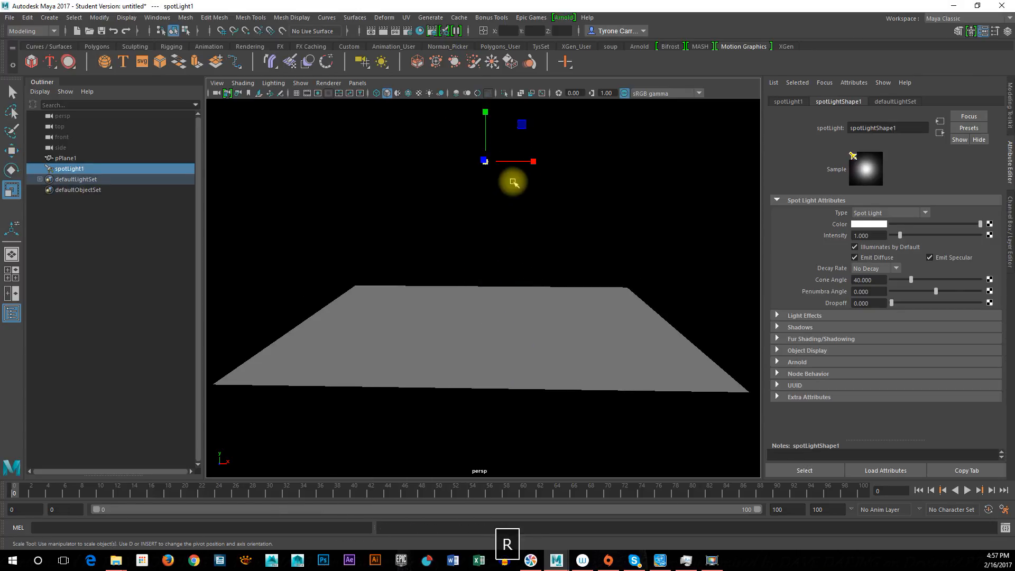
Rotate the spot light to aim straight down at the floor, with Rotate X set to -90.
alt+drag(539, 208, 719, 194)
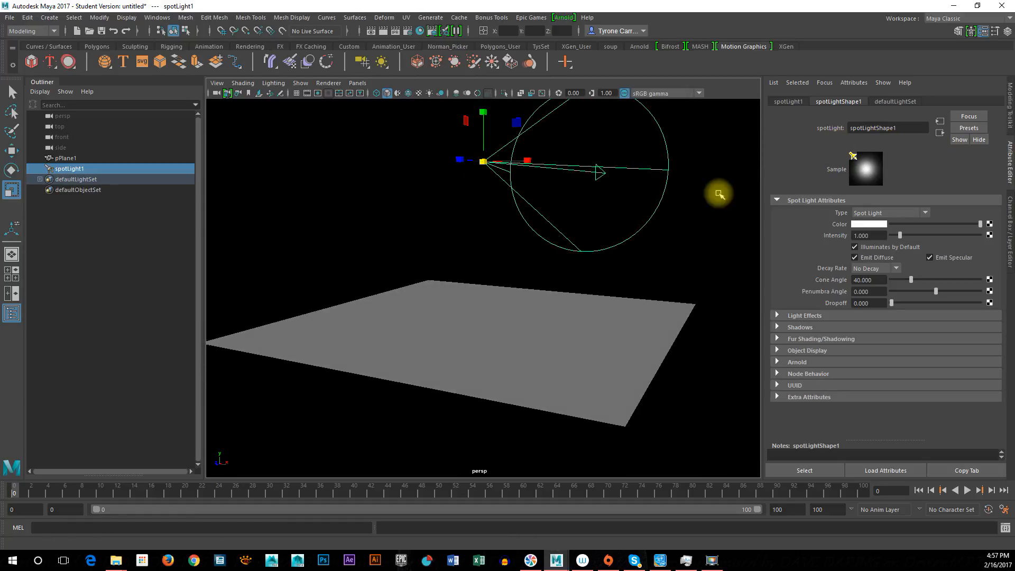
key(e)
drag(464, 188, 465, 112)
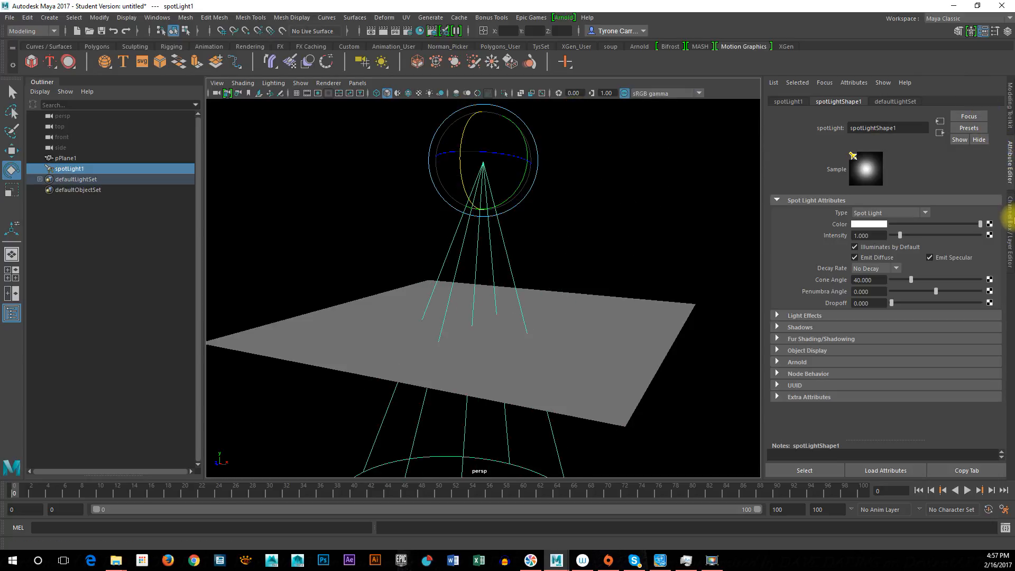
click(1010, 222)
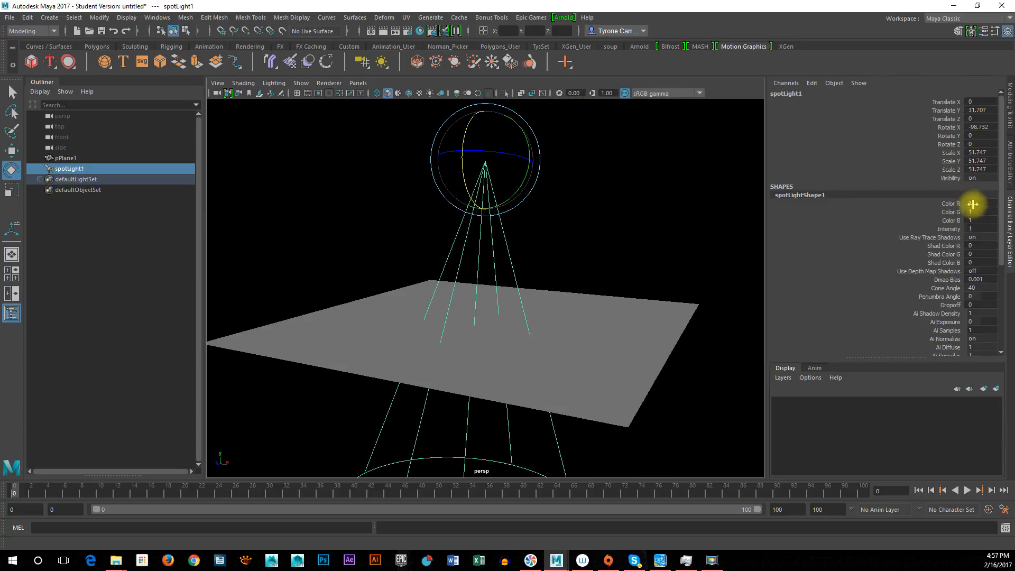
click(993, 127)
text(-9)
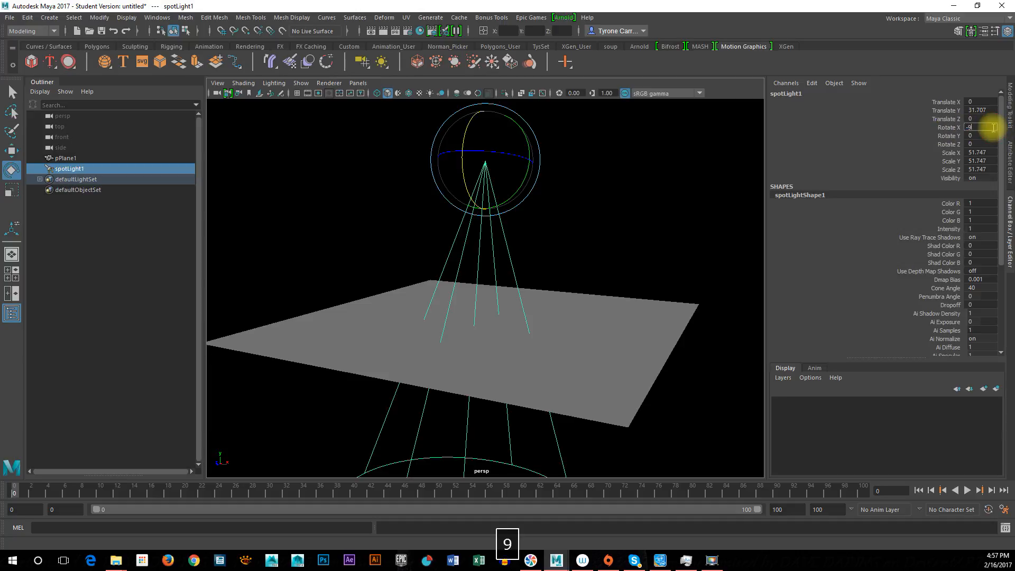
text(0)
key(Return)
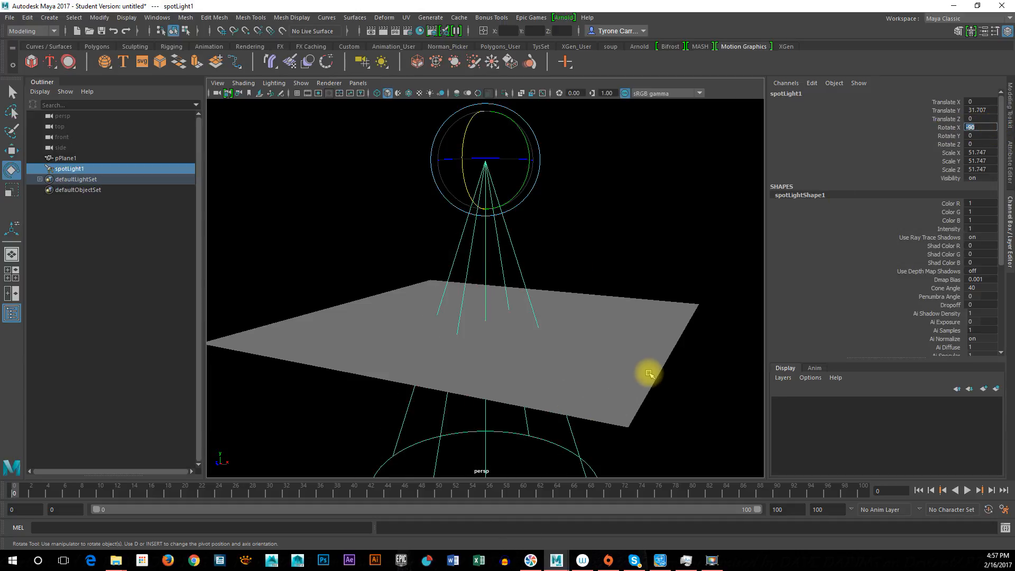
Raise the spot light to a height of about 44.4 units and display the viewport with all scene lights.
alt+drag(650, 373, 561, 346)
key(w)
drag(485, 154, 470, 308)
alt+right_drag(471, 308, 679, 377)
alt+right_drag(589, 348, 577, 350)
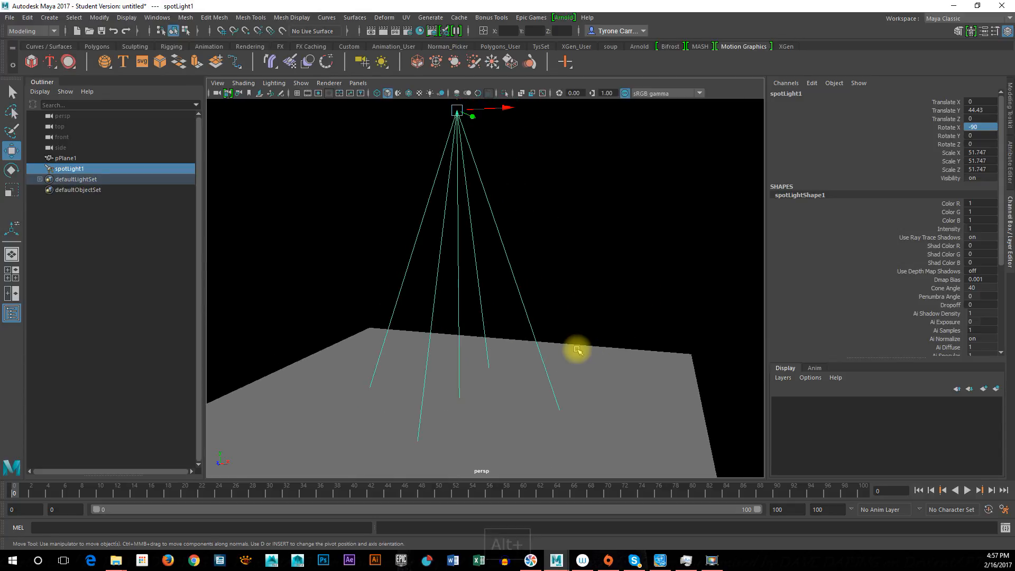
key(7)
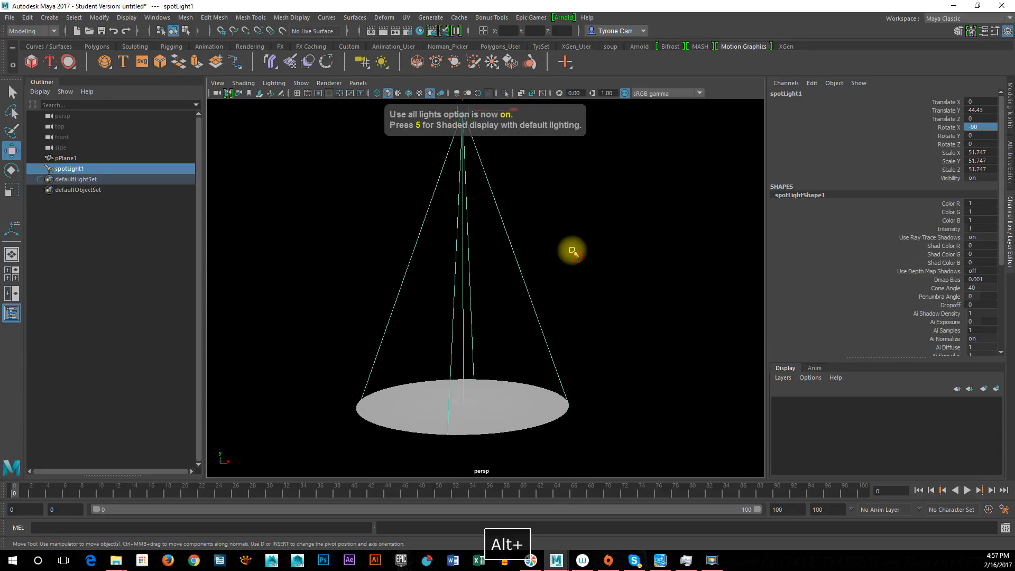
alt+right_drag(543, 276, 516, 245)
Tilt the spot light sideways so its beam falls off-center on the floor, and select the floor plane.
key(e)
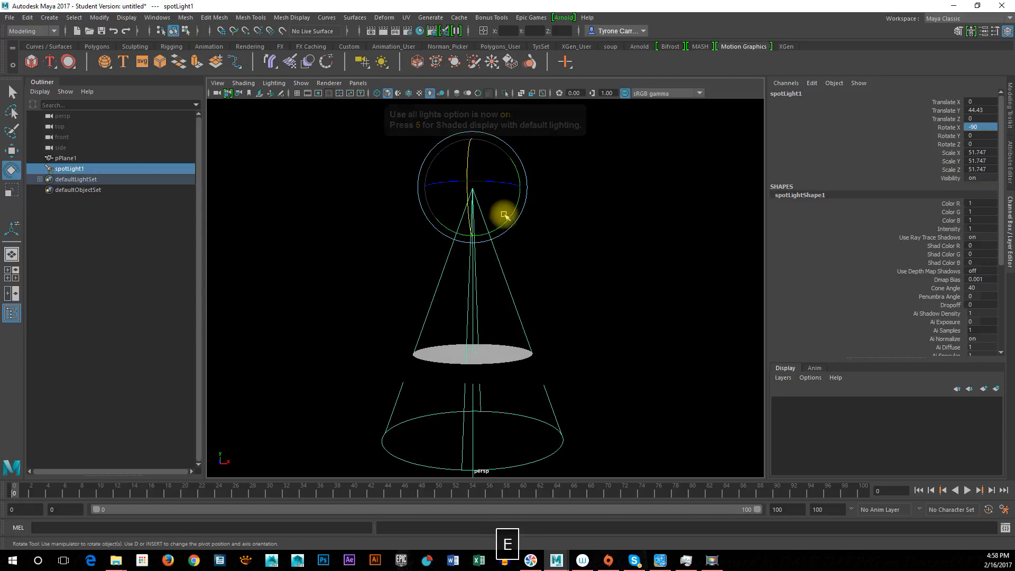
drag(518, 174, 515, 215)
click(495, 358)
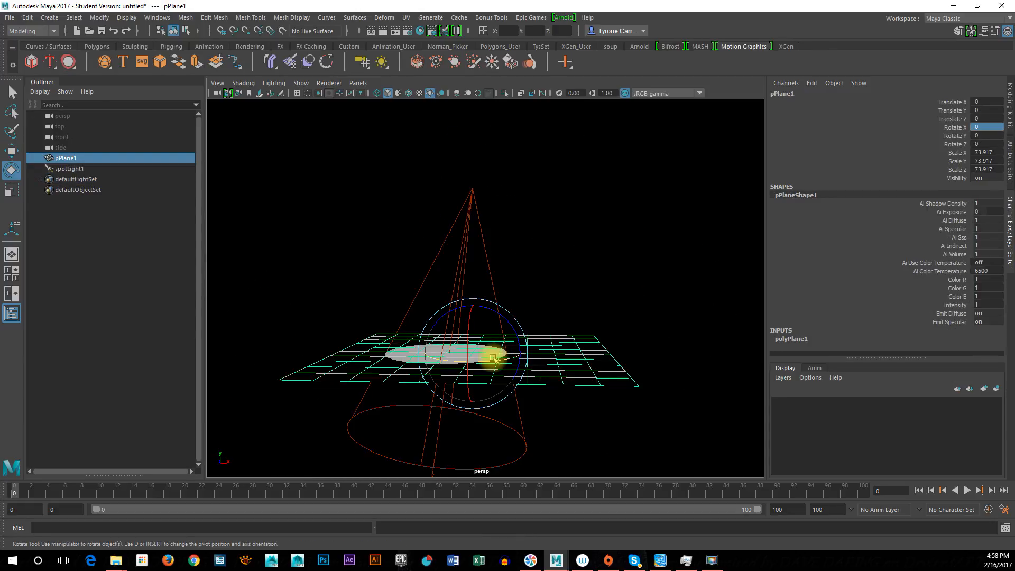
Scale the floor plane up uniformly so it extends far beyond the light's cone, and select the spot light.
key(r)
drag(466, 350, 810, 322)
click(467, 214)
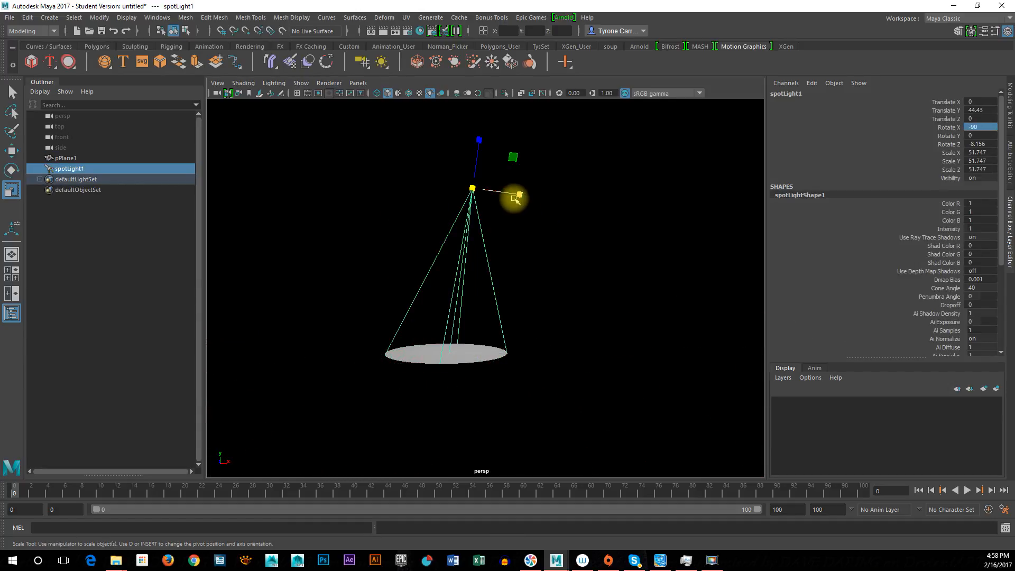
Try rotating the spot light further, then undo that rotation.
key(e)
drag(517, 174, 483, 175)
key(ctrl+z)
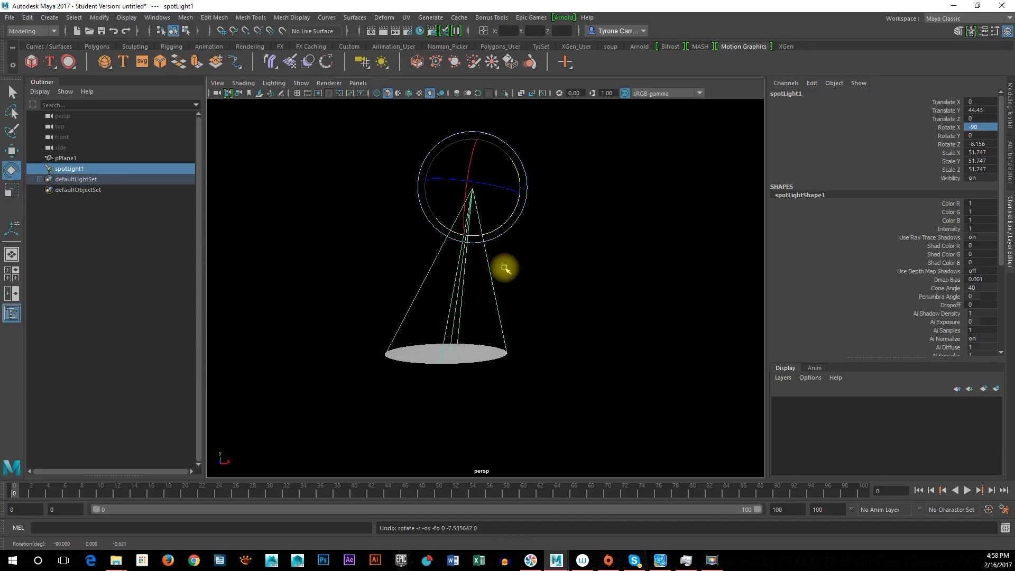
Set the spot light's Rotate Z to 0 so its beam points straight down.
alt+drag(642, 258, 679, 244)
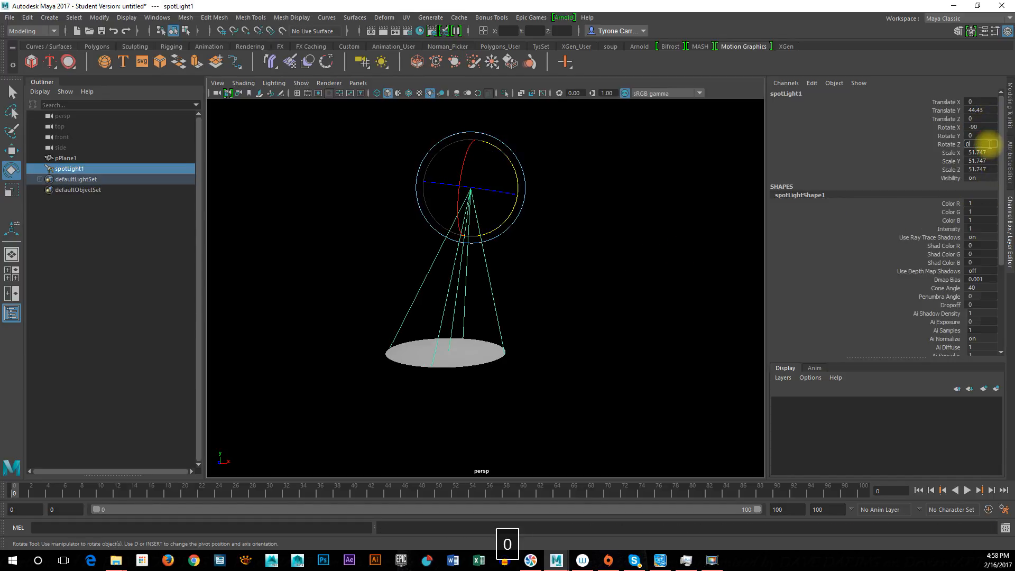
text(0)
key(Return)
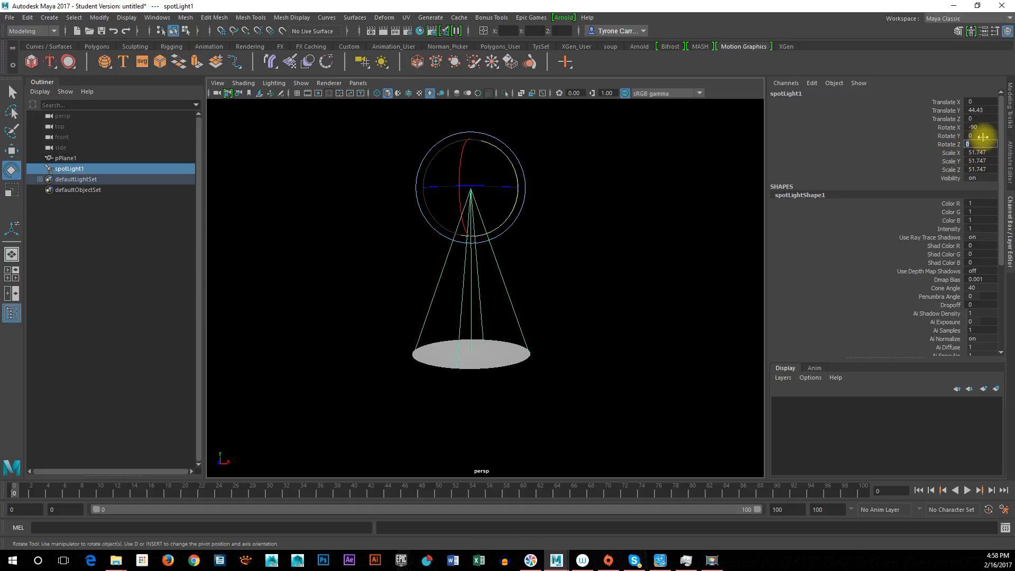
Switch the viewport to shaded display with default lighting and create a polygon cone.
alt+drag(586, 300, 614, 318)
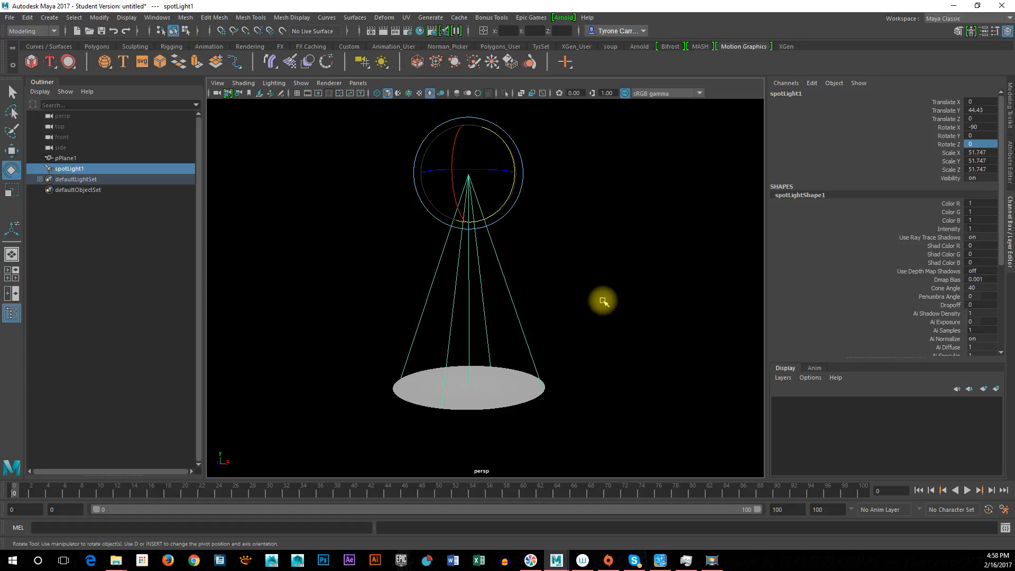
key(5)
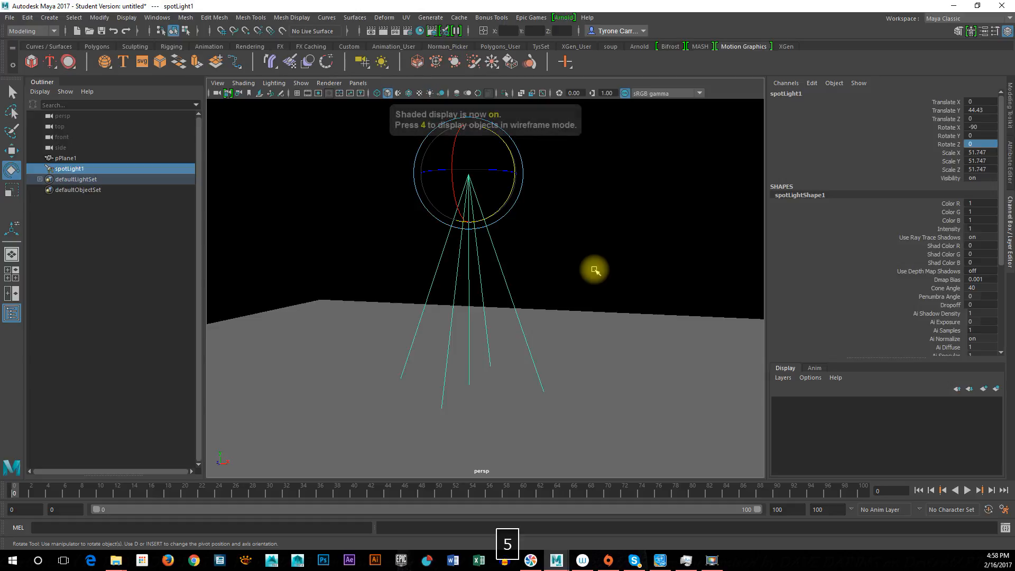
key(6)
key(5)
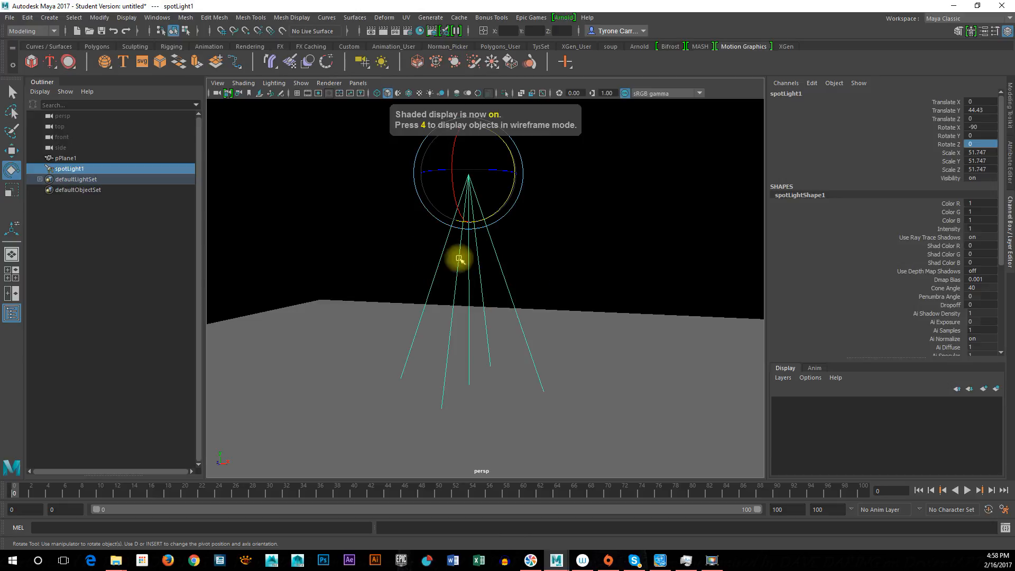
key(space)
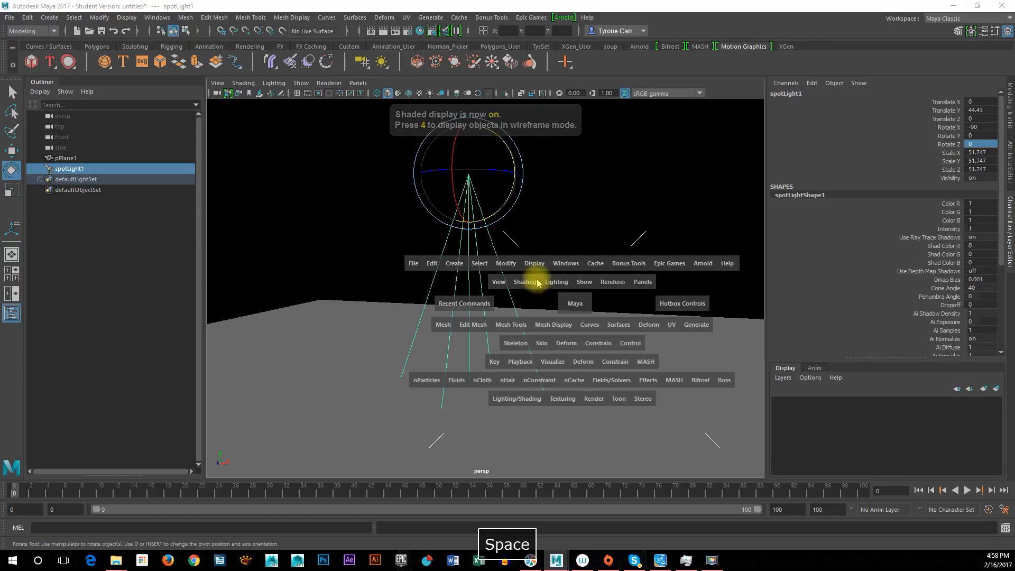
click(452, 268)
mouse_move(470, 306)
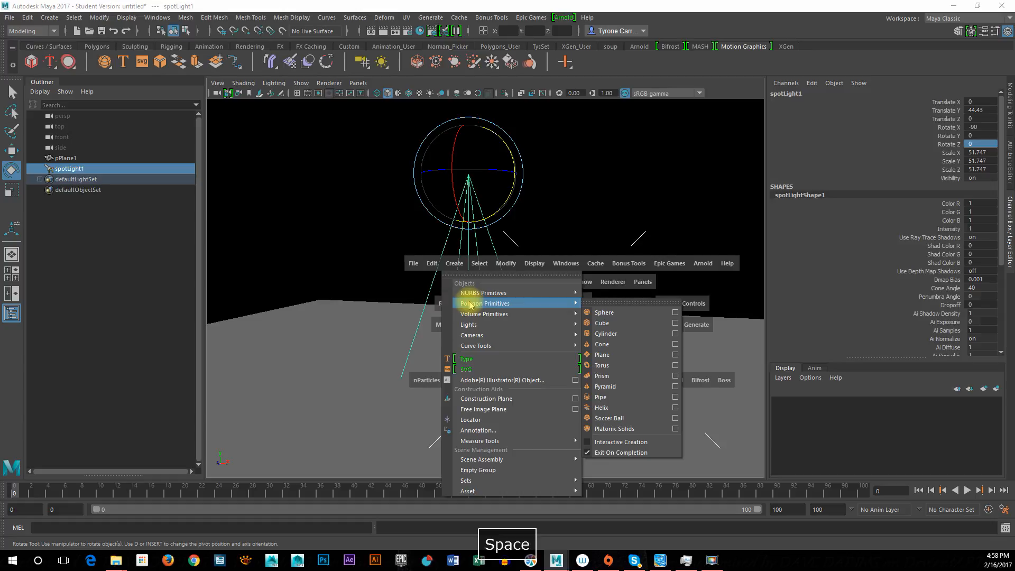
click(628, 345)
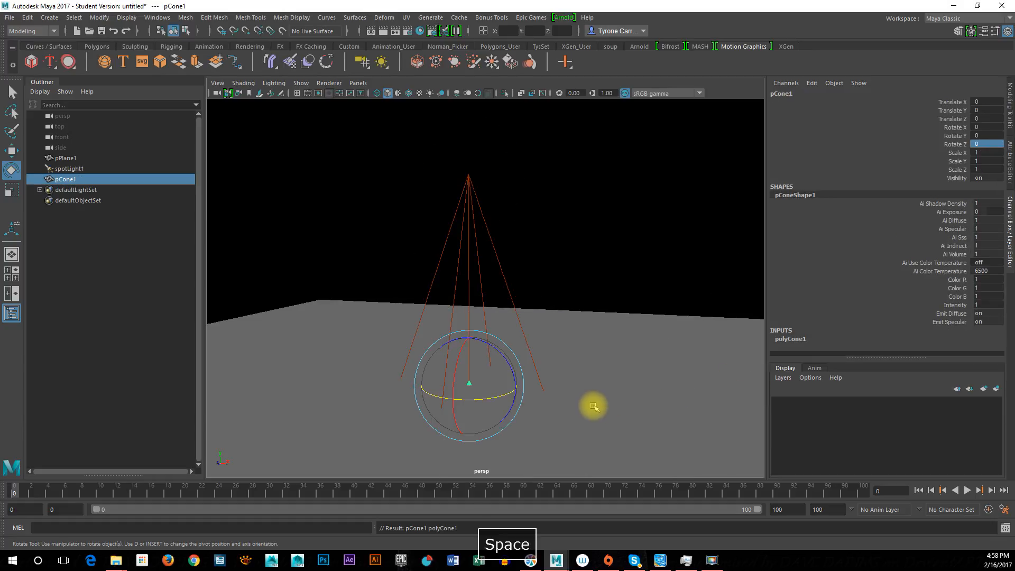
Raise the cone to a height of about 15.2 units and scale it up uniformly to about 21.7.
key(w)
drag(471, 331, 469, 265)
key(r)
drag(468, 317, 626, 275)
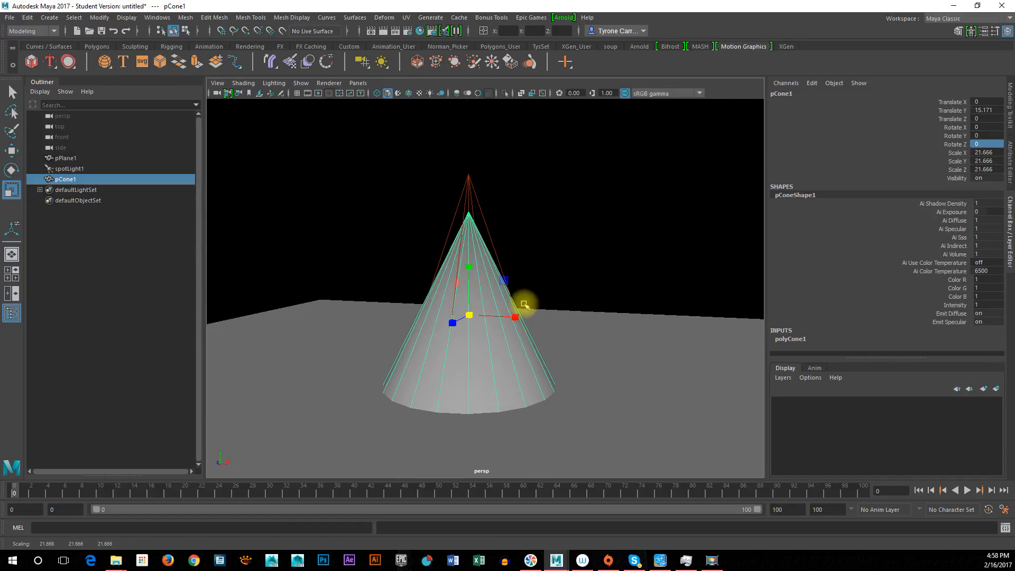
Narrow the cone to a scale of about 14.3 in X and Z to approach the light cone's slope.
drag(1014, 159, 1014, 132)
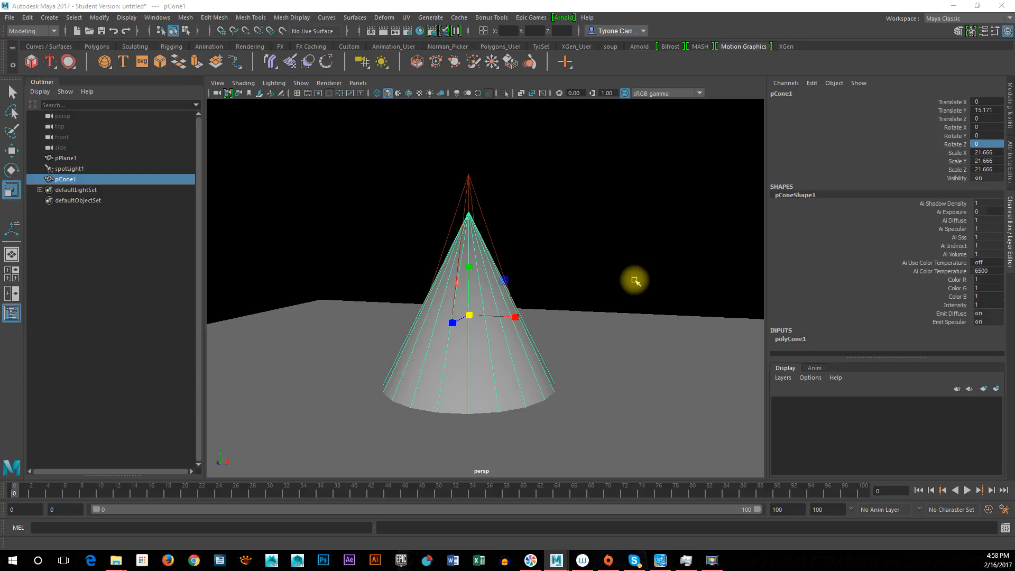
alt+drag(623, 414, 639, 408)
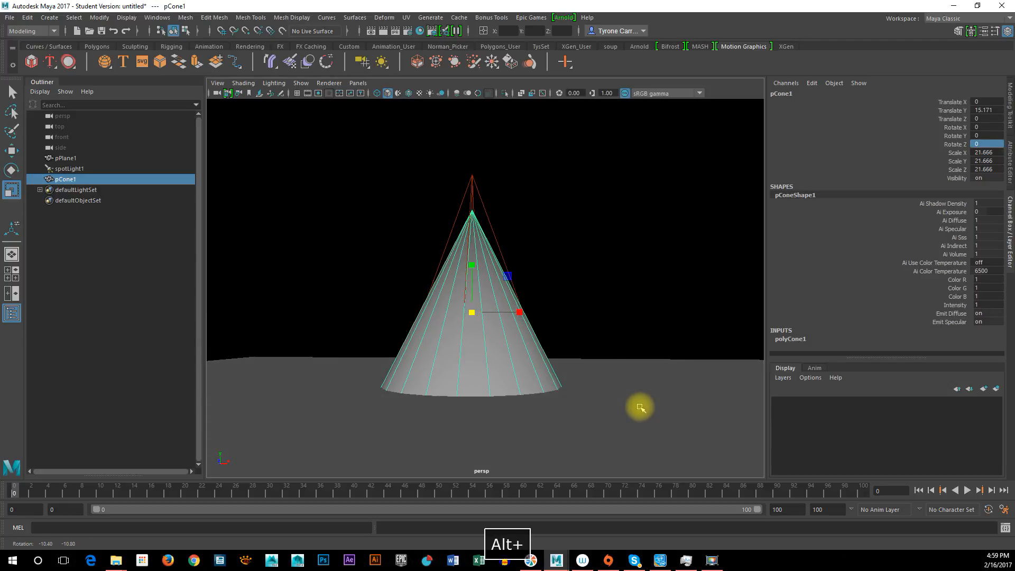
alt+drag(607, 300, 639, 310)
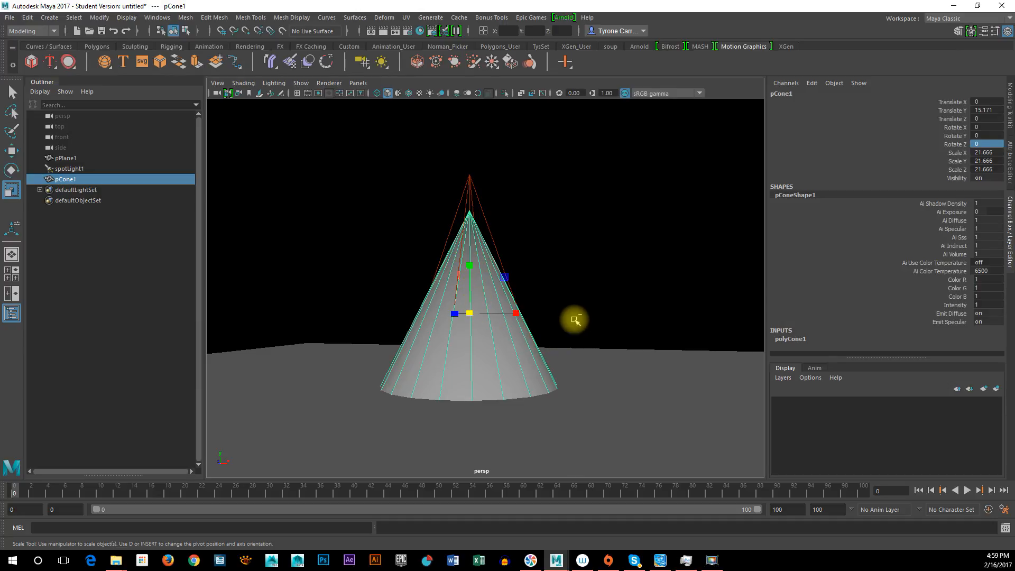
ctrl+drag(470, 266, 413, 282)
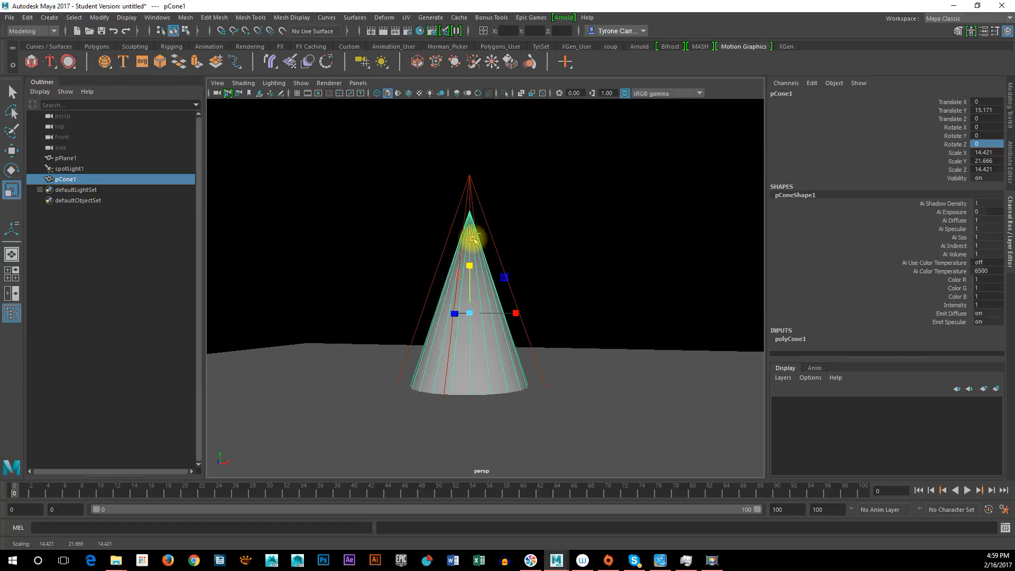
key(ctrl)
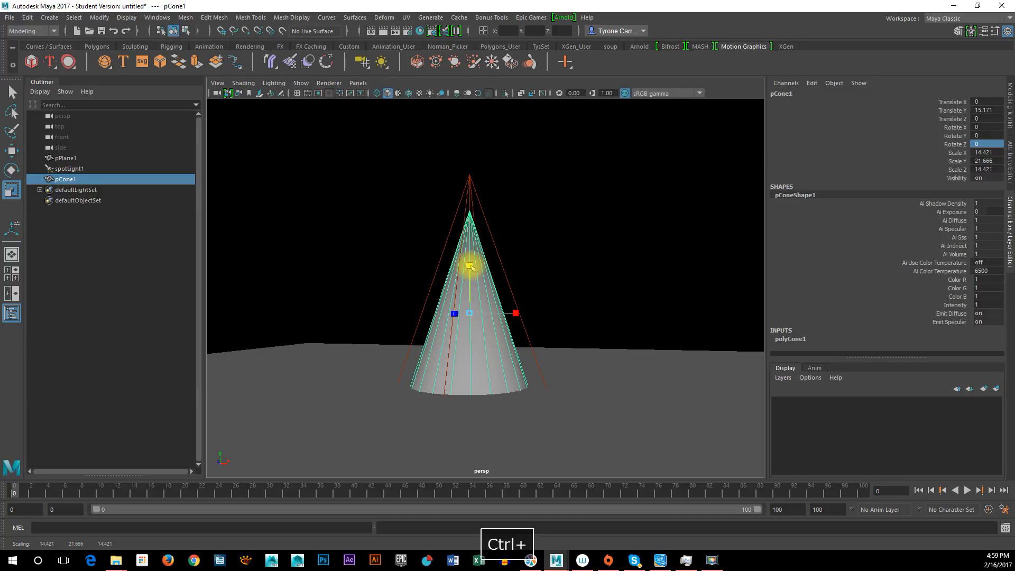
mouse_move(625, 275)
alt+mouse_down()
mouse_move(512, 296)
mouse_move(545, 274)
mouse_move(642, 285)
alt+mouse_up()
Move the cone up to about 17.8 units and scale it uniformly to about 19.15 in X and Z and 29.1 in Y.
key(w)
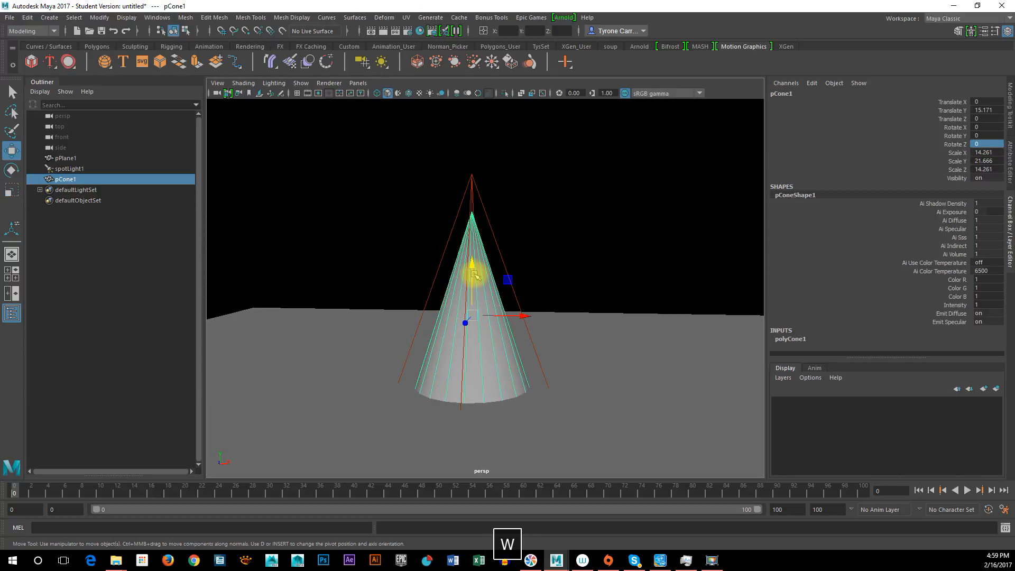
drag(471, 264, 471, 235)
alt+drag(602, 423, 607, 404)
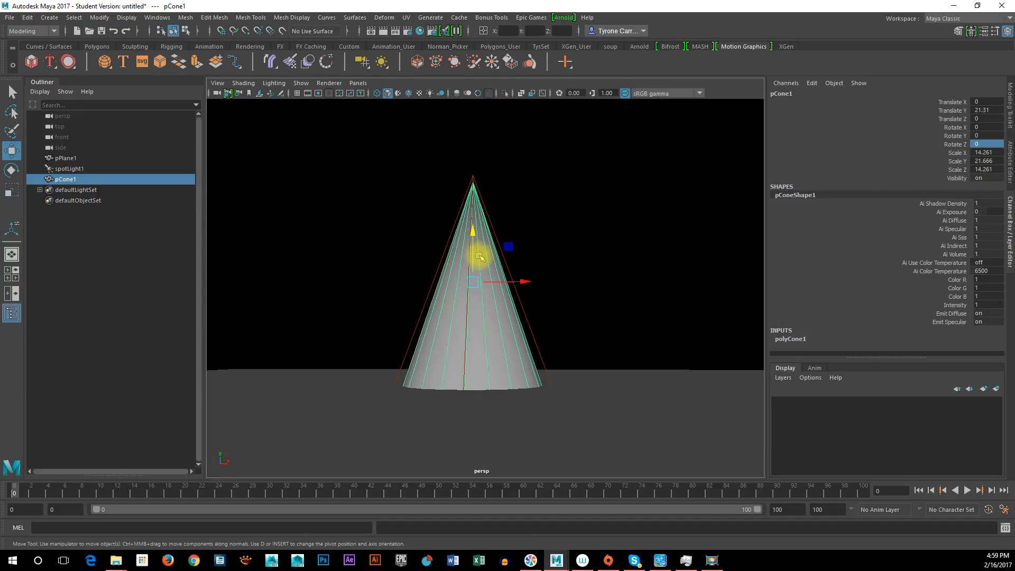
drag(470, 231, 471, 249)
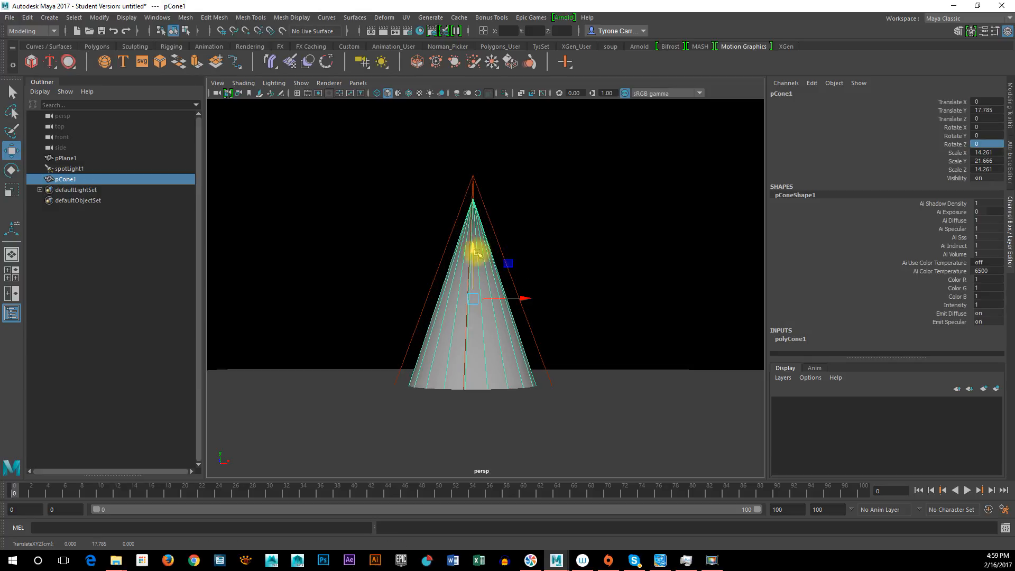
key(r)
drag(471, 301, 521, 253)
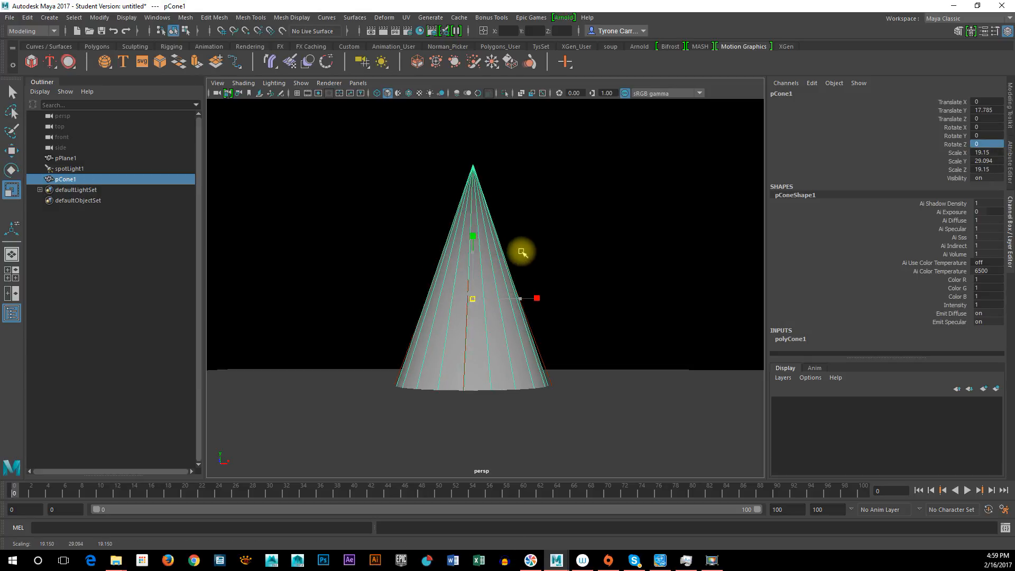
Enlarge the cone uniformly to about 24.9 in X and Z and 37.8 in Y, and lower it to about 4.6 units.
alt+drag(550, 299, 497, 350)
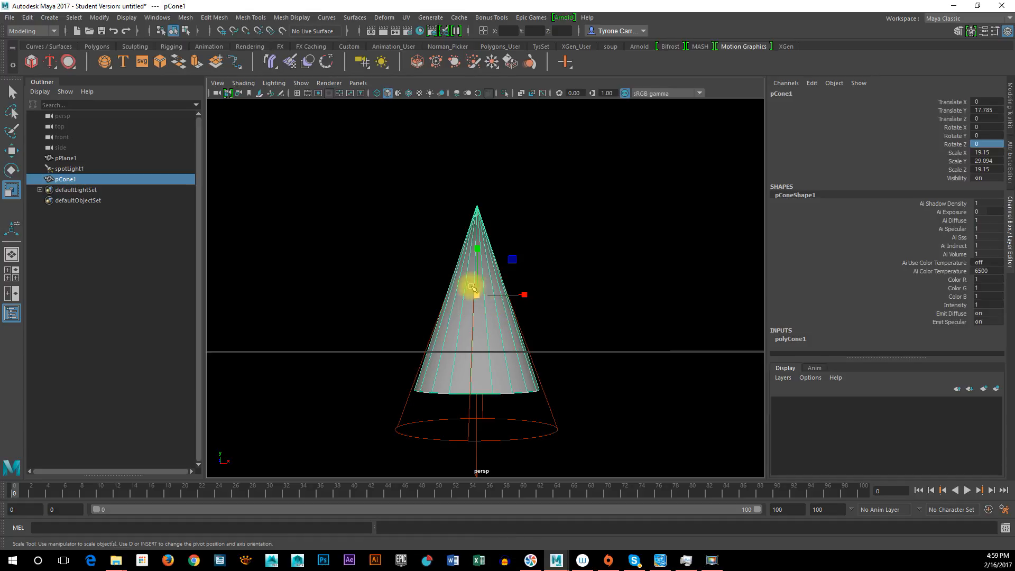
drag(474, 294, 509, 279)
key(w)
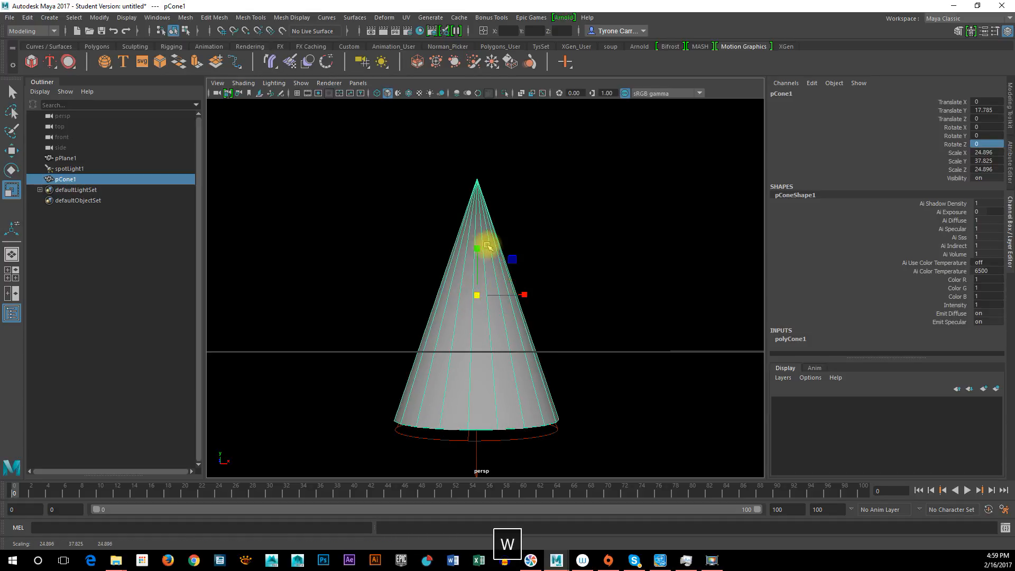
drag(475, 247, 479, 287)
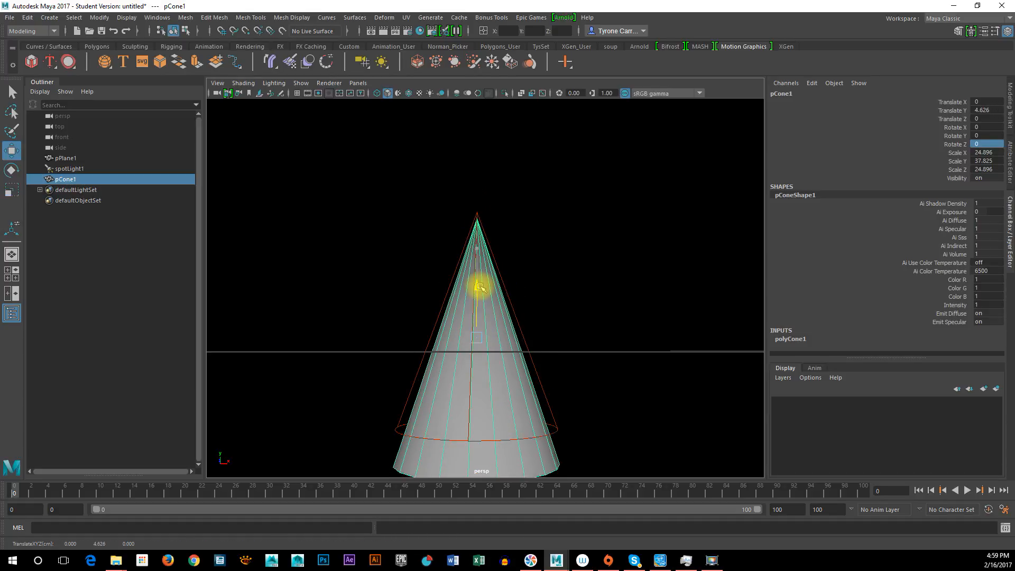
Widen the cone to a scale of about 27.1 in X and Z and lower it to about 3.6 units.
key(r)
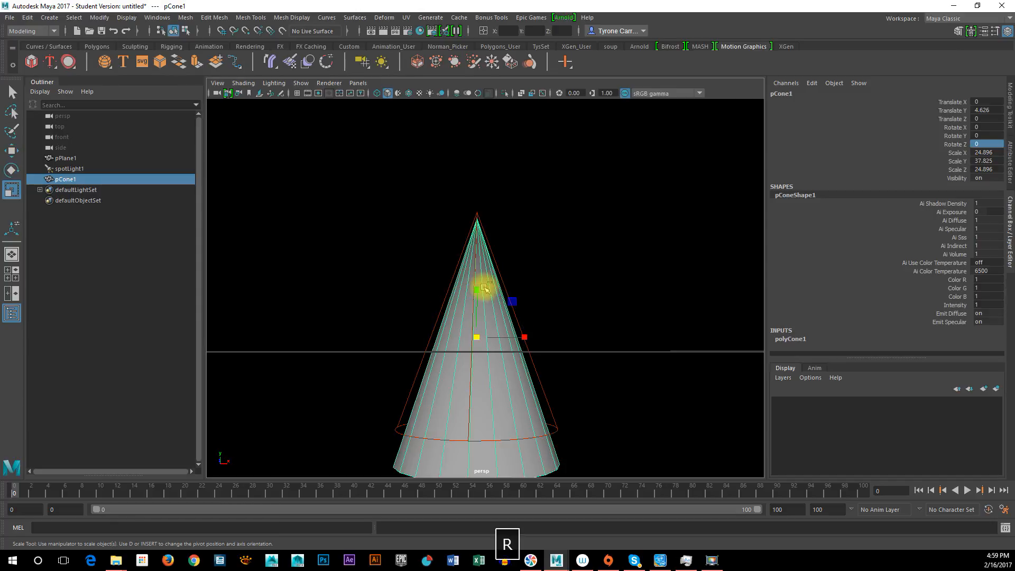
ctrl+drag(479, 291, 481, 287)
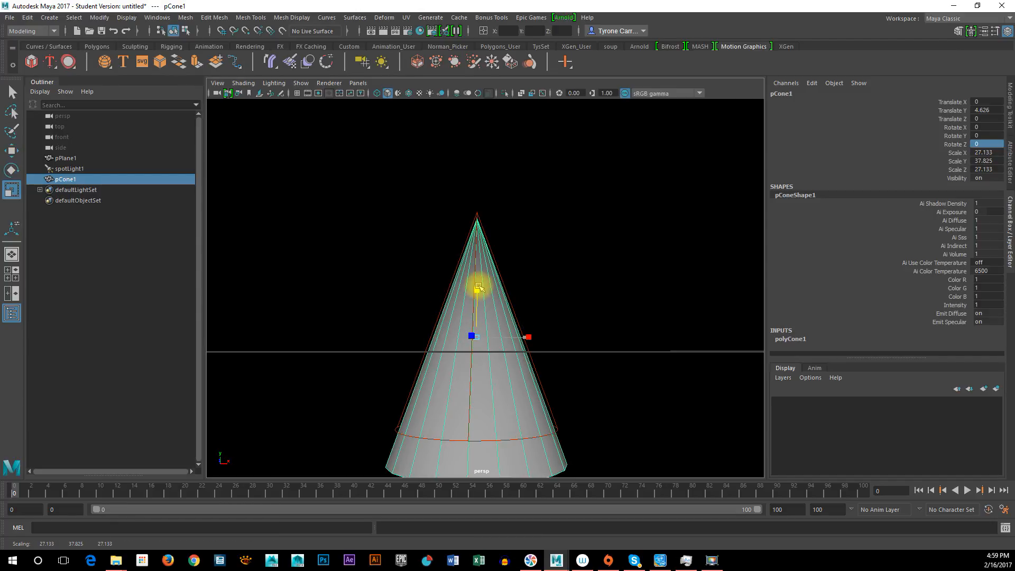
key(w)
drag(476, 288, 476, 290)
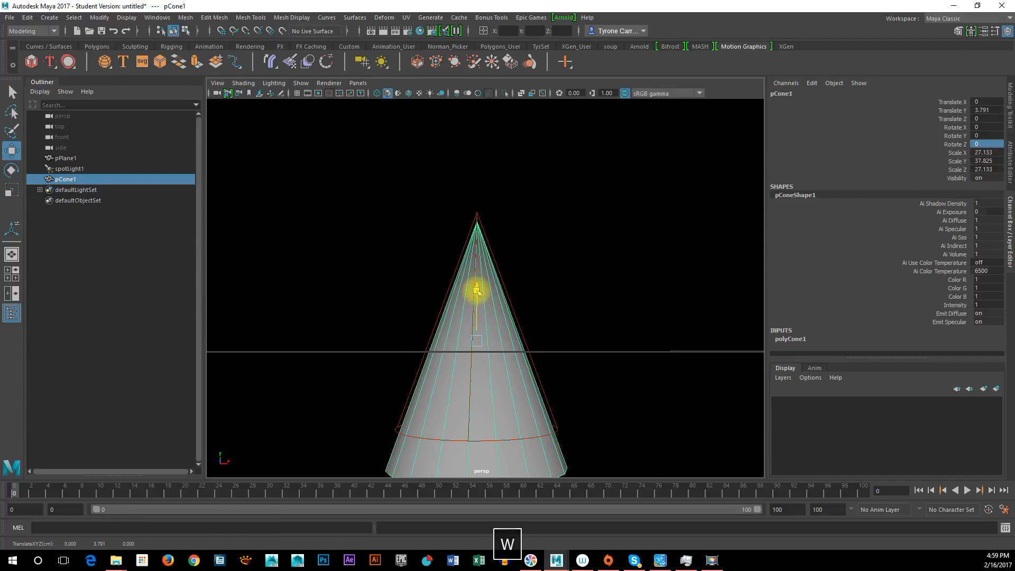
alt+right_drag(400, 261, 650, 278)
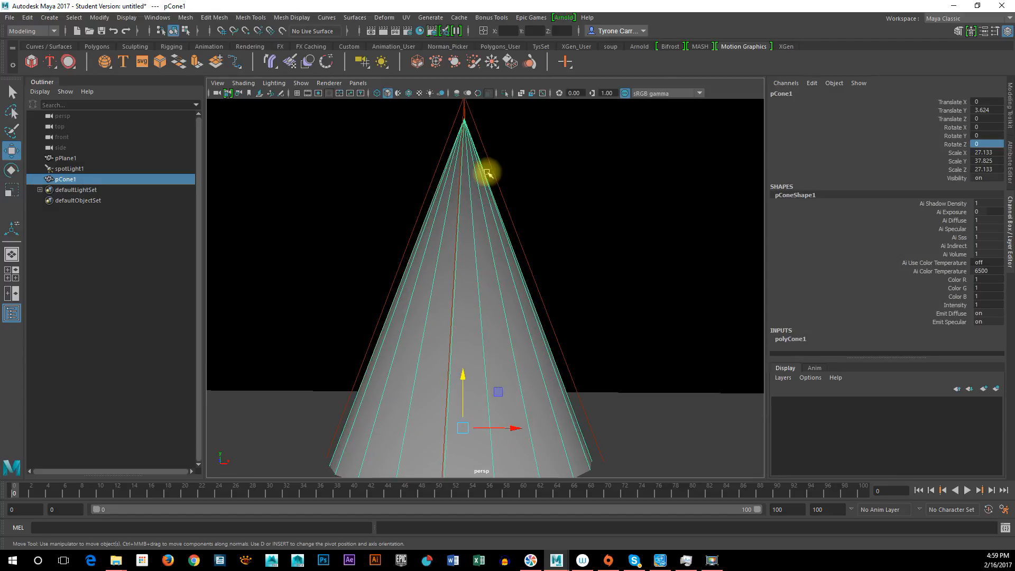
Select the cone's bottom cap face and delete it so the underside is open.
alt+right_drag(646, 357, 458, 356)
alt+drag(458, 356, 593, 301)
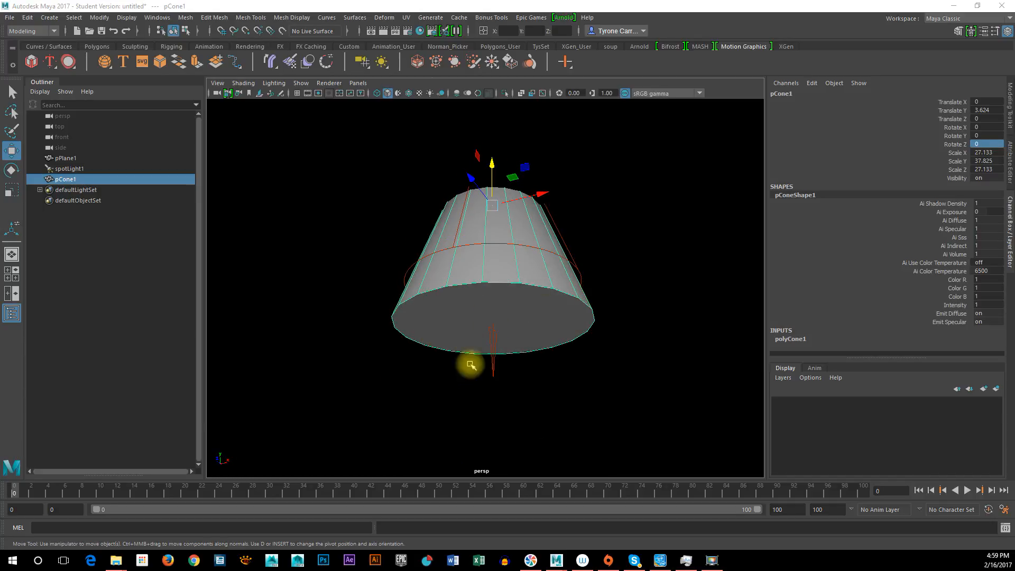
right_click(550, 298)
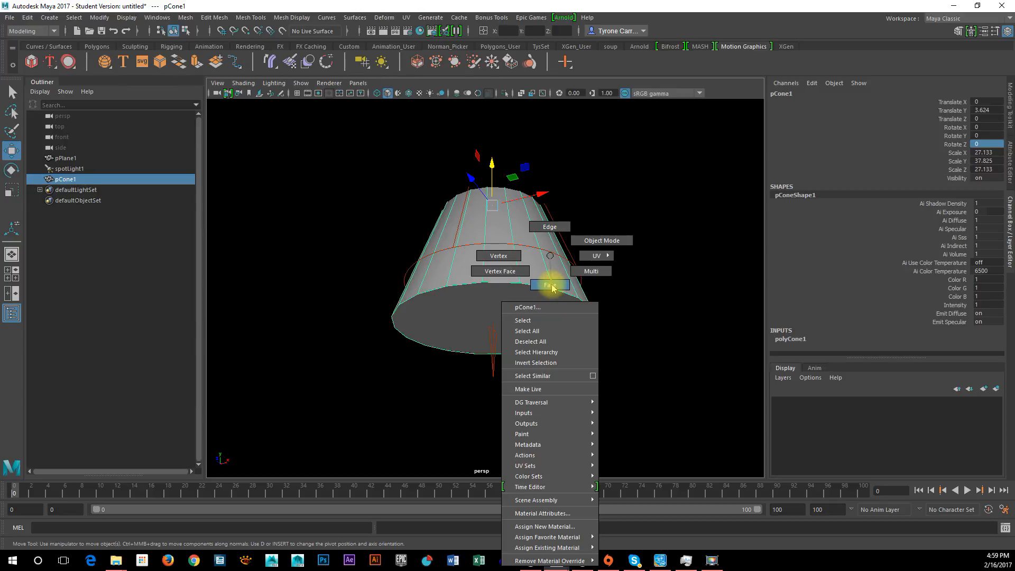
click(550, 286)
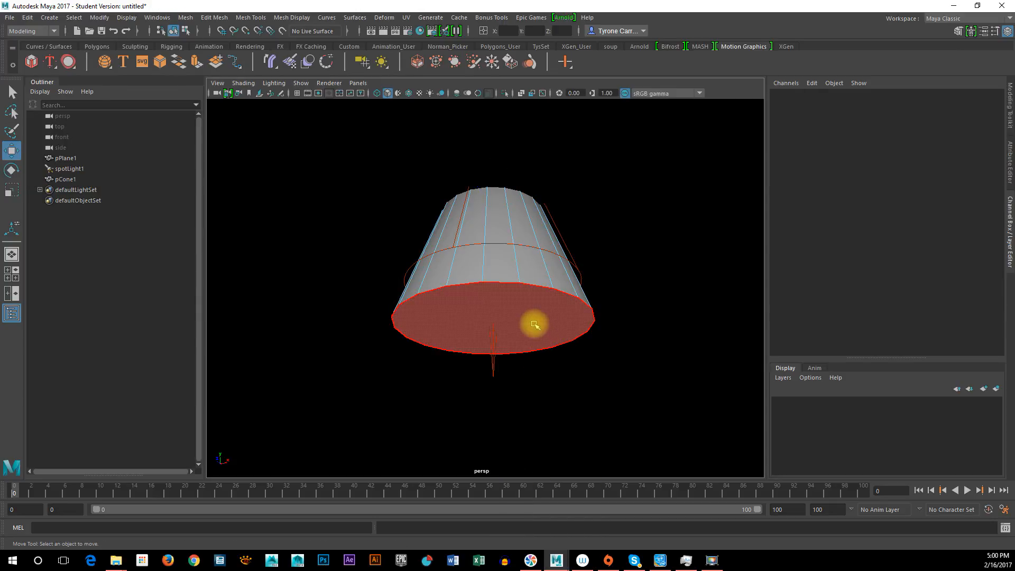
click(534, 325)
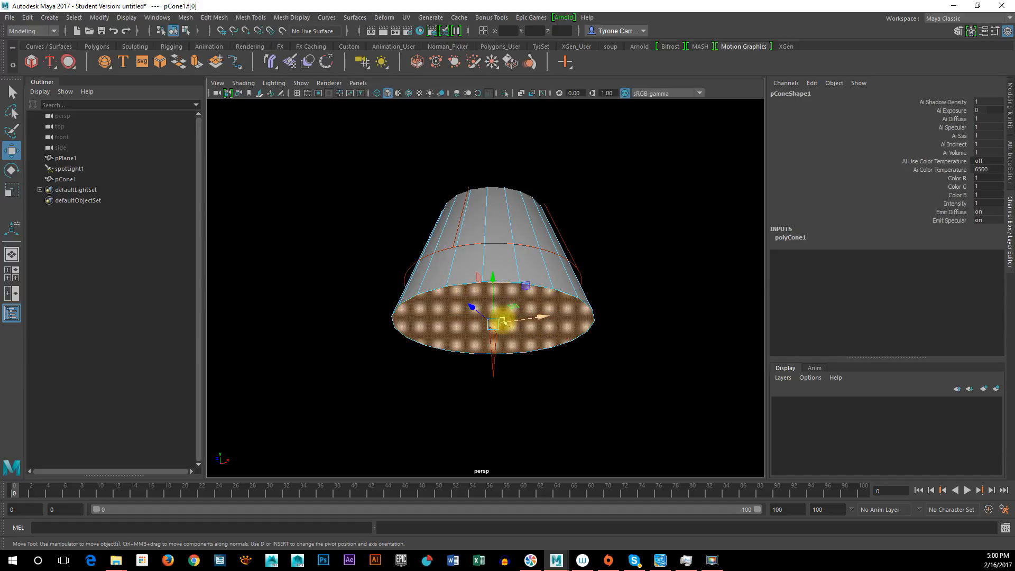
key(Delete)
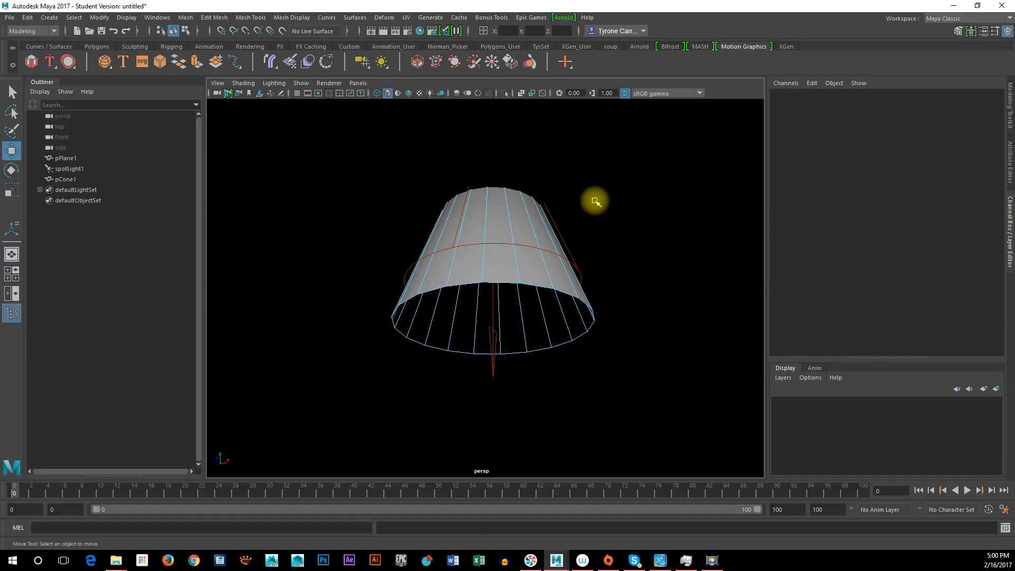
Return the cone to object mode, display the viewport with all scene lights, and clear the selection to inspect the lit cone.
alt+drag(589, 283, 580, 301)
right_drag(458, 211, 502, 193)
click(459, 204)
alt+drag(528, 249, 537, 313)
key(7)
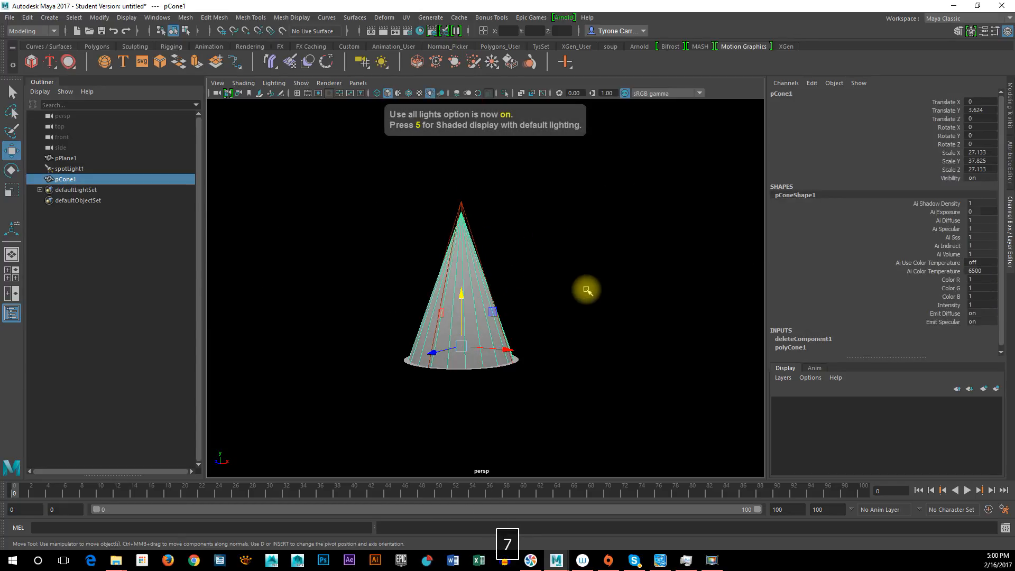
click(584, 292)
mouse_move(550, 381)
alt+mouse_down()
mouse_move(435, 381)
mouse_move(447, 329)
mouse_move(442, 374)
mouse_move(582, 401)
mouse_move(541, 364)
mouse_move(550, 360)
mouse_move(548, 369)
alt+mouse_up()
alt+drag(613, 351, 519, 356)
alt+right_drag(410, 351, 547, 355)
alt+drag(547, 354, 536, 355)
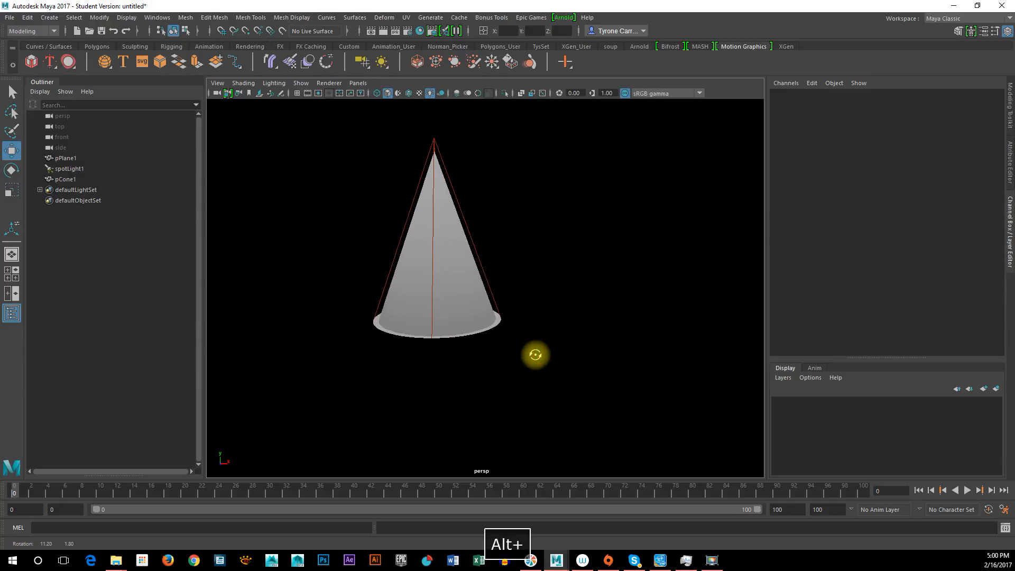
Assign a new Lambert material to the cone.
click(471, 271)
mouse_move(453, 274)
alt+mouse_down()
mouse_move(457, 247)
mouse_move(460, 267)
alt+mouse_up()
right_click(464, 227)
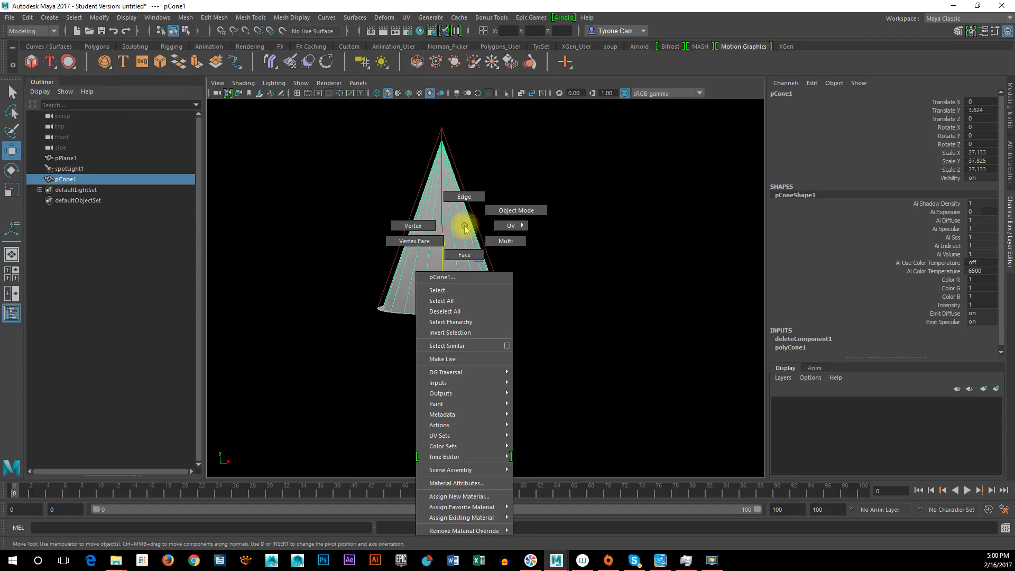
click(468, 496)
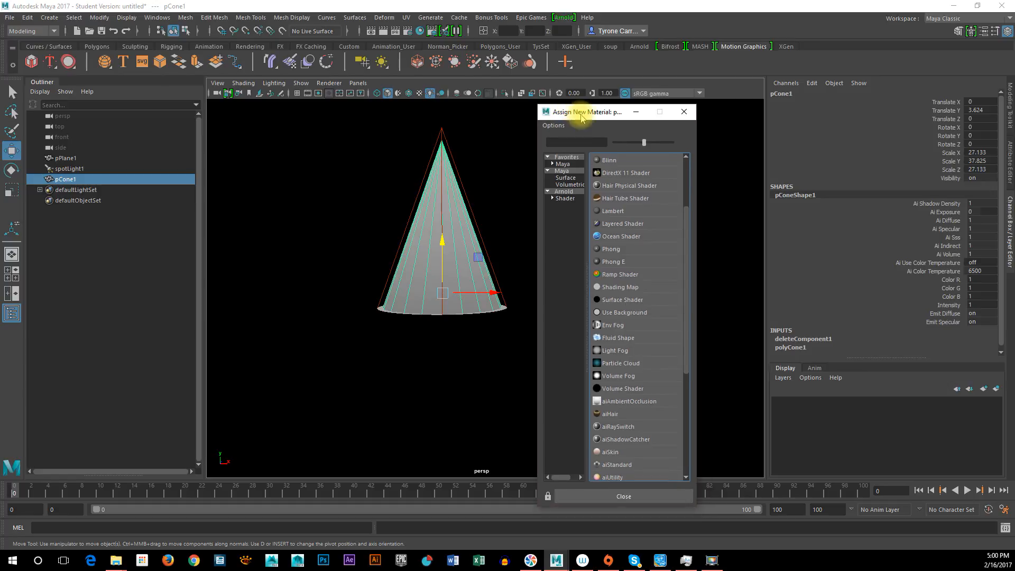
scroll(646, 255, up, 3)
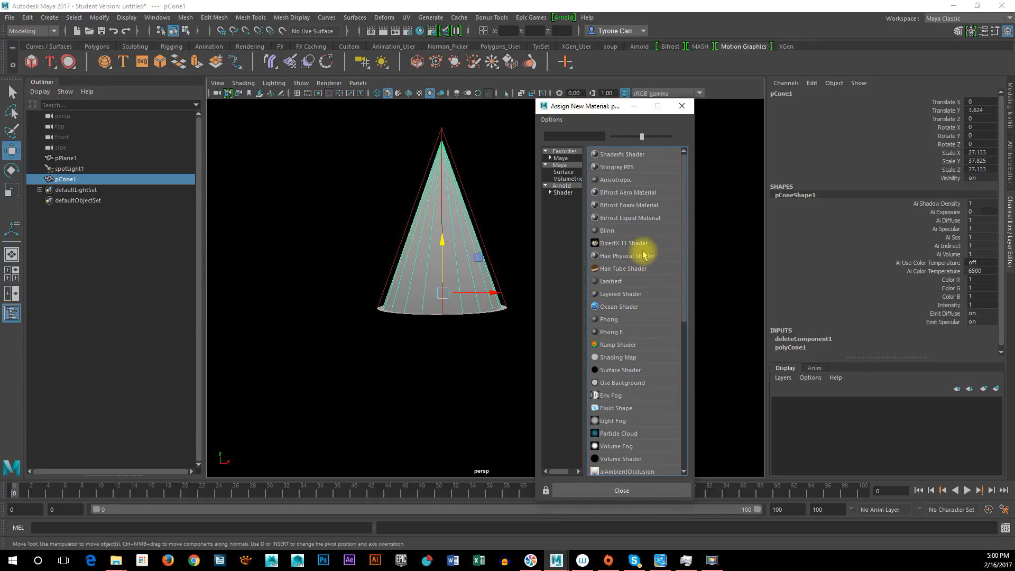
click(610, 281)
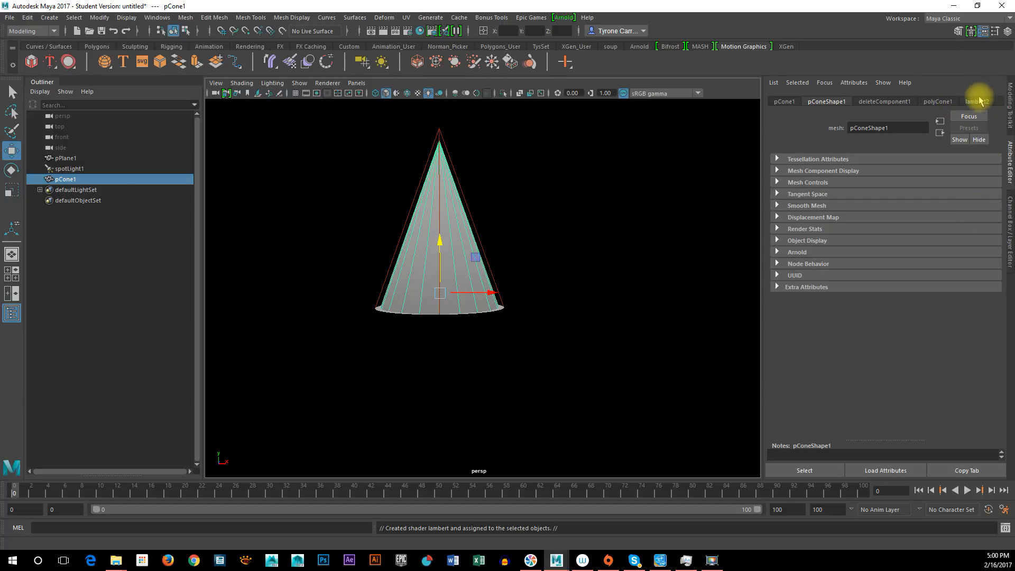
Make the cone's Lambert material pure white and raise its transparency to a light grey so the cone becomes see-through.
click(977, 102)
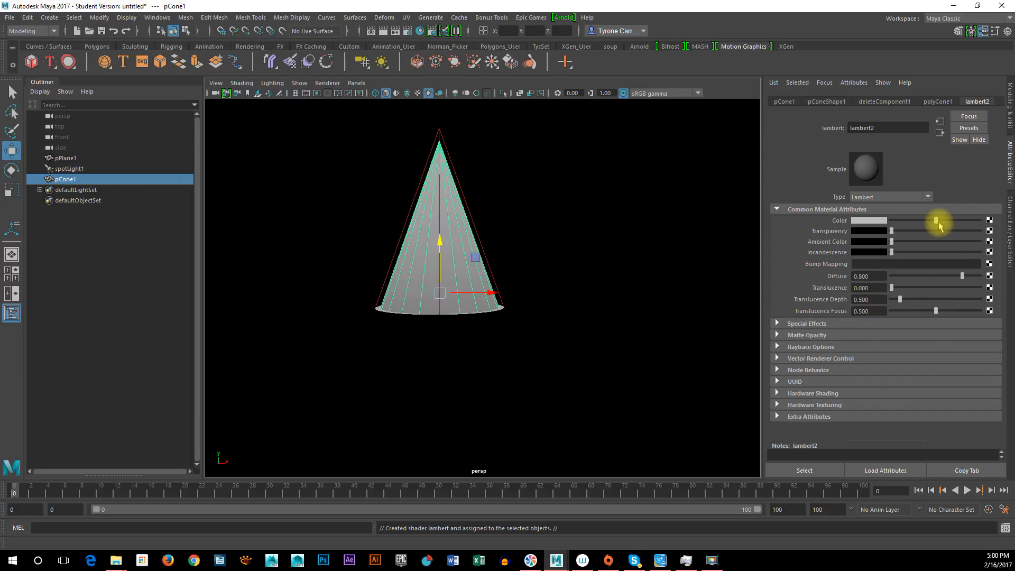
drag(935, 221, 982, 221)
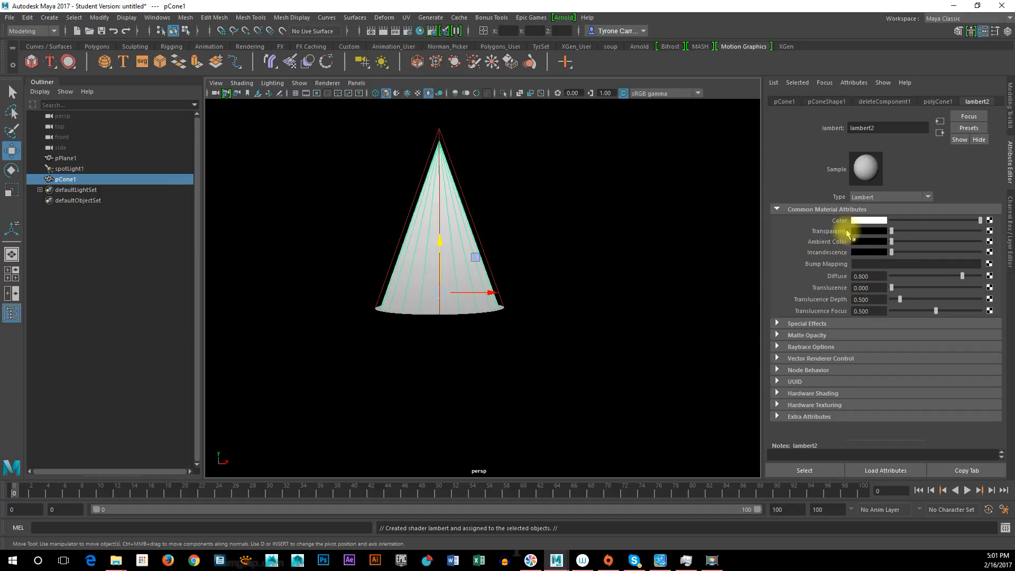
drag(892, 233, 945, 239)
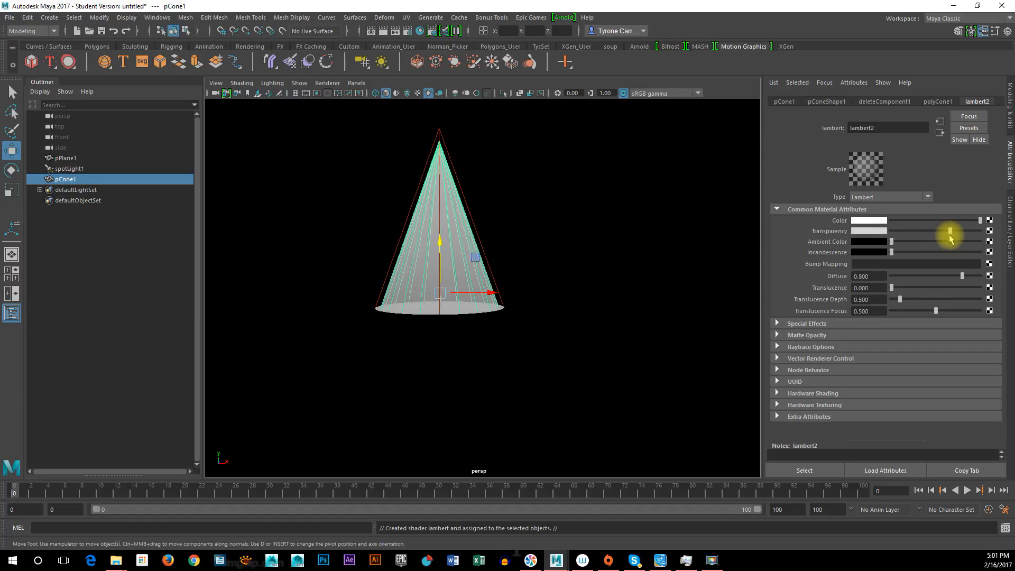
click(639, 277)
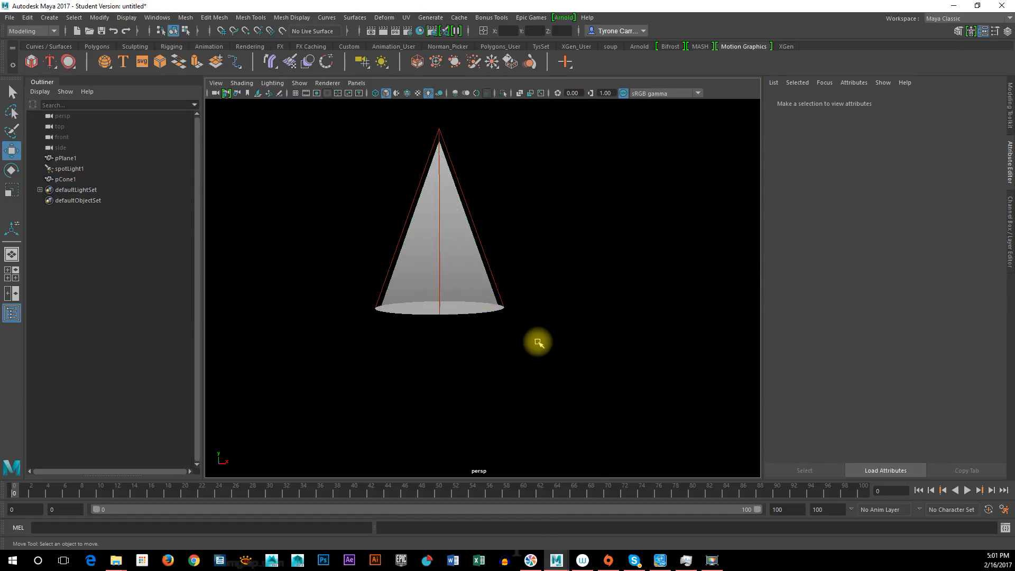
alt+drag(535, 345, 468, 410)
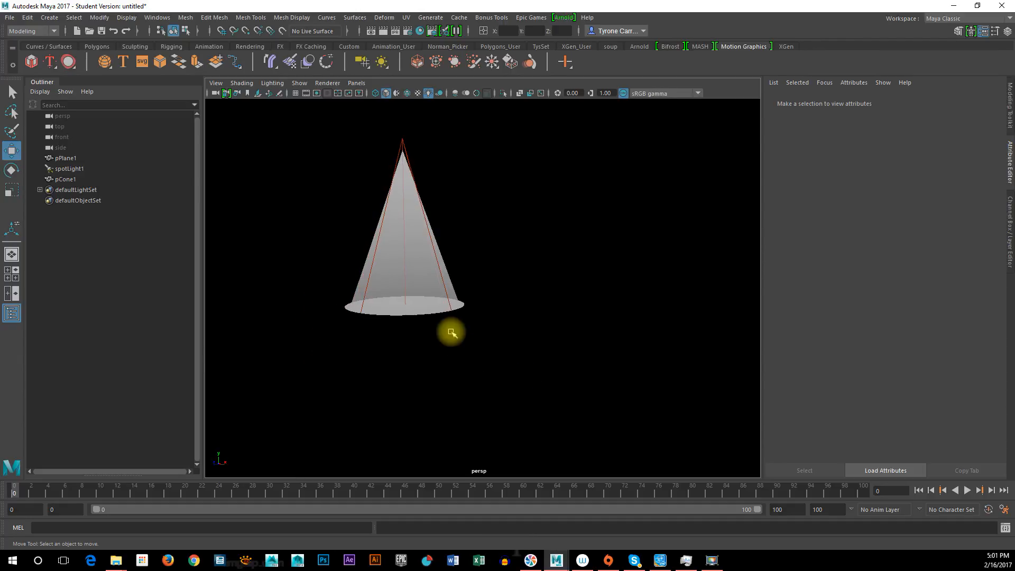
click(440, 268)
mouse_move(946, 231)
mouse_down()
mouse_move(979, 231)
mouse_move(954, 232)
mouse_up()
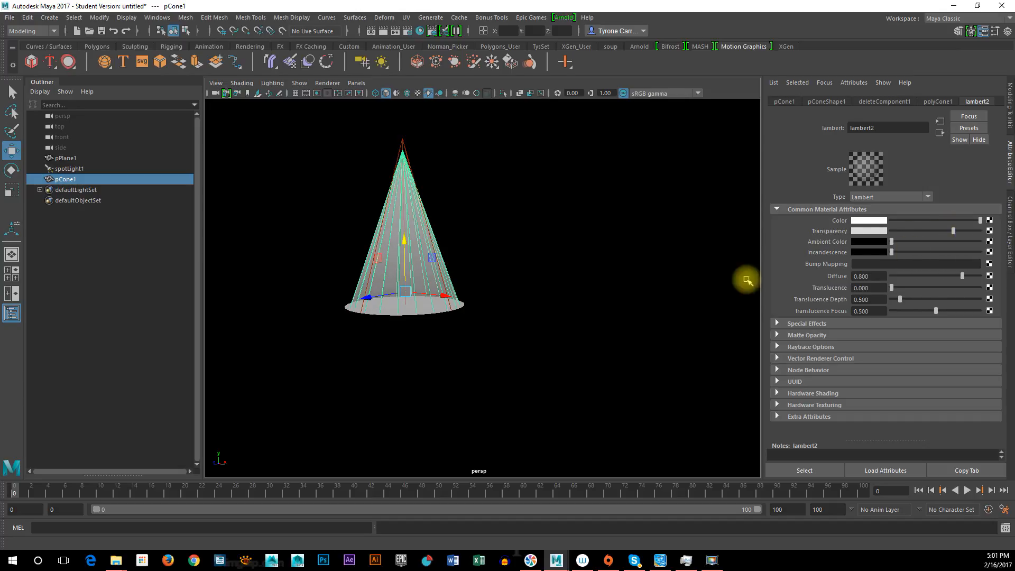
Soften the spotlight's edge with a penumbra angle of about -5.06 and a dropoff of about 58.4.
click(604, 335)
mouse_move(545, 375)
alt+mouse_down()
mouse_move(525, 363)
mouse_move(538, 381)
mouse_move(582, 378)
mouse_move(541, 376)
alt+mouse_up()
alt+right_drag(541, 376, 437, 350)
alt+drag(437, 350, 643, 385)
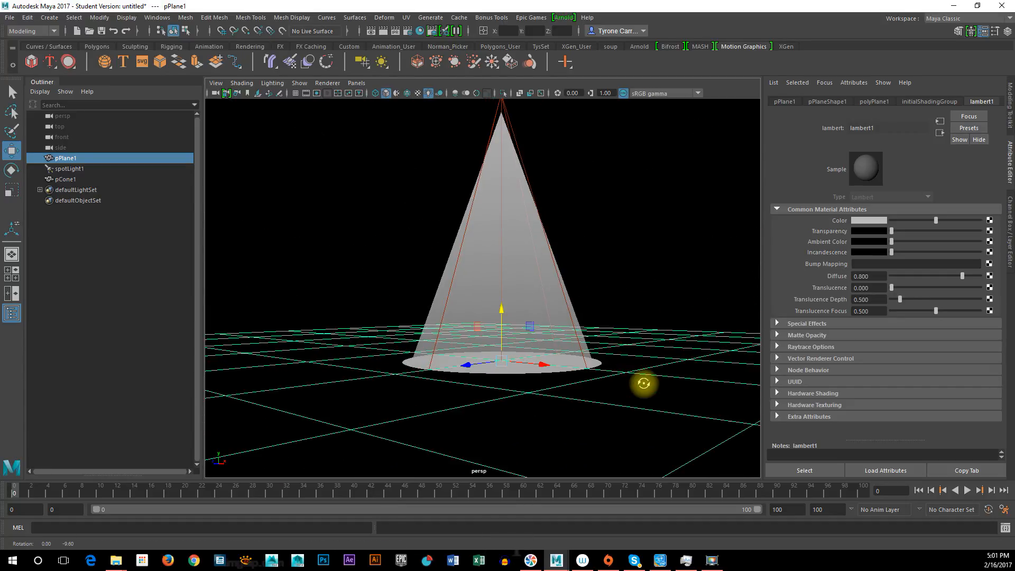
alt+right_drag(659, 380, 636, 373)
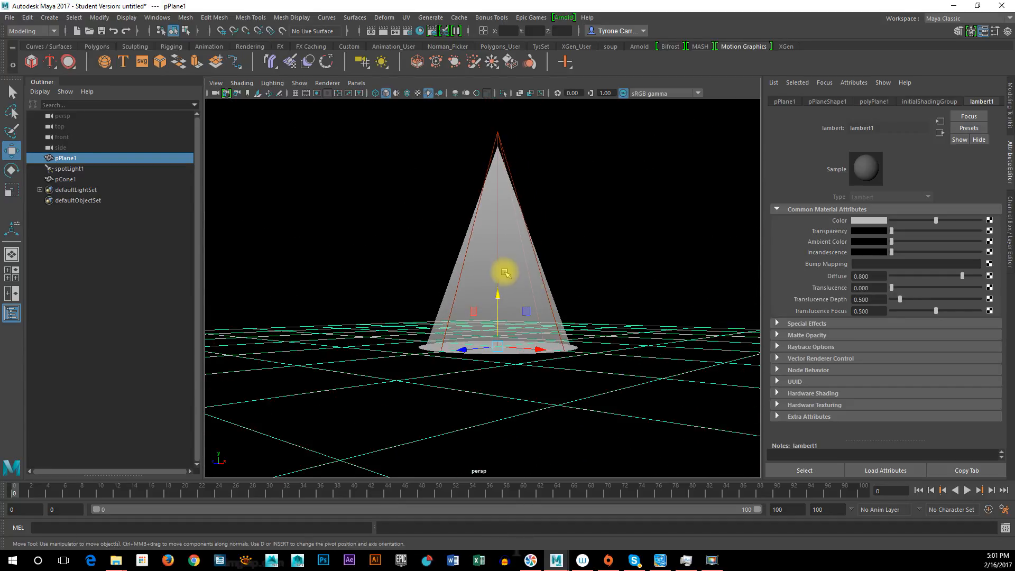
alt+drag(629, 322, 616, 355)
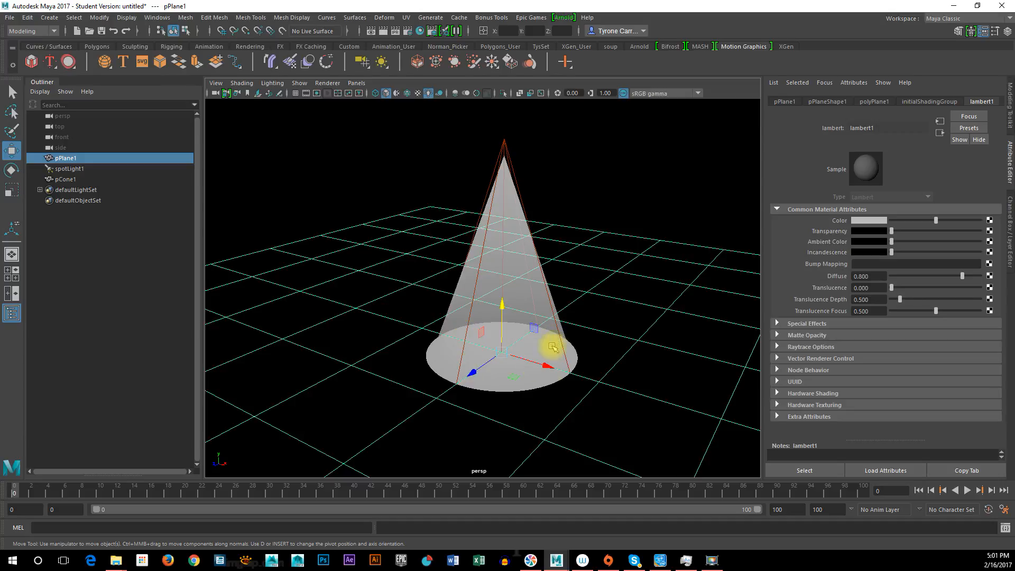
click(502, 139)
mouse_move(476, 328)
alt+mouse_down()
mouse_move(548, 342)
mouse_move(544, 363)
mouse_move(509, 342)
mouse_move(465, 335)
mouse_move(469, 343)
alt+mouse_up()
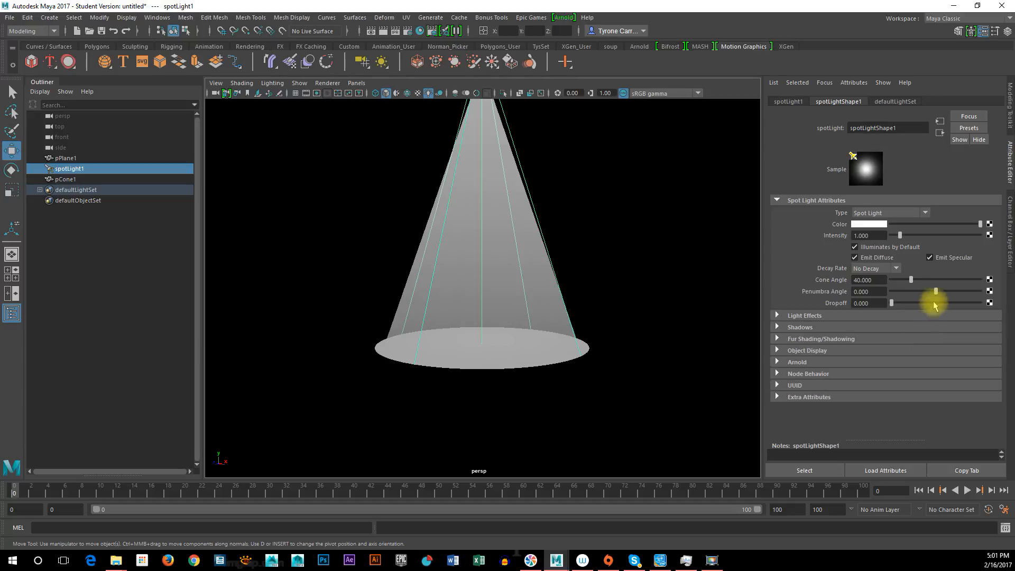
drag(935, 292, 914, 293)
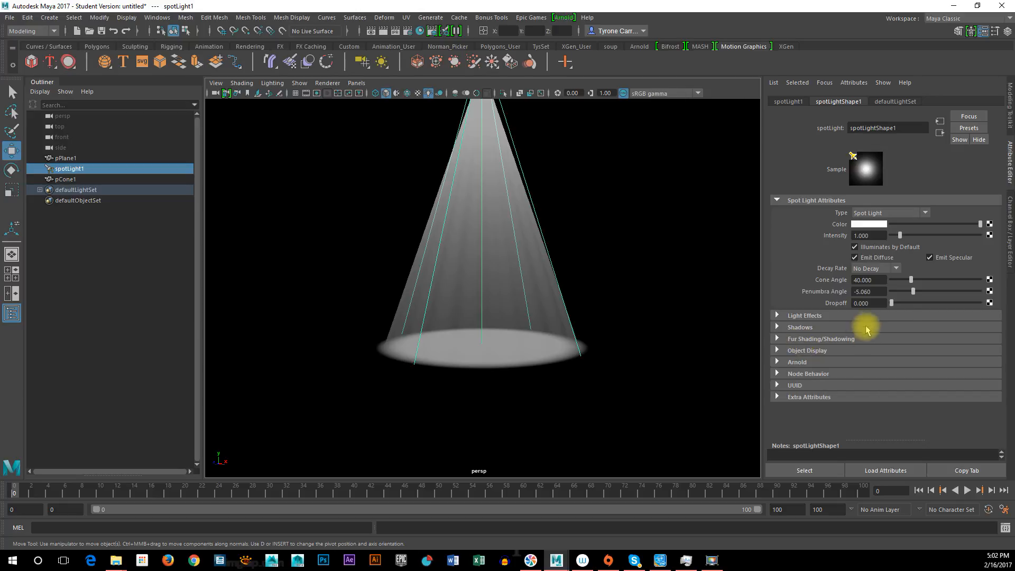
drag(891, 306, 909, 310)
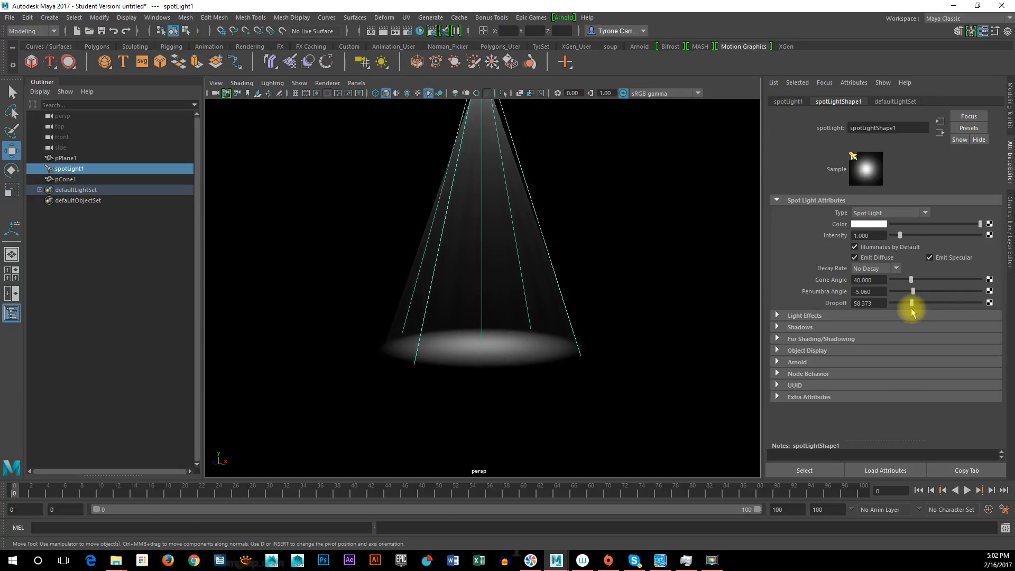
Raise the spotlight's intensity to about 4.04 to brighten the beam.
scroll(613, 277, down, 2)
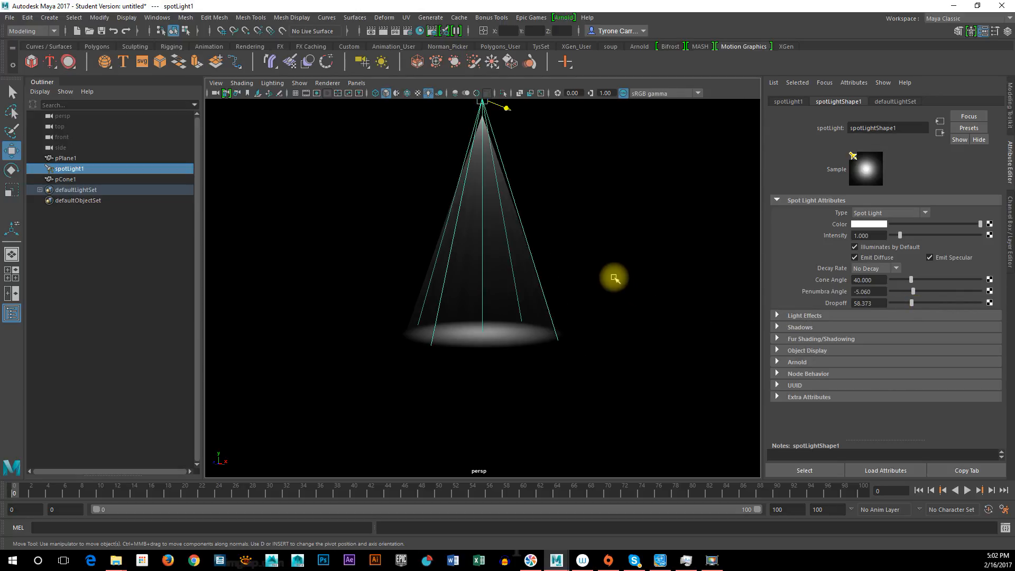
alt+middle_drag(636, 229, 632, 290)
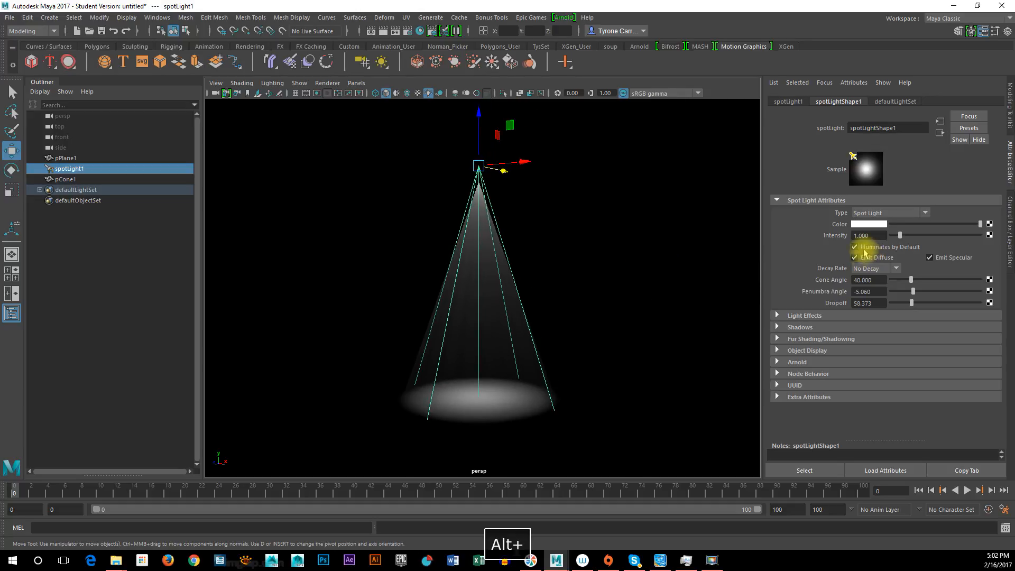
drag(902, 237, 921, 240)
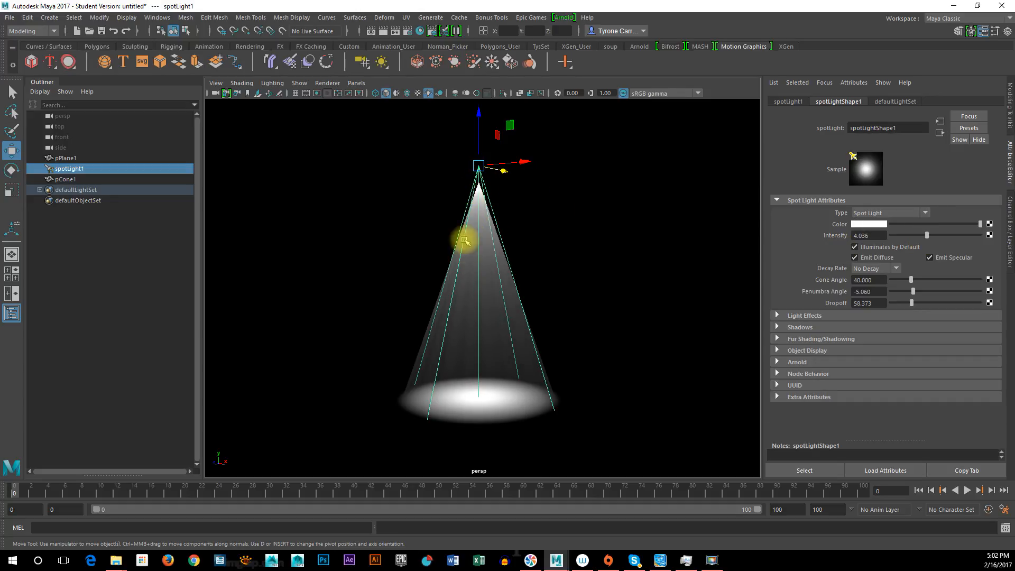
alt+drag(497, 297, 522, 318)
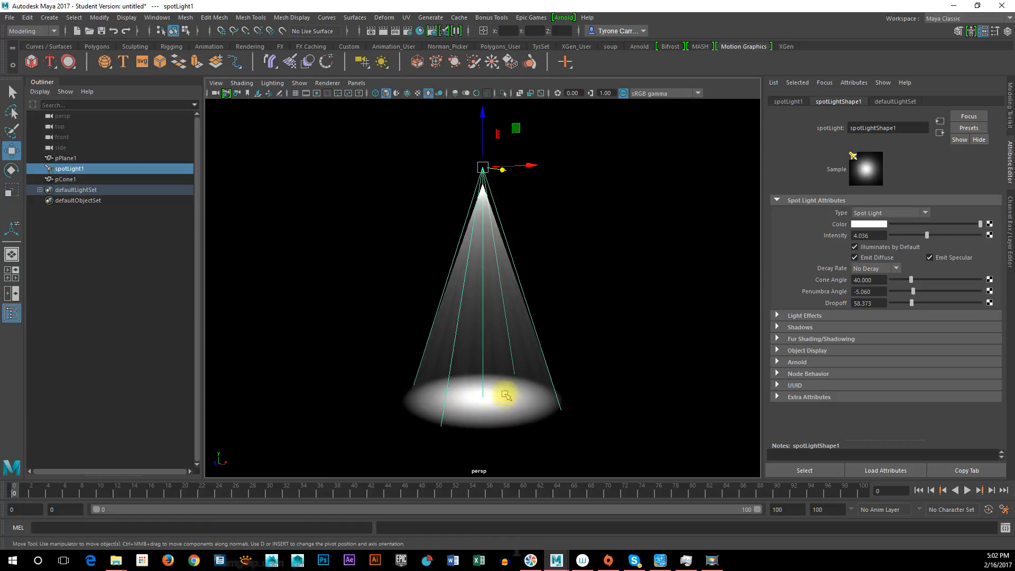
alt+drag(572, 439, 542, 394)
alt+drag(494, 357, 419, 351)
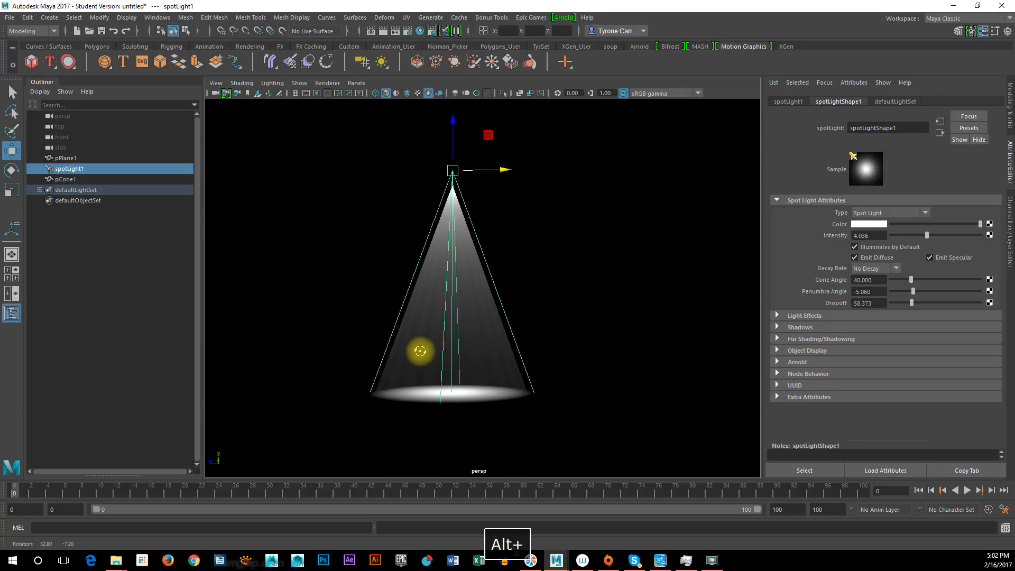
alt+drag(453, 310, 526, 353)
alt+drag(494, 319, 539, 401)
Group the spotlight and the cone together and rename the group SpotLightGroup.
alt+drag(489, 344, 407, 223)
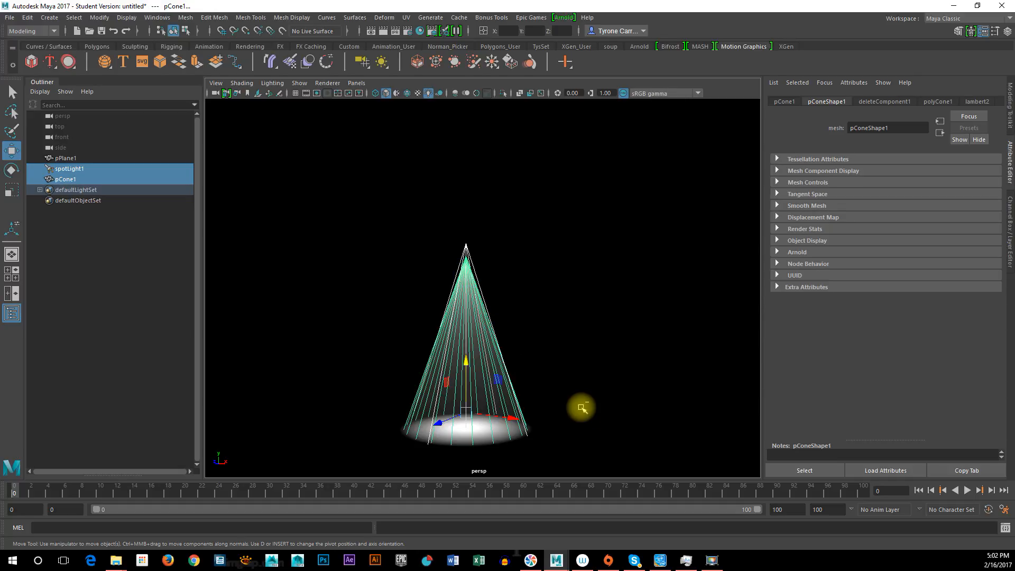
key(ctrl+g)
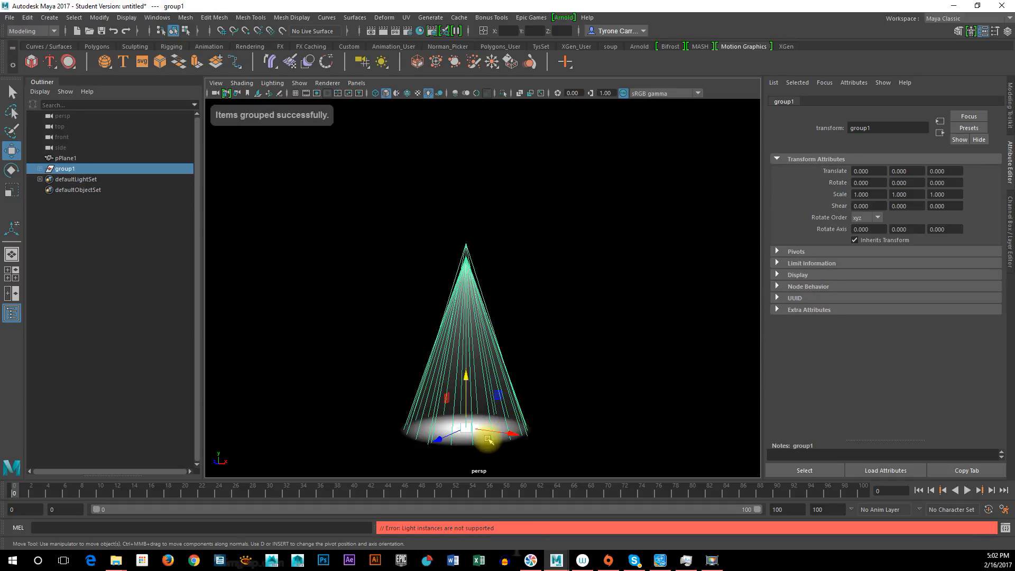
alt+drag(490, 436, 501, 435)
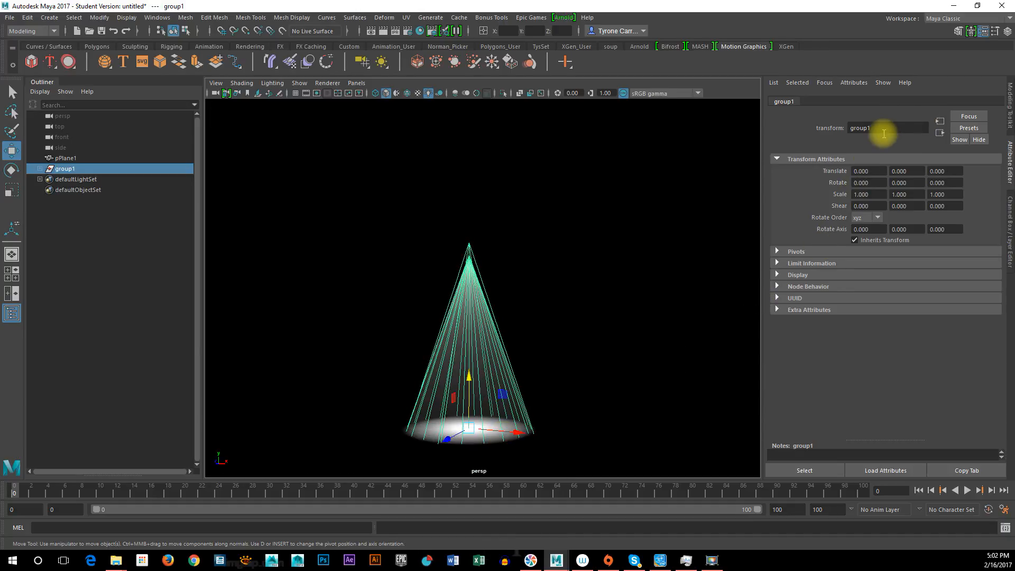
drag(891, 128, 797, 125)
text(SpotL)
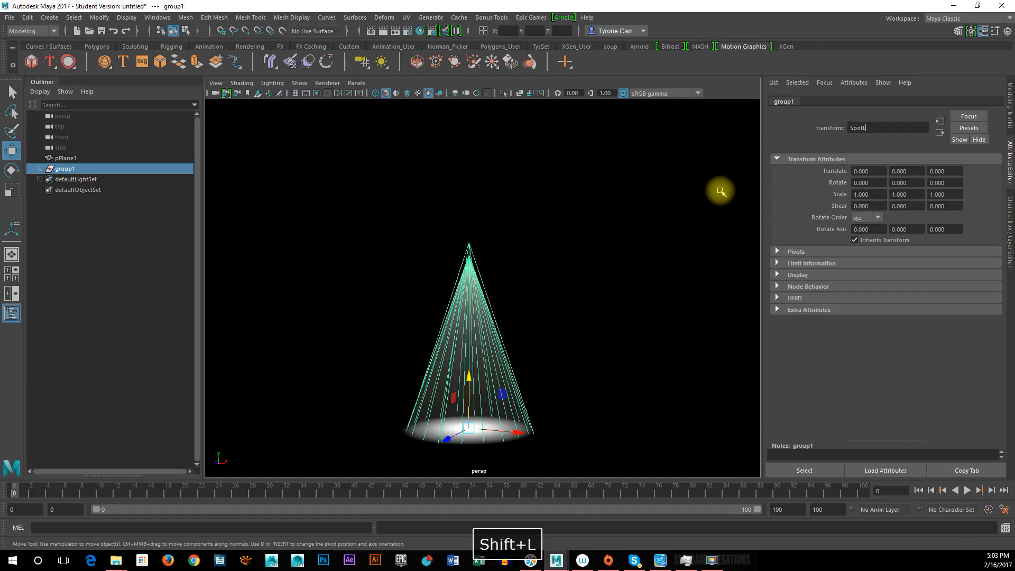
text(ig)
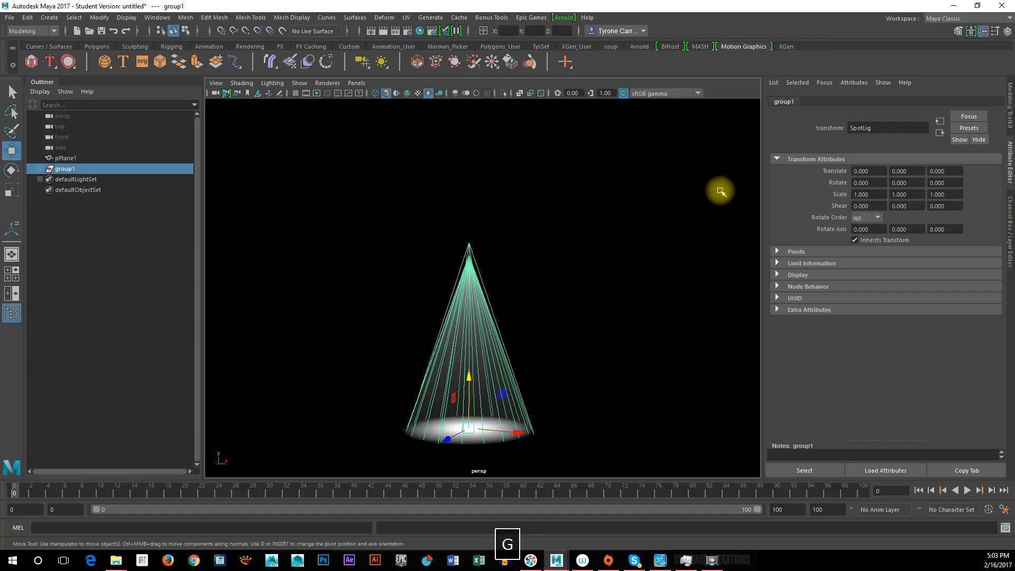
text(htGroup)
key(Return)
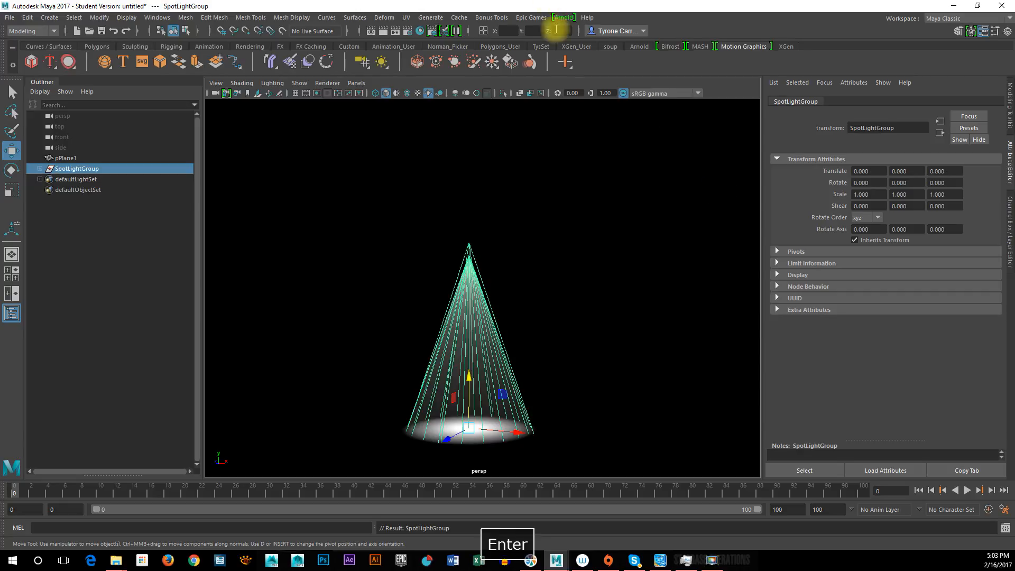
Select SpotLightGroup as the parent of the cone and move its pivot up to the light at the cone's apex.
click(461, 314)
click(475, 324)
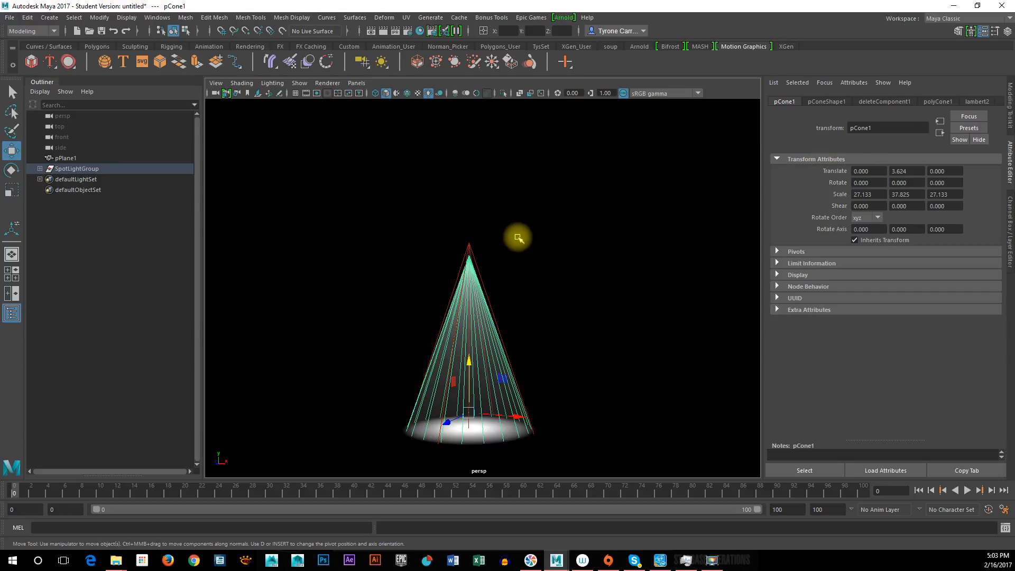
click(476, 245)
click(451, 311)
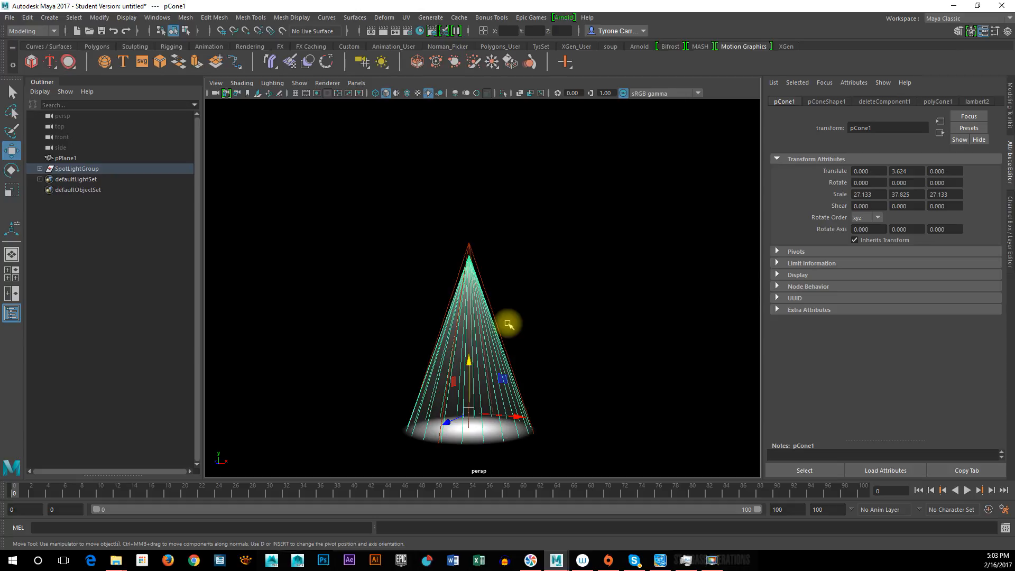
key(Up)
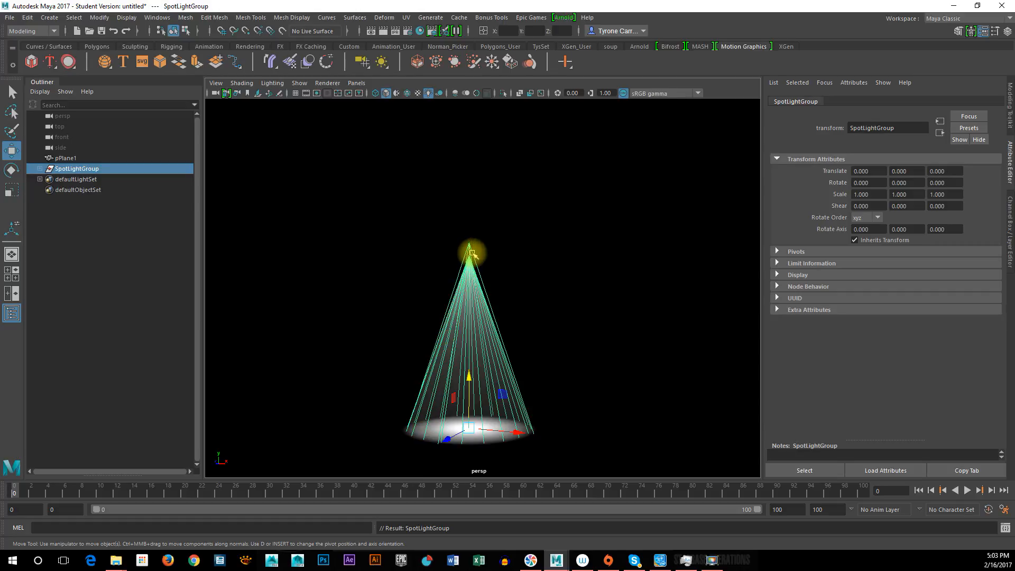
key(d)
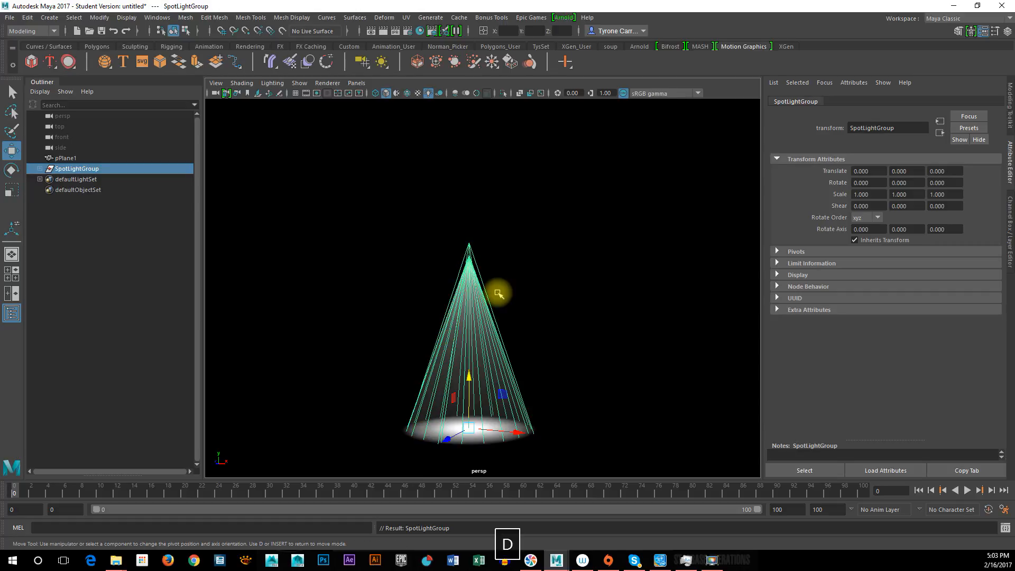
drag(467, 378, 485, 204)
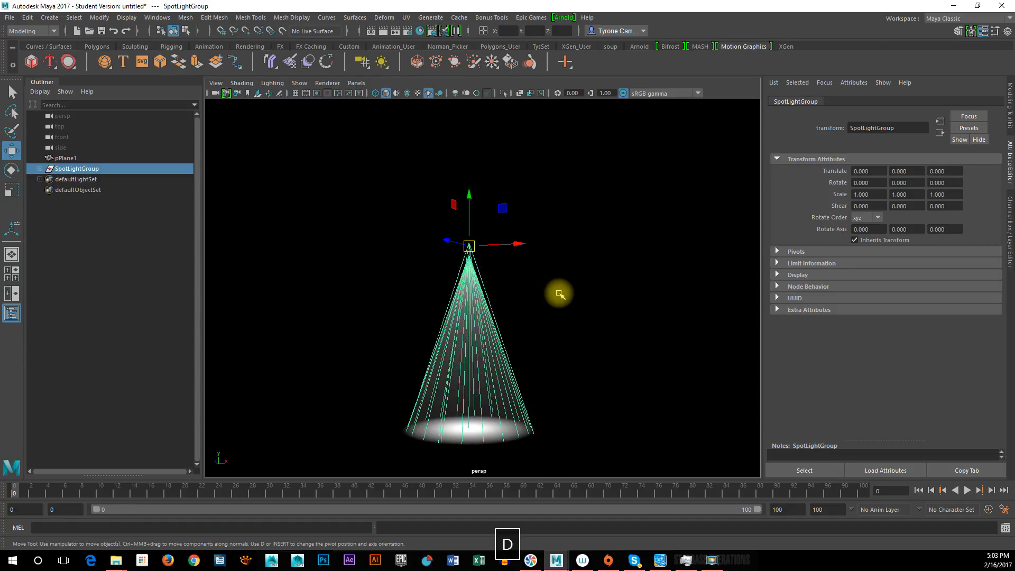
Rotate SpotLightGroup to about -36.2 degrees around Z and set a keyframe for it at frame 0.
key(e)
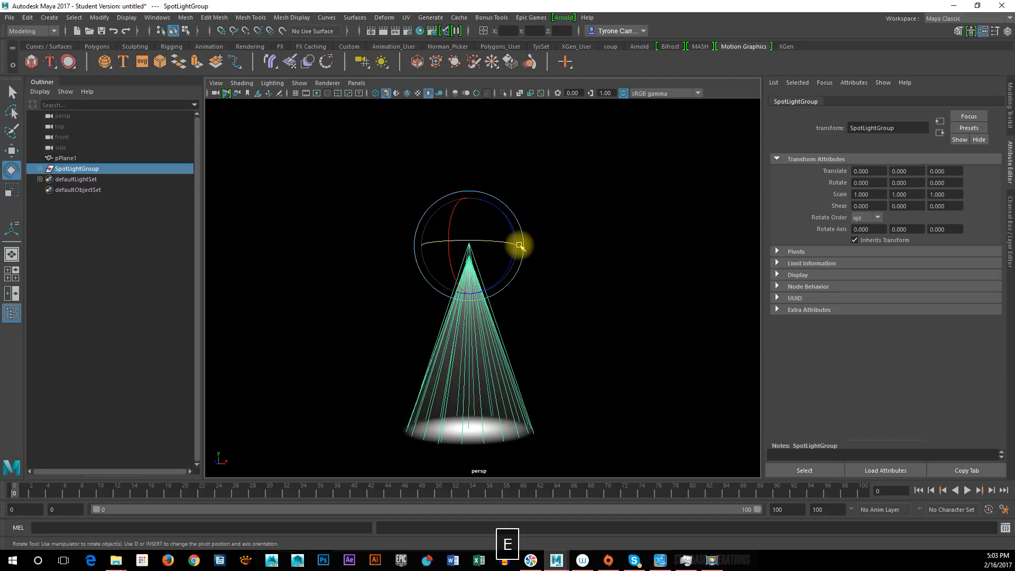
alt+drag(544, 363, 591, 344)
click(515, 309)
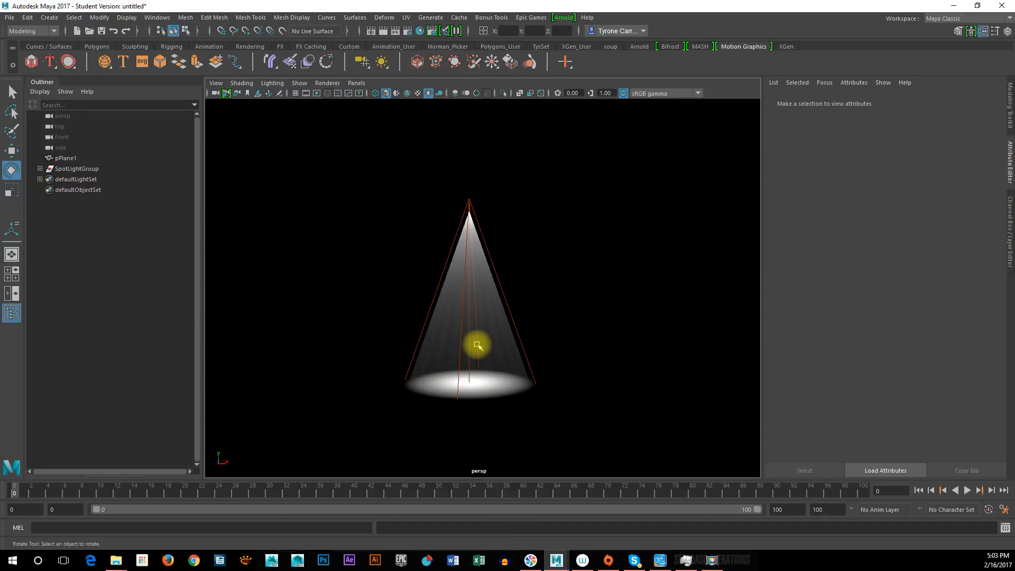
click(476, 344)
key(Up)
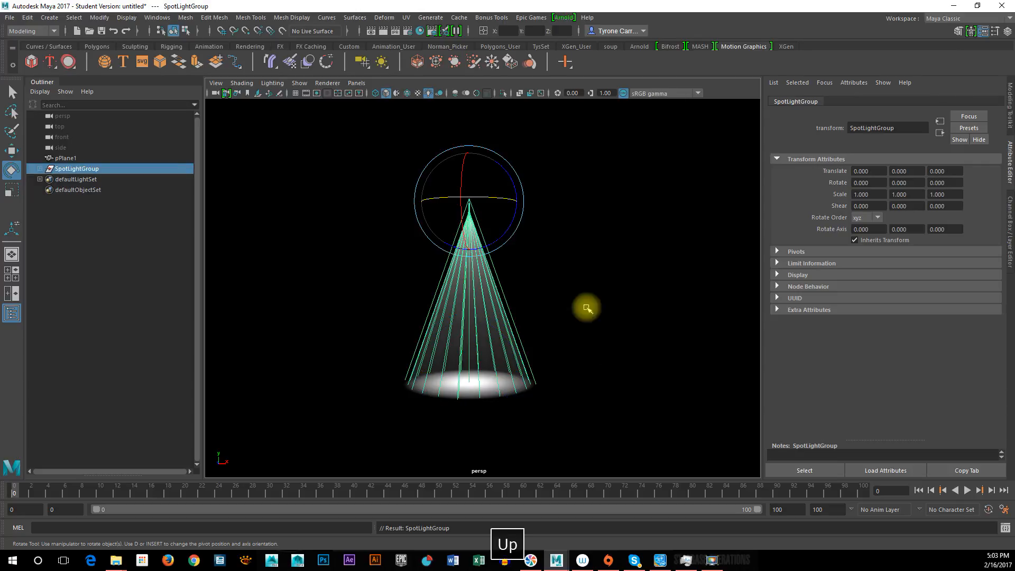
drag(512, 182, 475, 201)
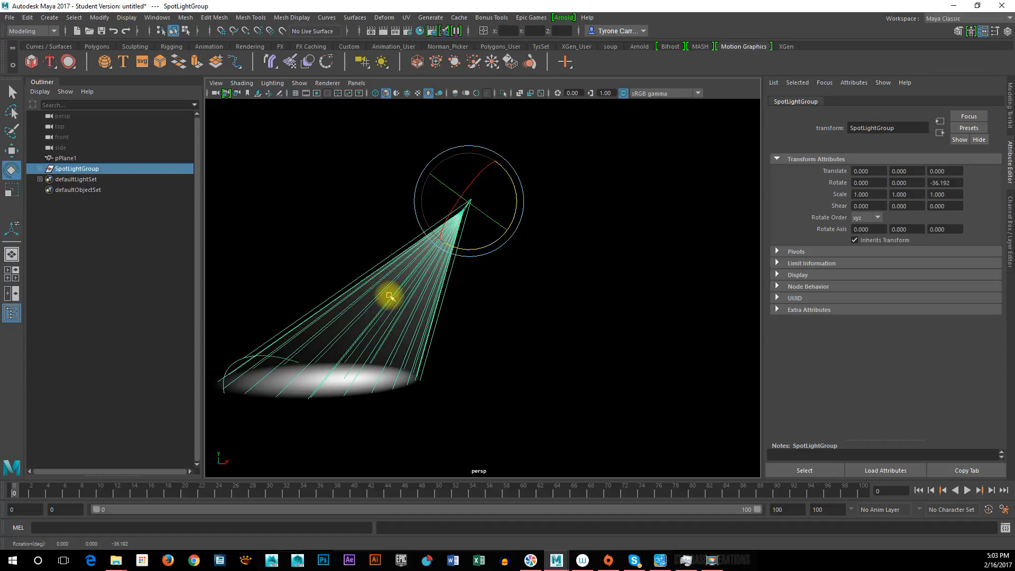
key(alt+v)
click(13, 496)
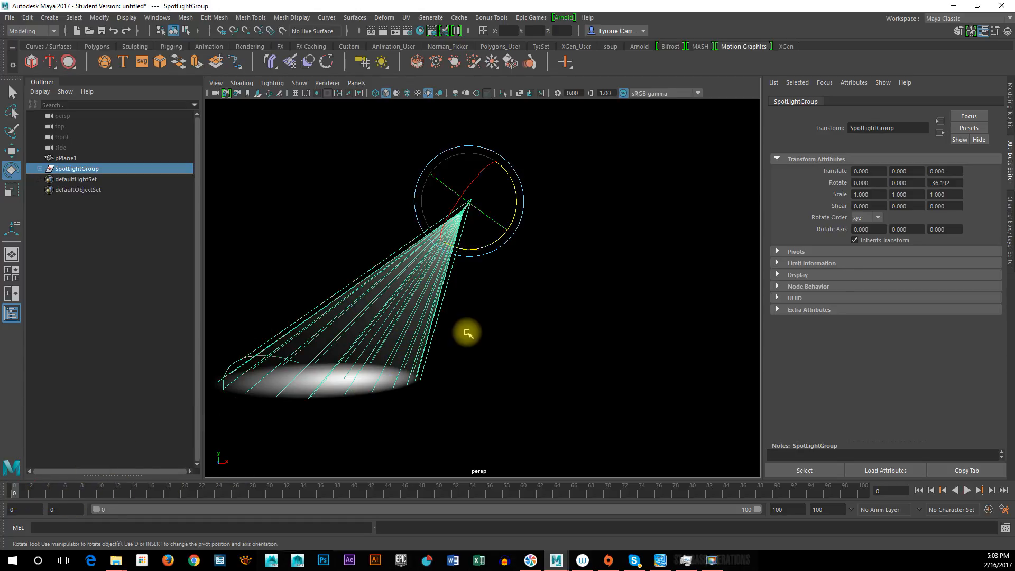
key(s)
At frame 80, rotate SpotLightGroup to about 35.4 degrees around Z and set a keyframe.
key(alt+v)
mouse_move(561, 506)
mouse_down()
mouse_move(745, 507)
mouse_move(554, 495)
mouse_up()
mouse_move(703, 497)
mouse_down()
mouse_move(521, 493)
mouse_move(692, 497)
mouse_up()
drag(519, 206, 506, 140)
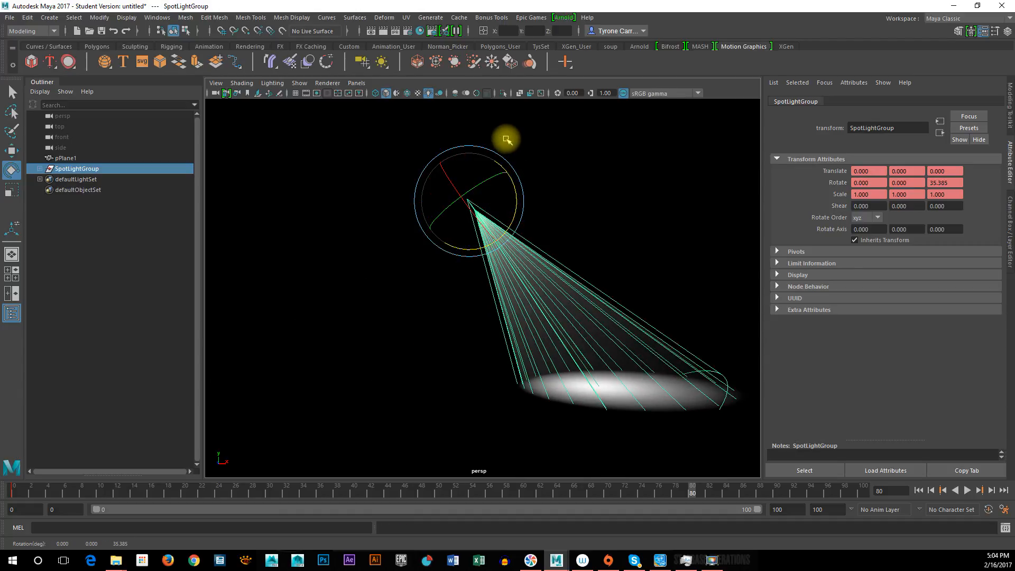
key(s)
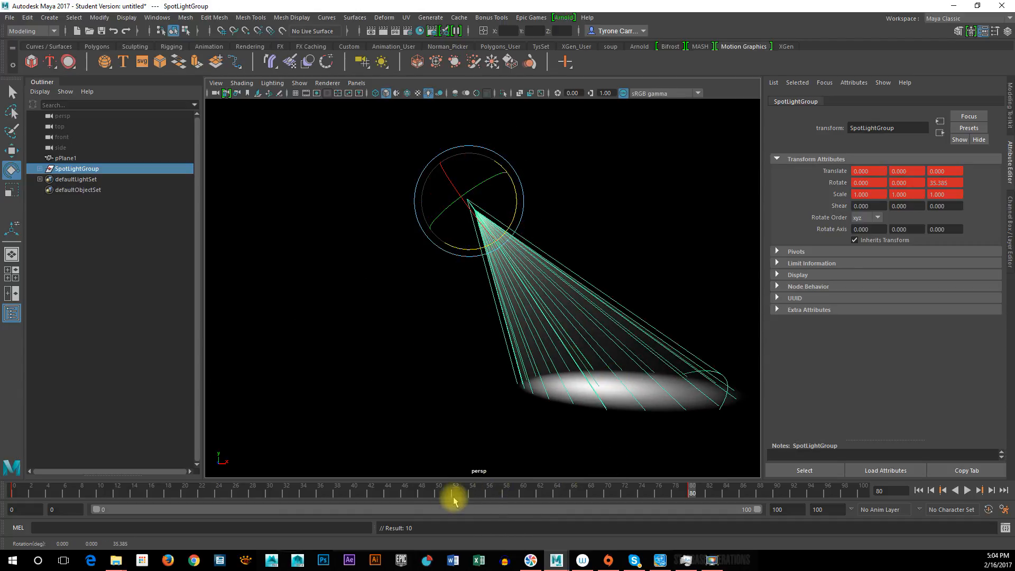
At frame 40, swing SpotLightGroup towards the camera to about -34.4 degrees around X and set a keyframe.
drag(416, 497, 351, 486)
drag(464, 226, 474, 188)
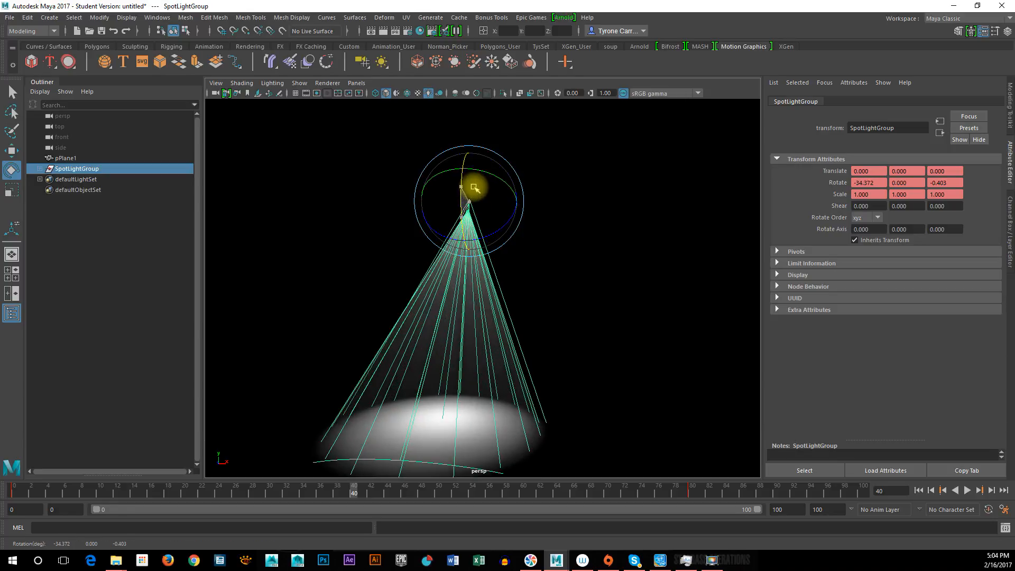
key(s)
At frame 100, bring SpotLightGroup back to about 1.5 degrees around Z and set a keyframe.
drag(302, 496, 864, 502)
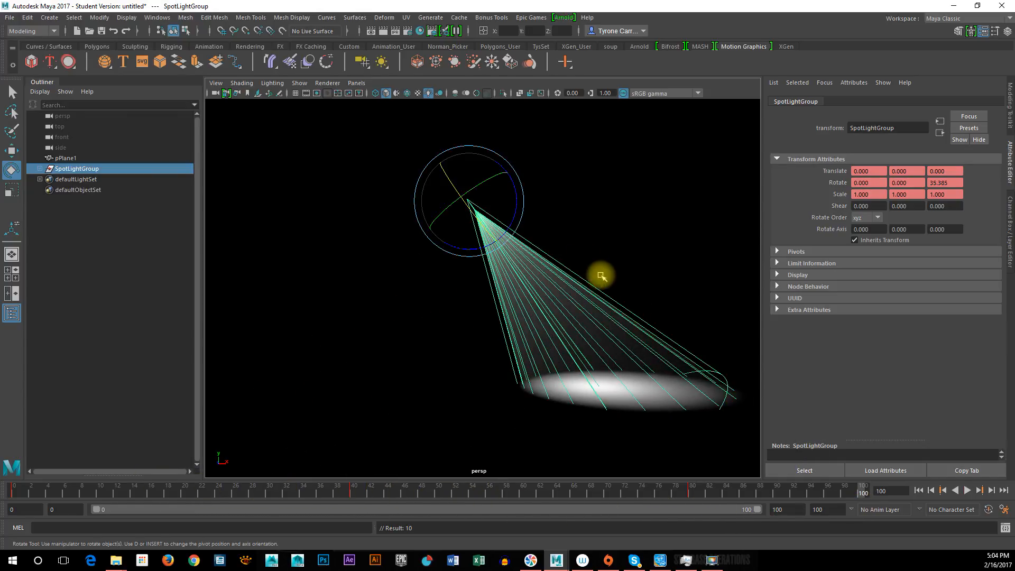
drag(510, 184, 520, 218)
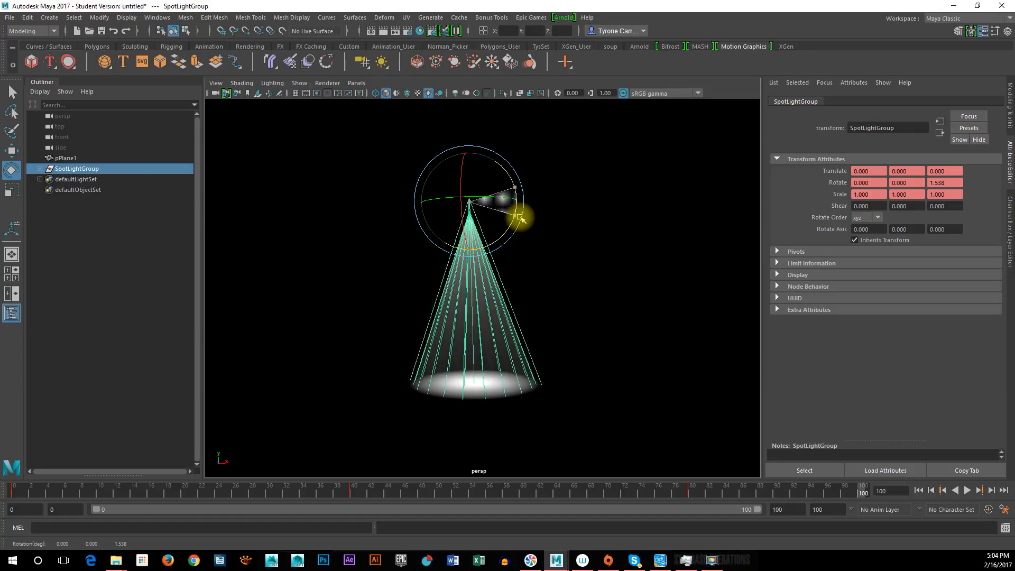
key(s)
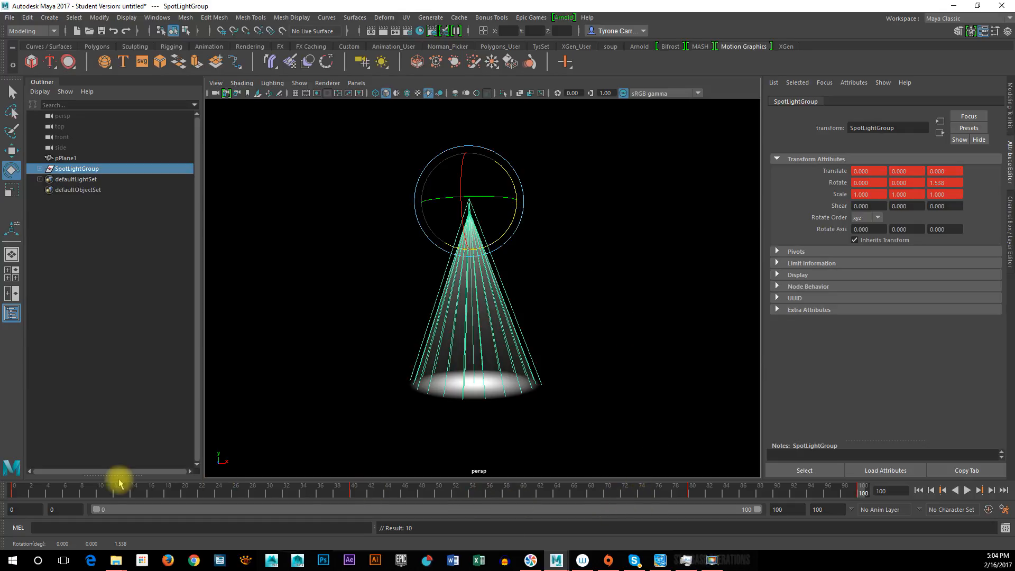
Scrub through the swing animation, clear the selection and hide lights in the perspective view.
drag(118, 485, 883, 515)
click(573, 277)
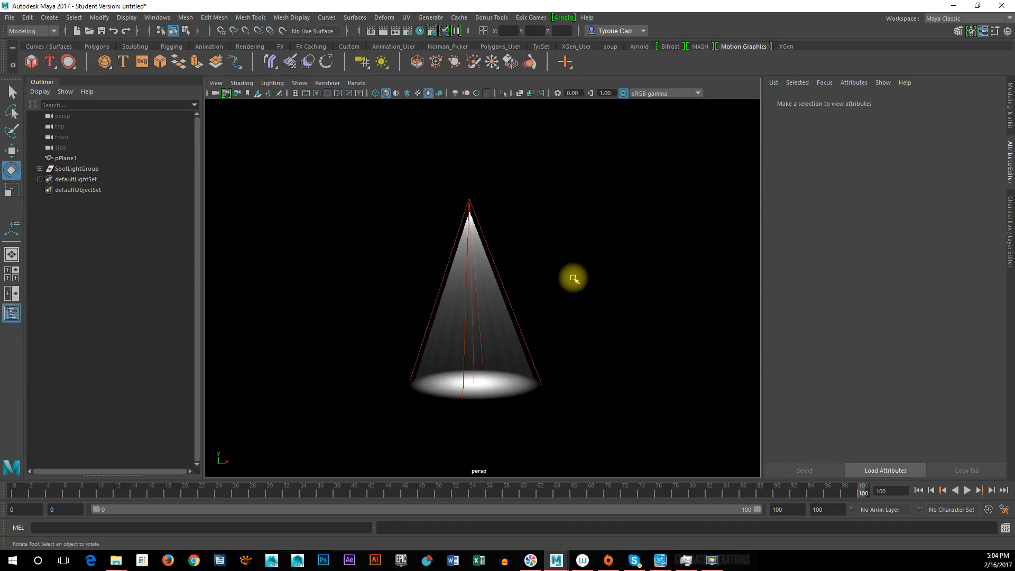
click(301, 84)
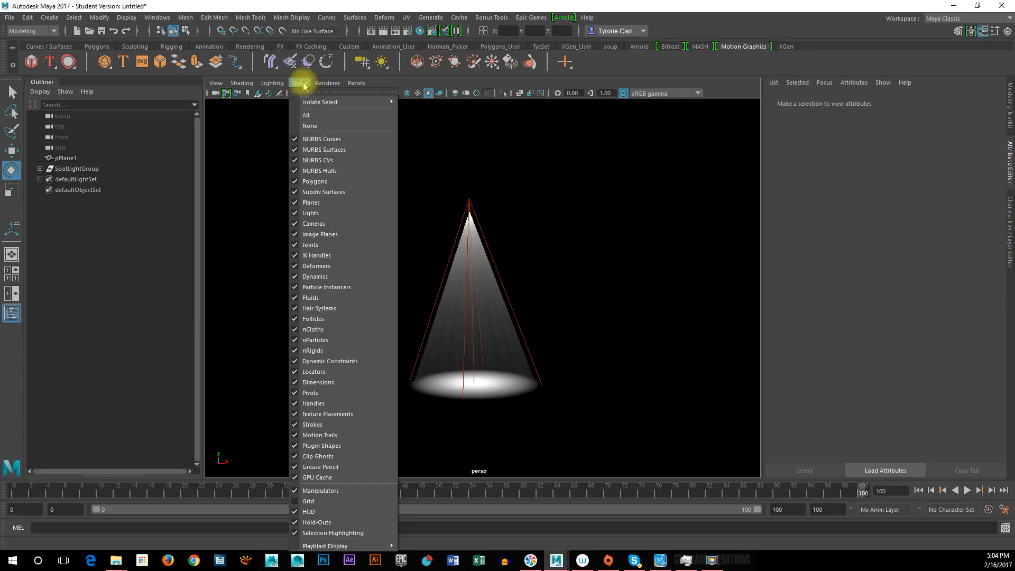
click(332, 218)
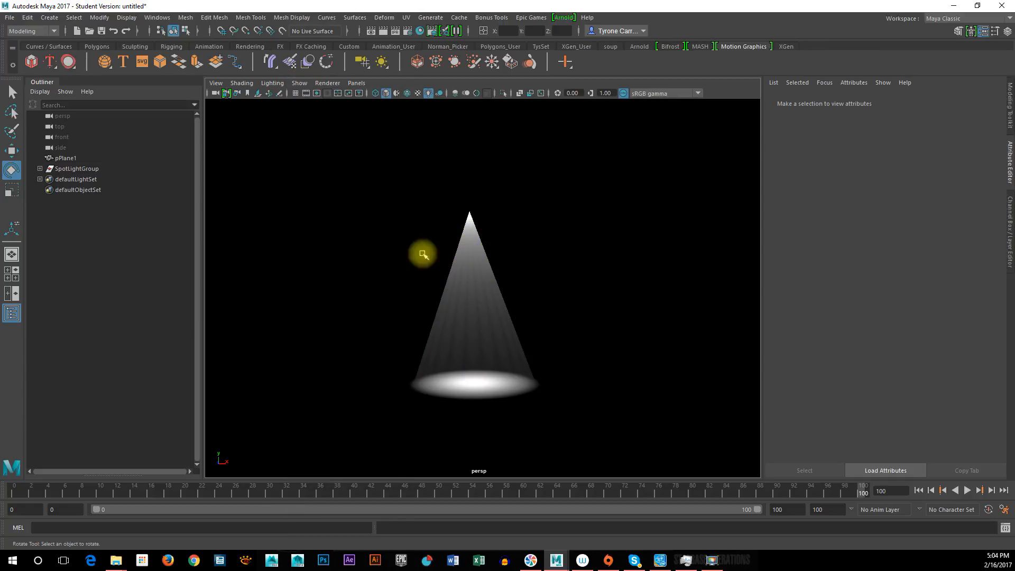
Play back the swinging beam animation from the start and stop it.
key(alt+v)
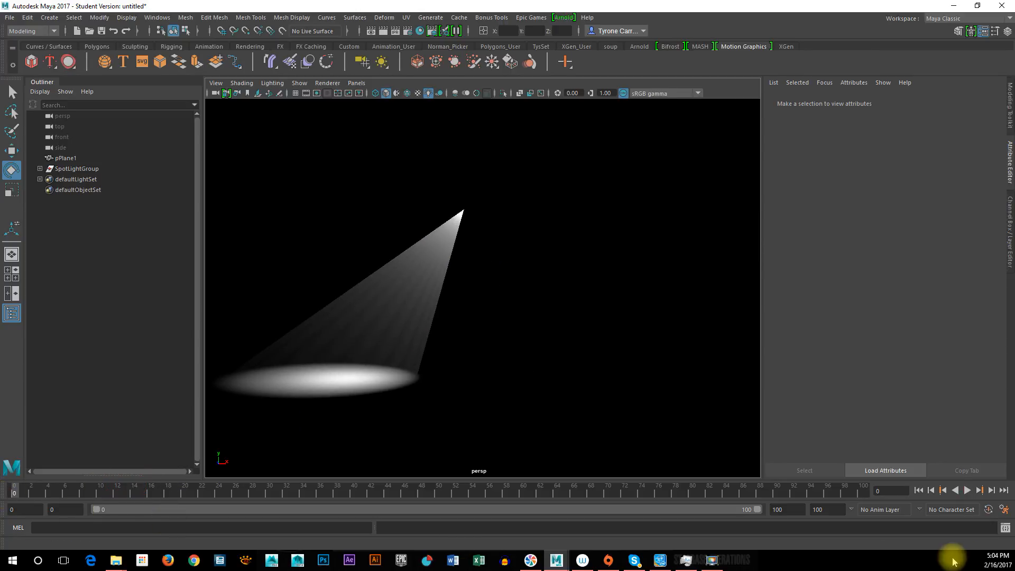
click(965, 492)
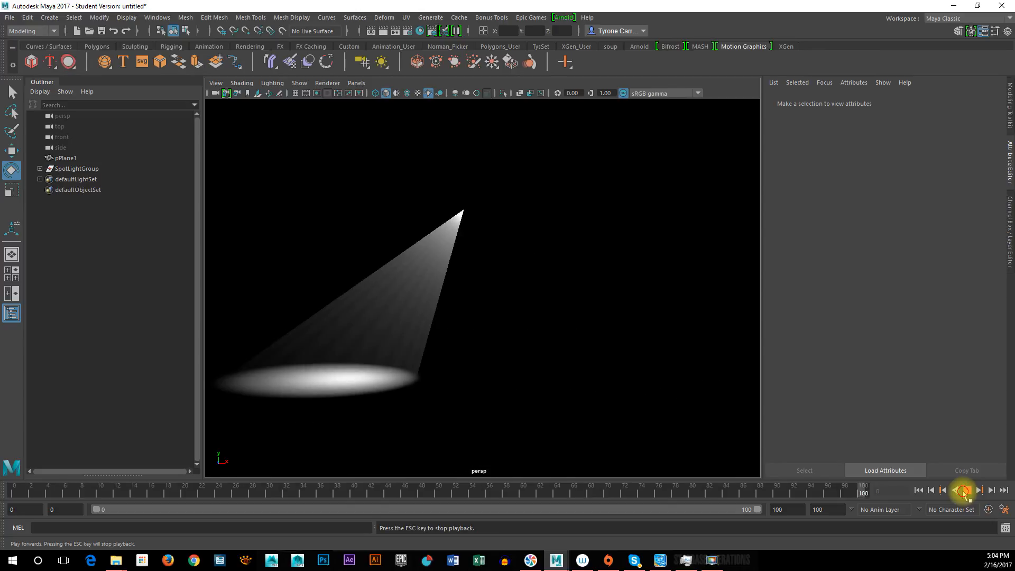
click(966, 491)
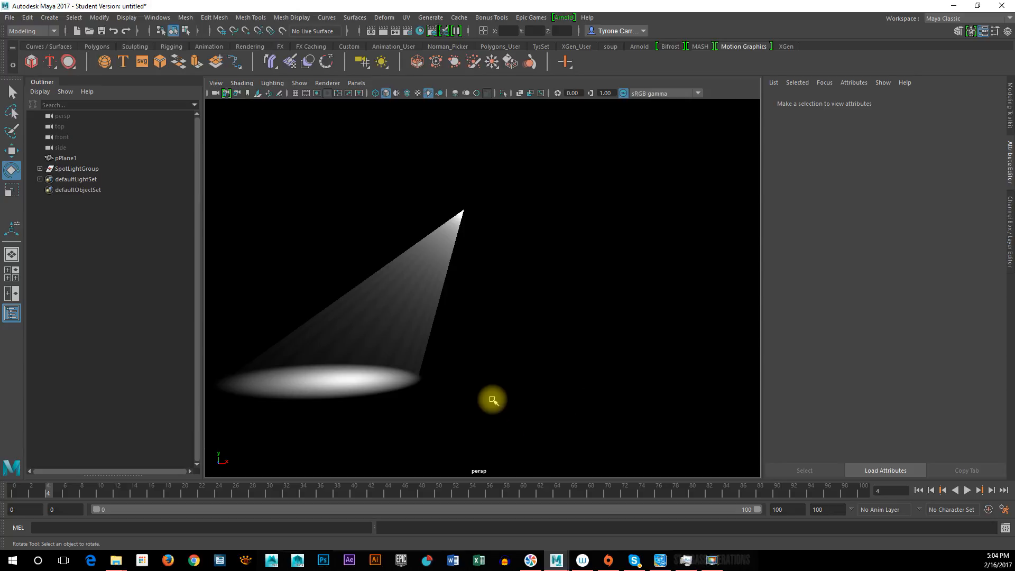
Create a polygon cube, raise it to about 5 units in Y and scale it uniformly to about 9.6.
click(488, 399)
key(space)
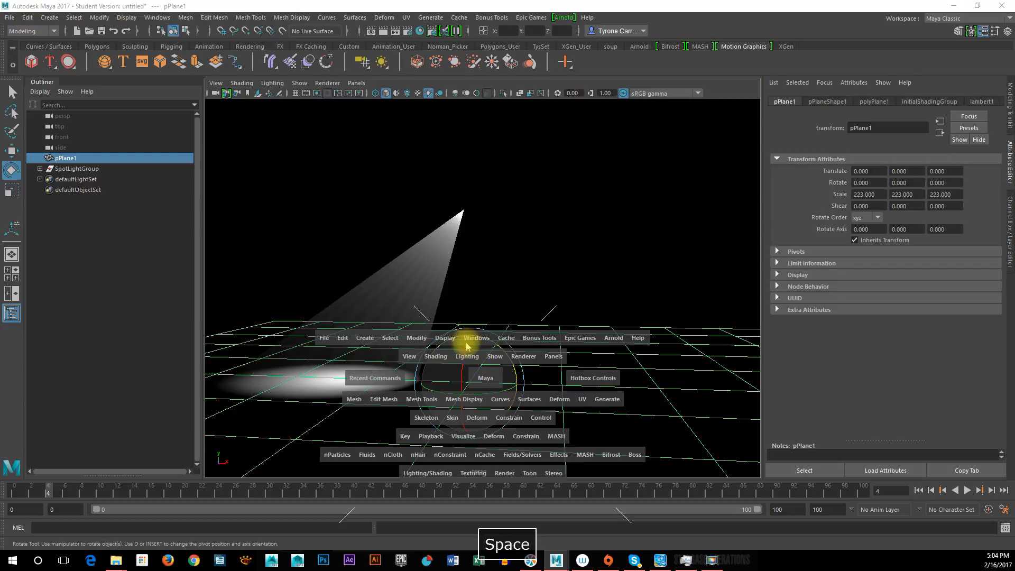
click(365, 338)
mouse_move(419, 150)
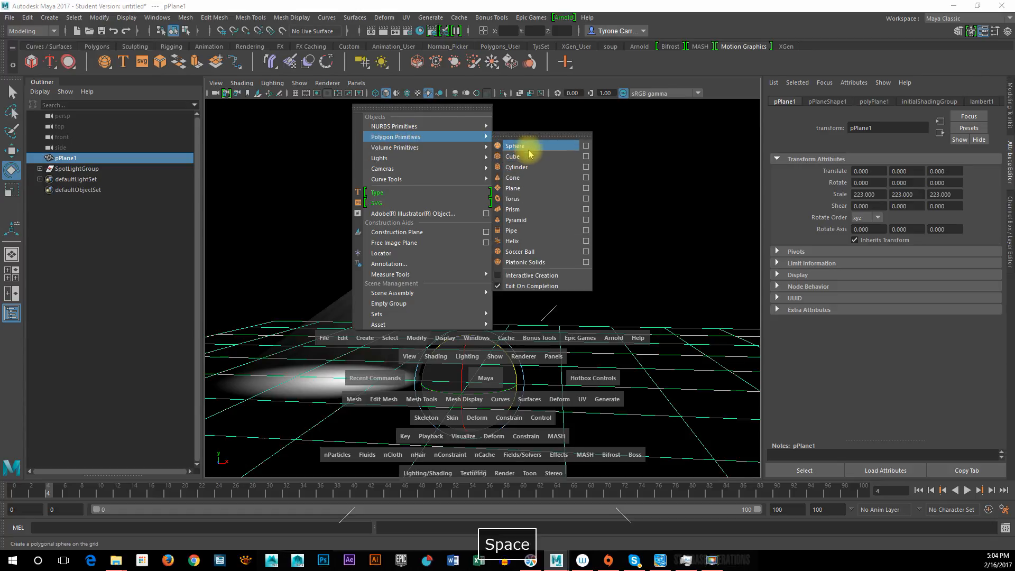
click(528, 156)
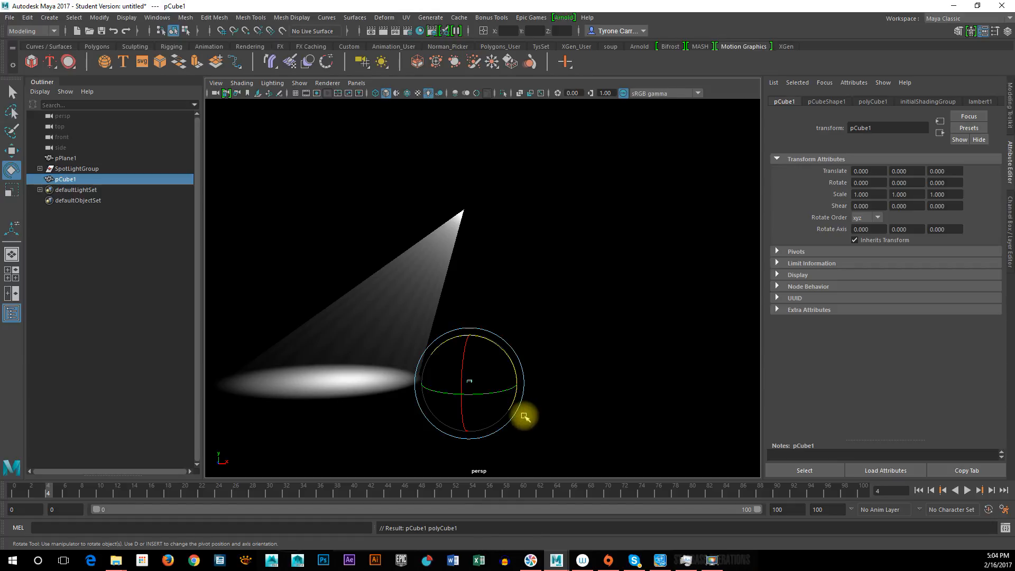
key(w)
drag(469, 333, 470, 317)
key(r)
drag(473, 363, 502, 357)
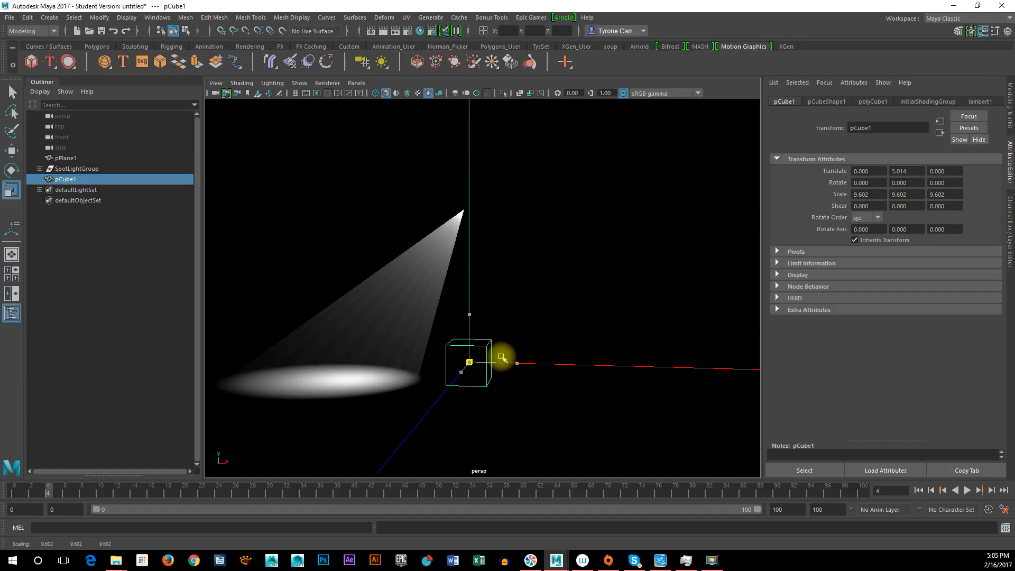
At frame 32, move the cube into the beam's light pool, to about 35.7 units in Z.
key(alt+v)
click(286, 496)
key(w)
drag(457, 371, 425, 416)
Turn on shadows in the perspective view's lighting.
click(298, 83)
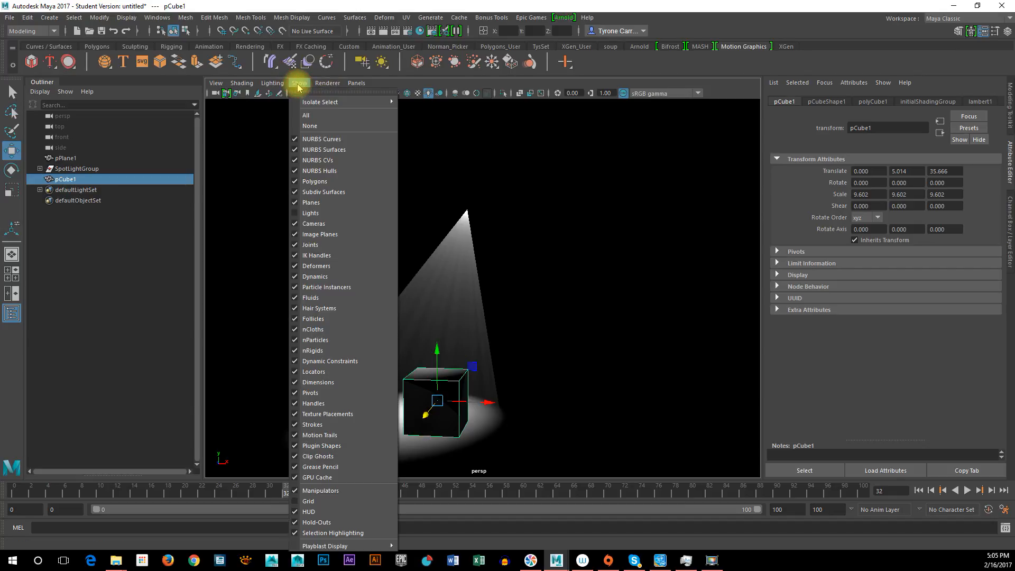
mouse_move(273, 85)
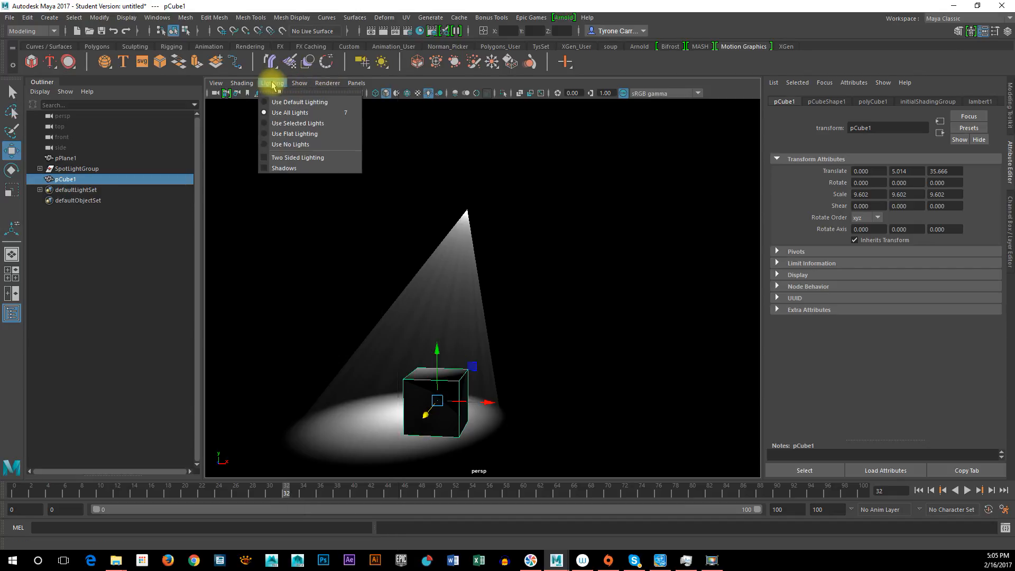
click(273, 158)
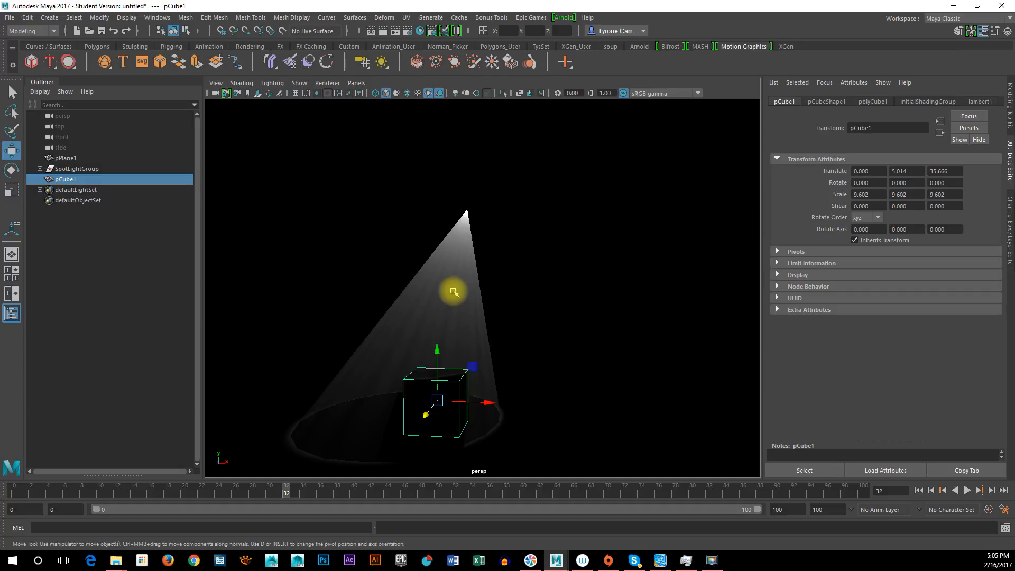
Turn off Casts Shadows and Receive Shadows in the cone shape's render stats.
click(461, 306)
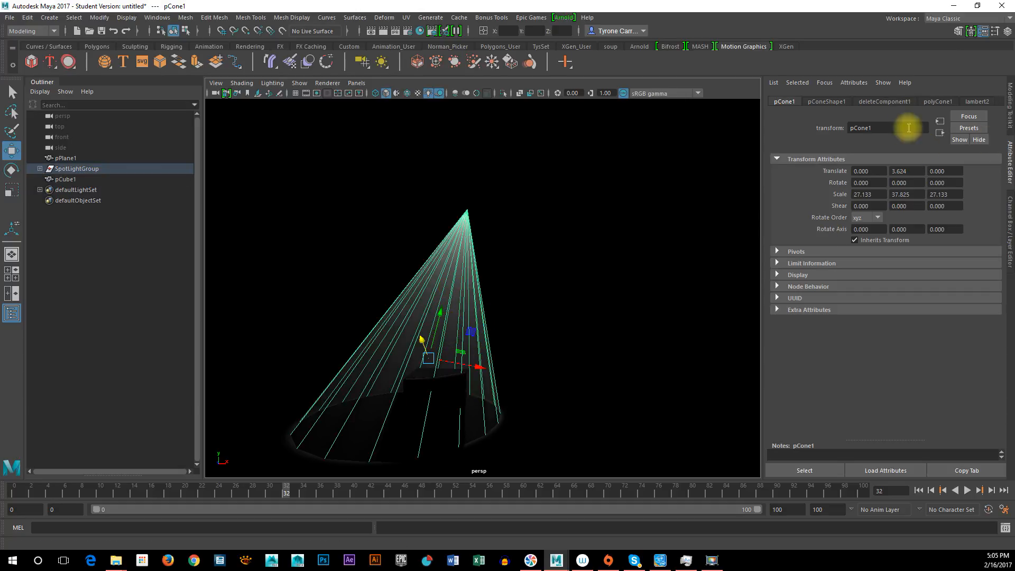
click(825, 101)
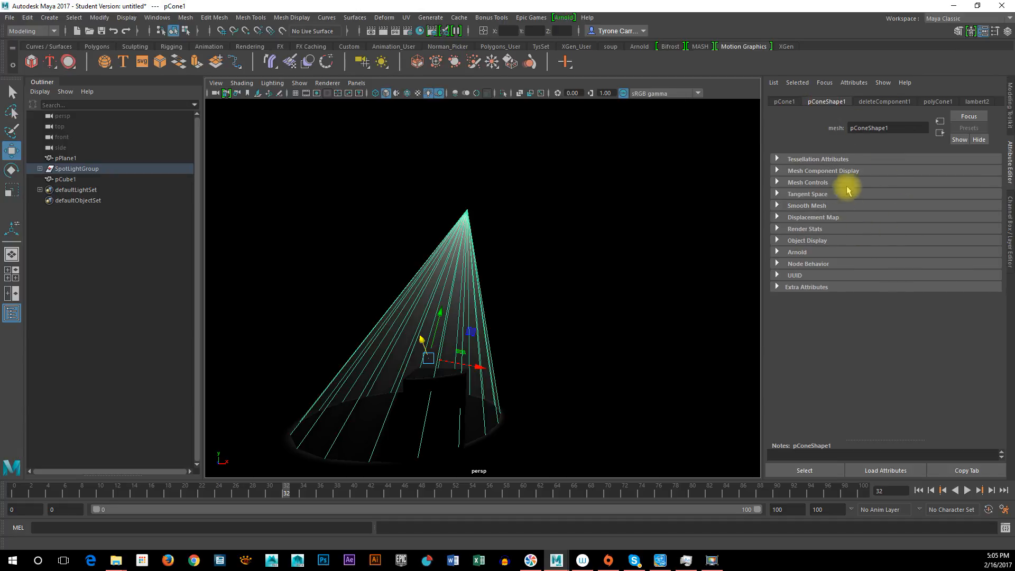
click(777, 229)
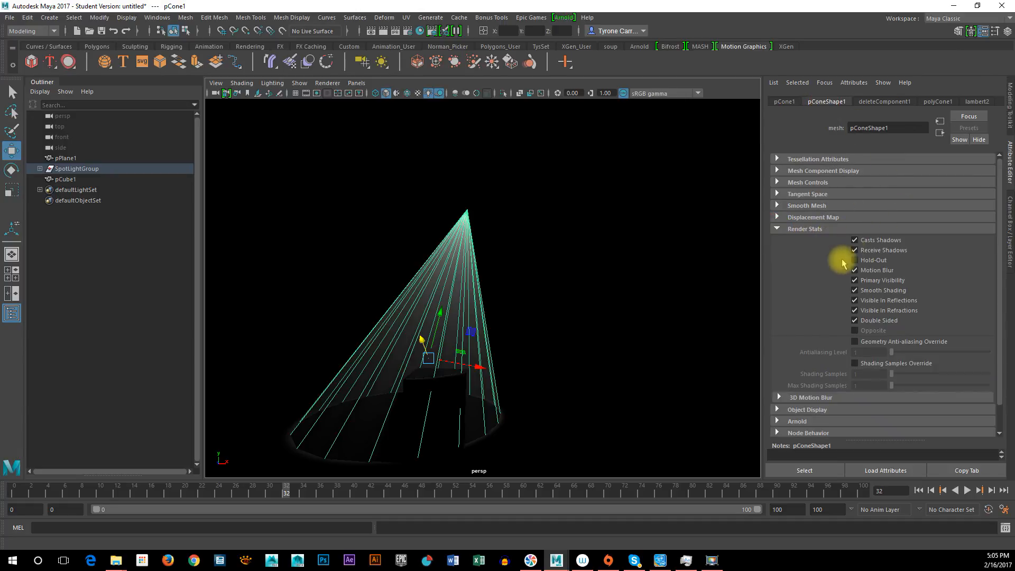
click(854, 240)
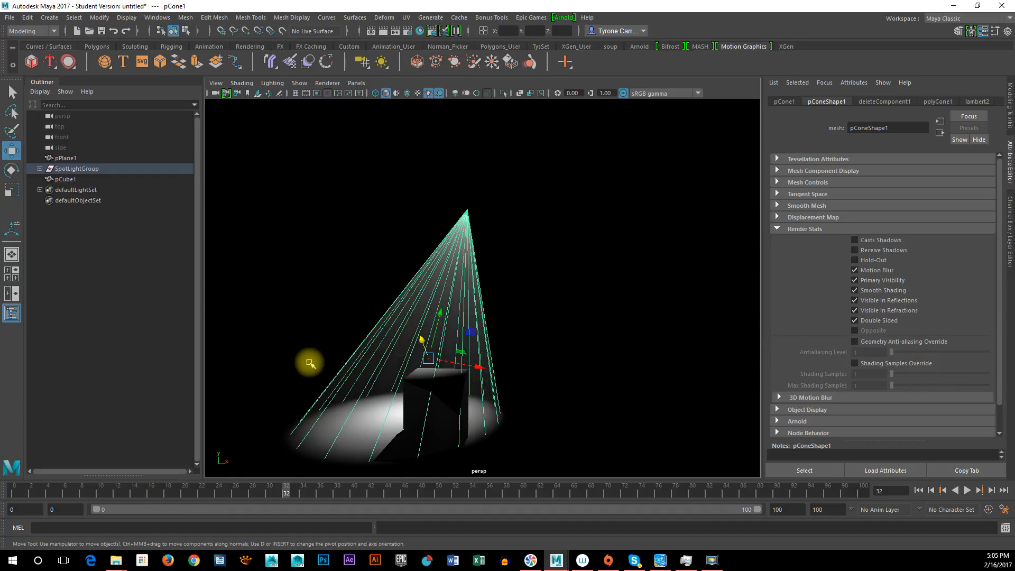
Clear the selection and play back the animation to examine the beam and the cube's shadow.
click(305, 380)
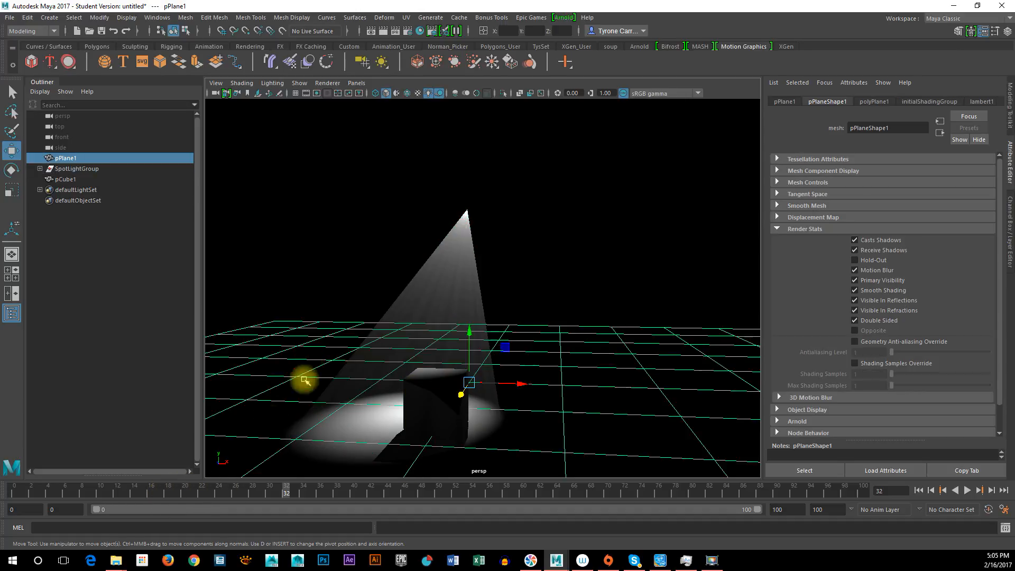
click(274, 274)
click(27, 491)
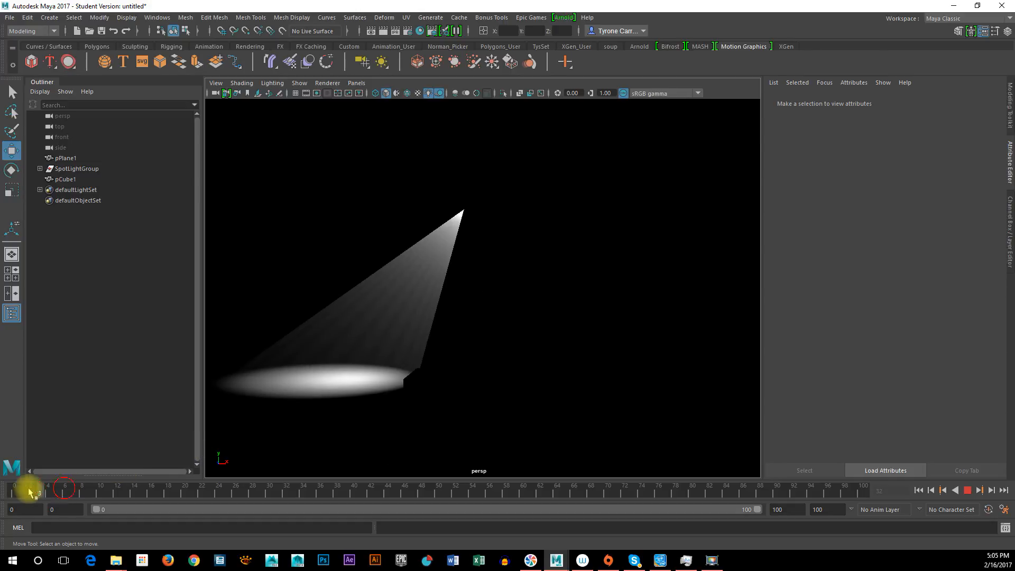
click(966, 490)
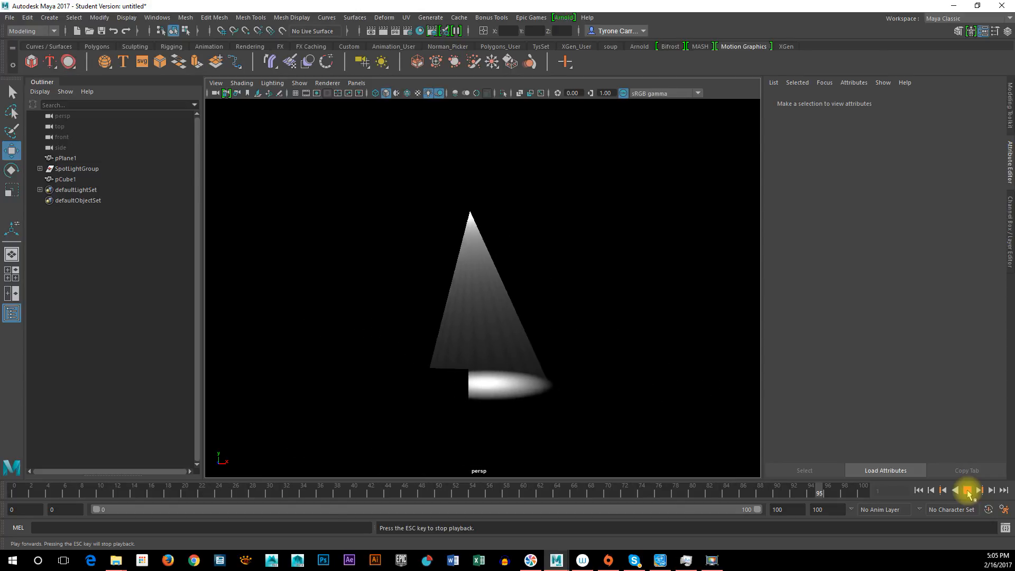
click(966, 490)
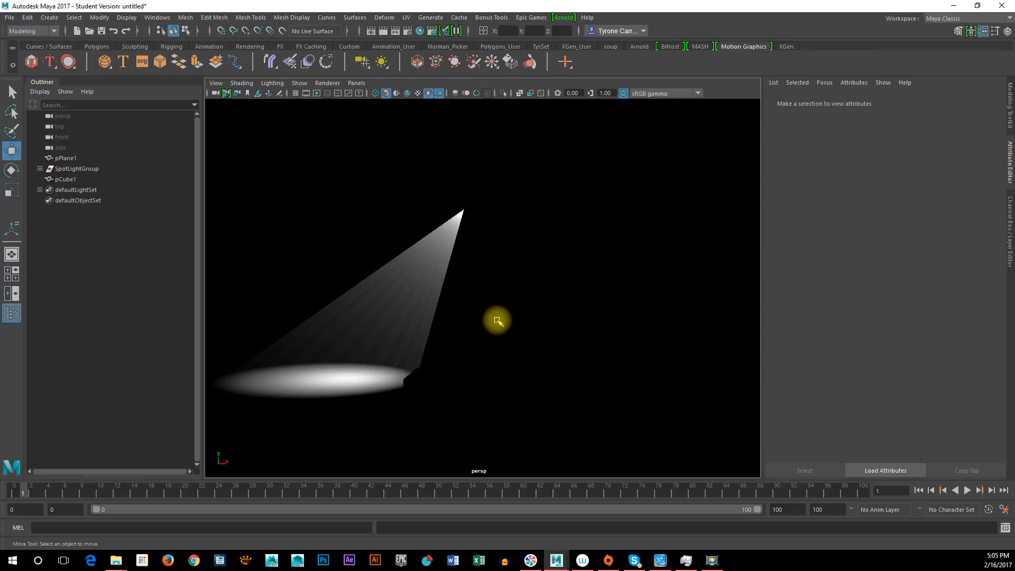
Create an ambient light in the scene.
key(space)
click(376, 280)
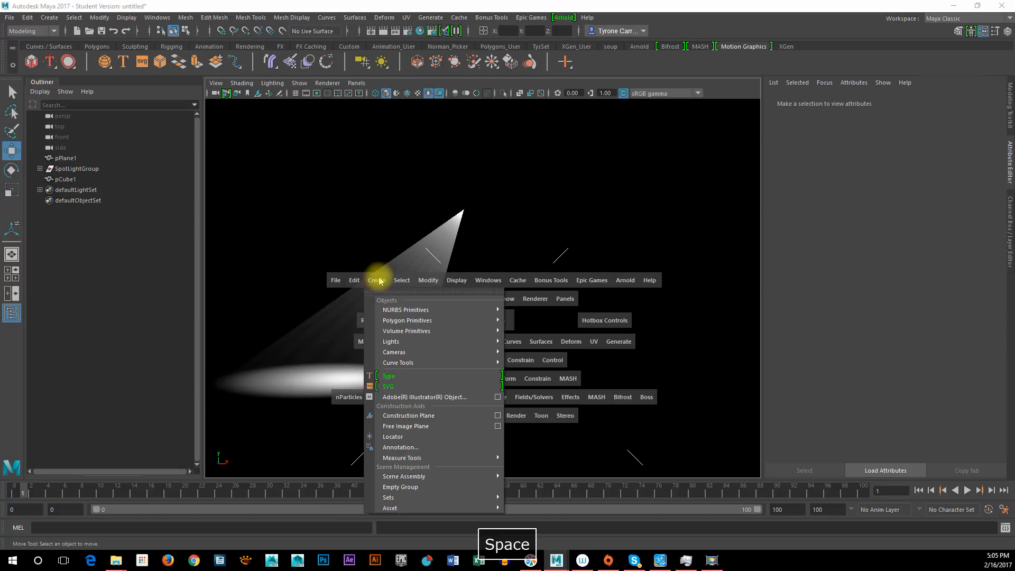
mouse_move(419, 341)
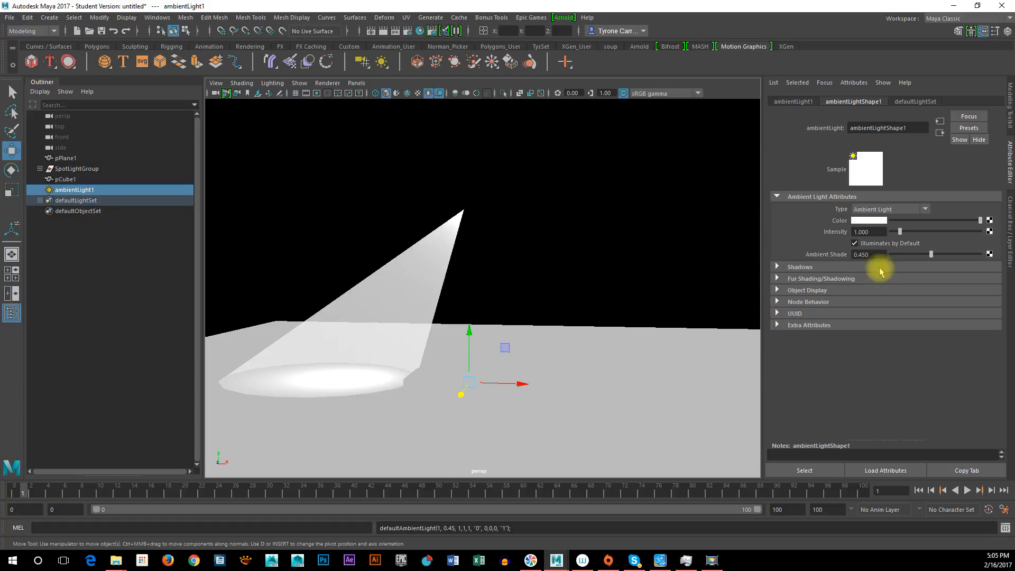
Set the ambient light's intensity to 0.03.
double_click(870, 232)
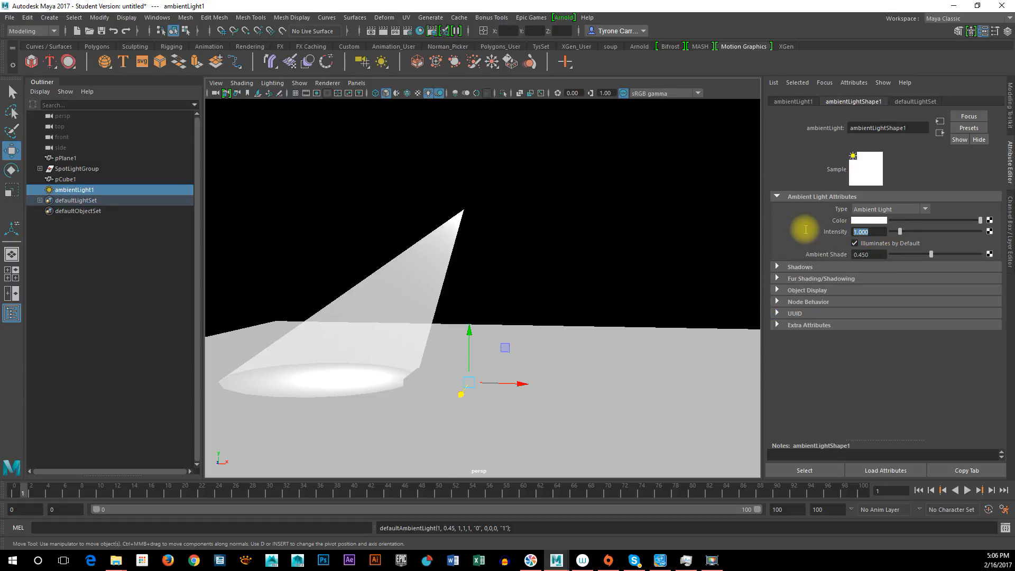
text(.1)
key(Return)
text(.0)
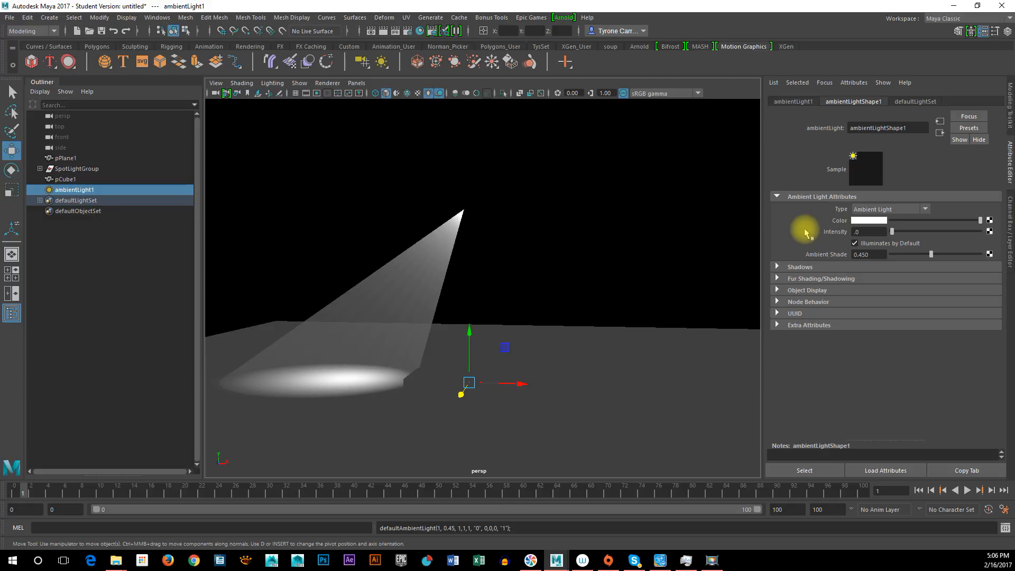
text(3)
key(Return)
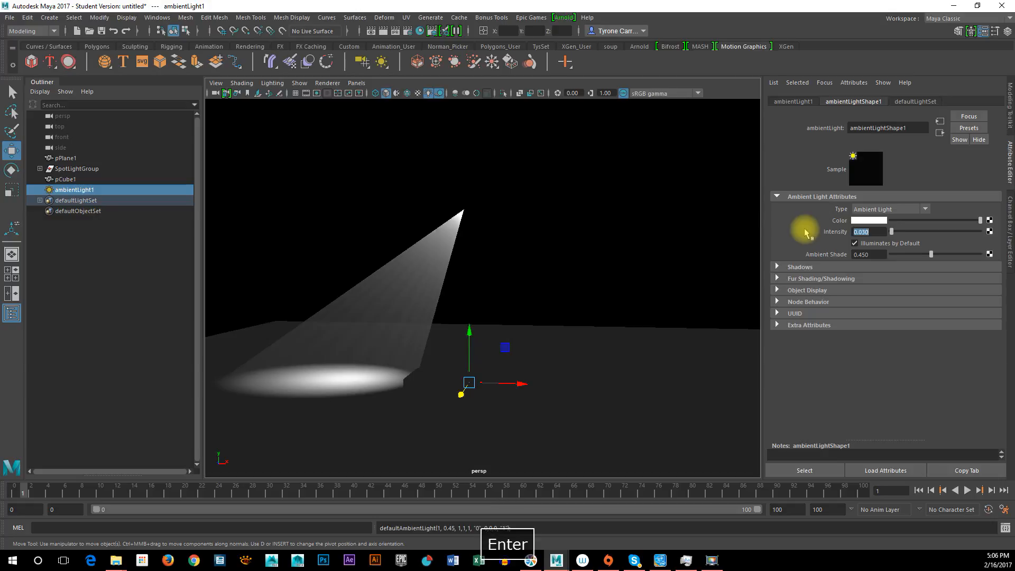
Tint the ambient light a muted teal, about hue 186, saturation 0.55 and value 0.41.
click(875, 221)
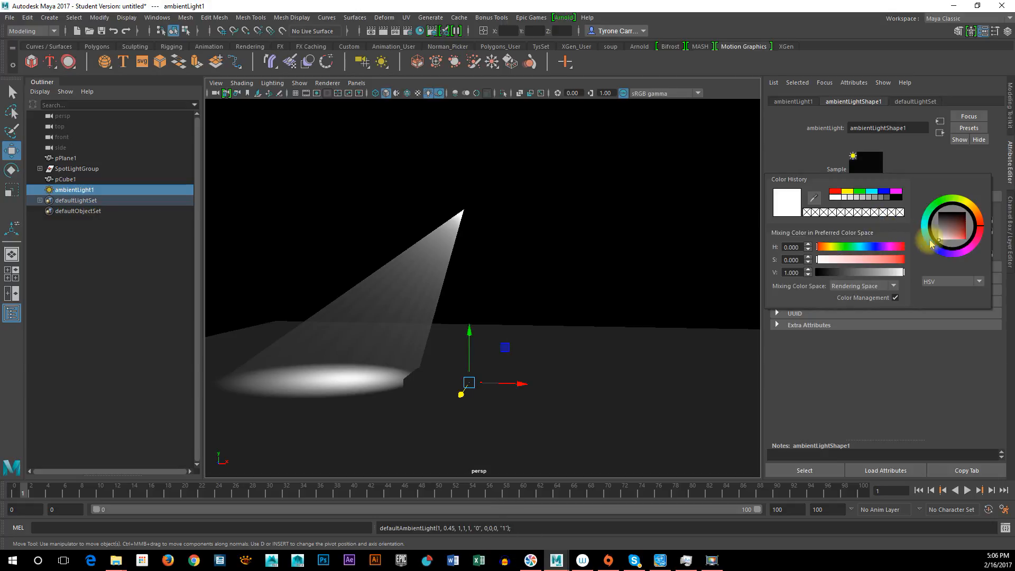
mouse_move(942, 223)
mouse_down()
mouse_move(959, 227)
mouse_move(951, 232)
mouse_up()
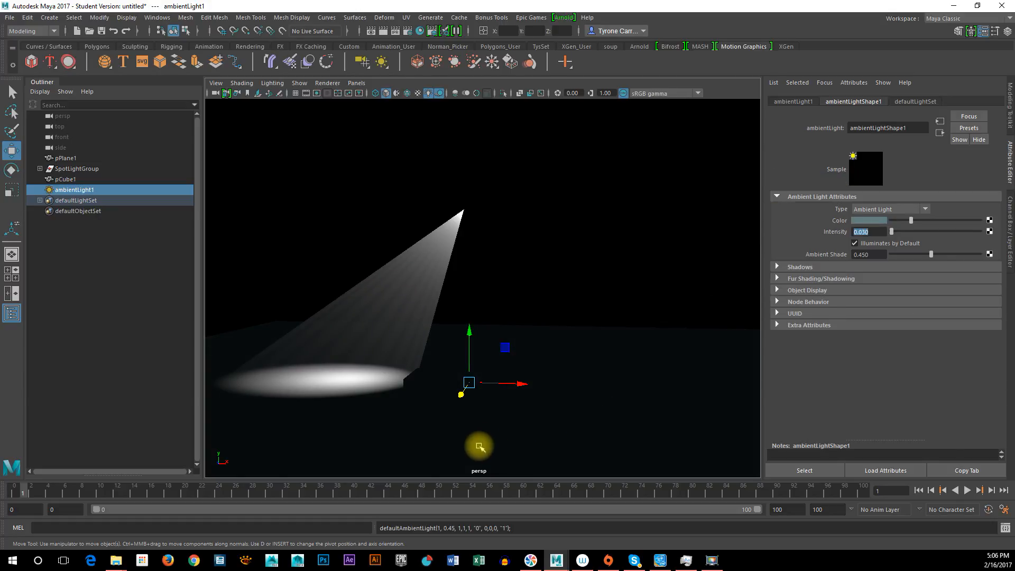
click(869, 221)
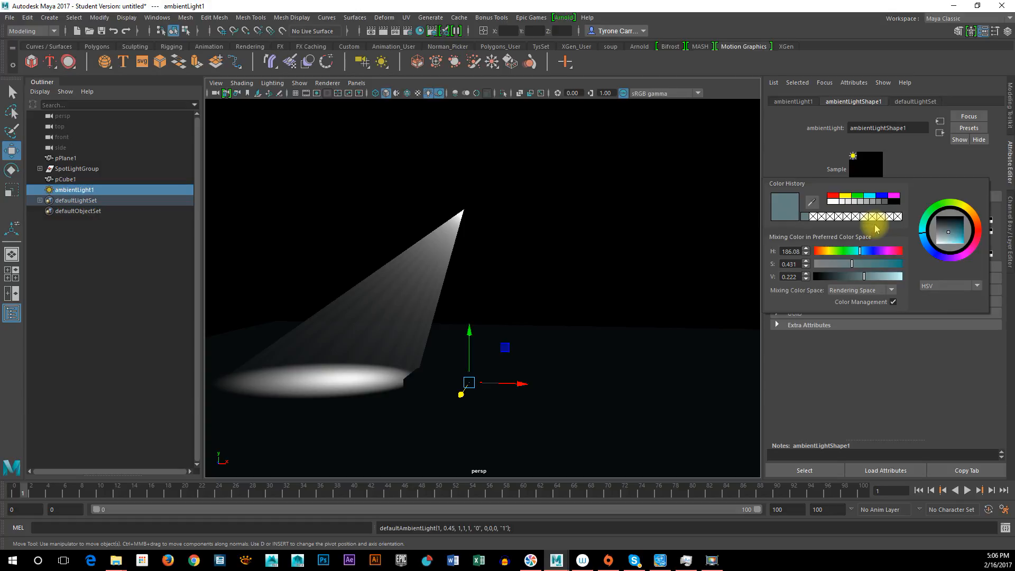
drag(946, 235, 951, 240)
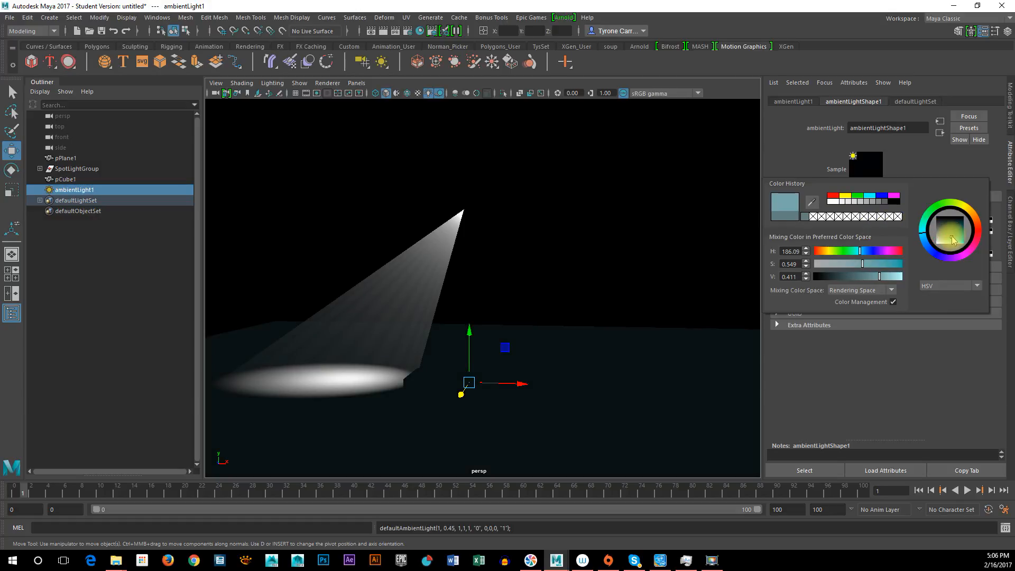
Scrub the animation and view the scene from the front to examine the tinted ambient fill around the beam.
drag(63, 484, 379, 483)
alt+drag(540, 416, 565, 382)
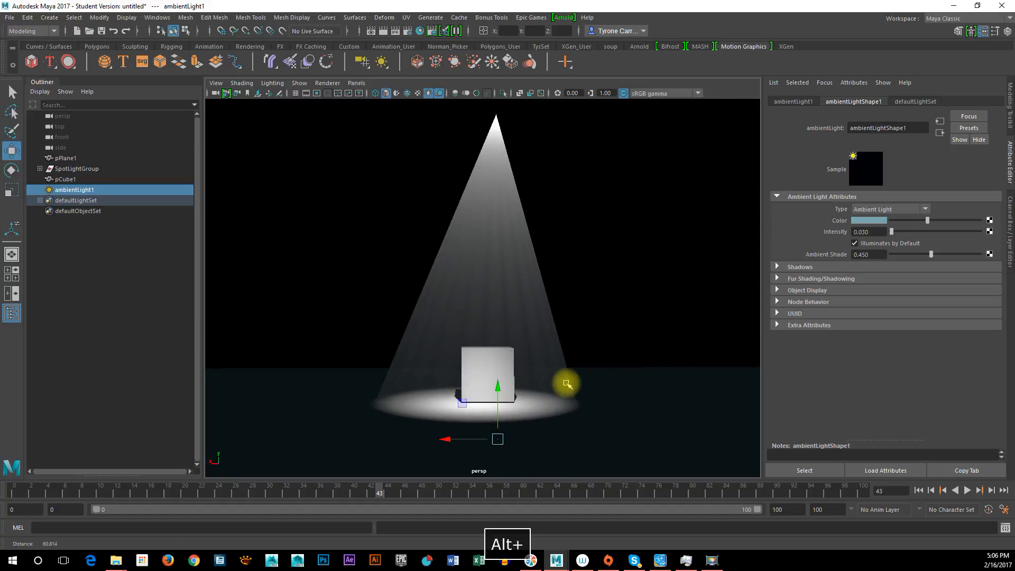
alt+middle_drag(555, 424, 549, 418)
drag(11, 490, 432, 552)
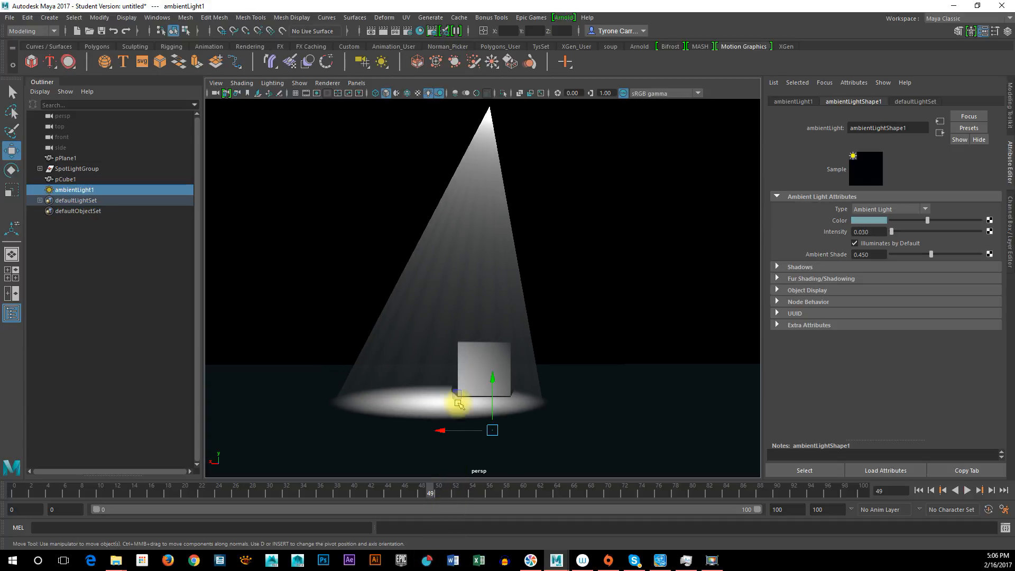
At frame 49, reposition the cube inside the spotlight beam so that it casts its shadow within the light pool.
click(465, 358)
mouse_move(518, 387)
alt+right_down()
mouse_move(600, 398)
mouse_move(507, 422)
mouse_move(518, 61)
mouse_move(342, 361)
mouse_move(550, 390)
mouse_move(499, 388)
alt+right_up()
scroll(498, 397, down, 1)
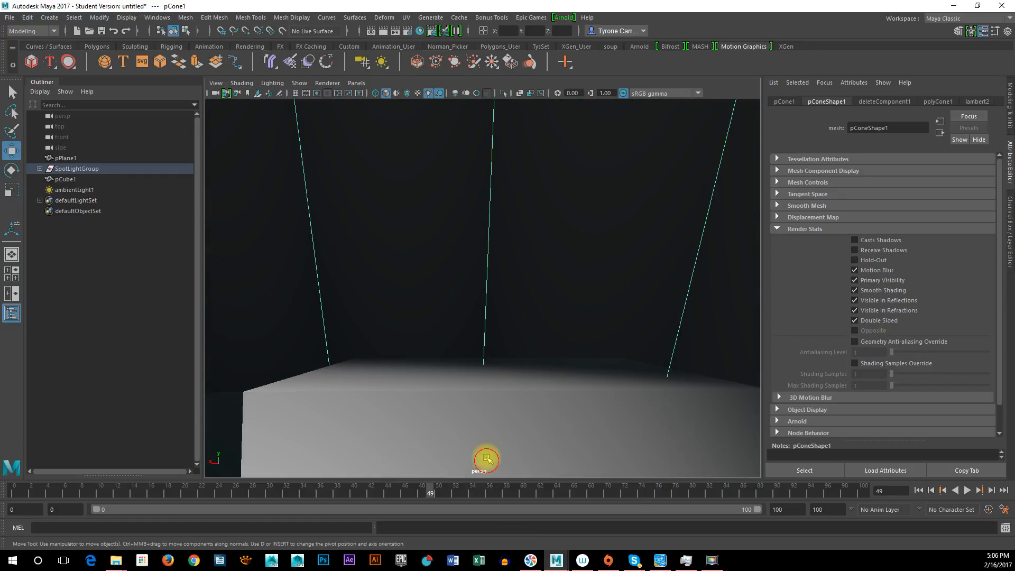
click(485, 459)
scroll(497, 415, down, 6)
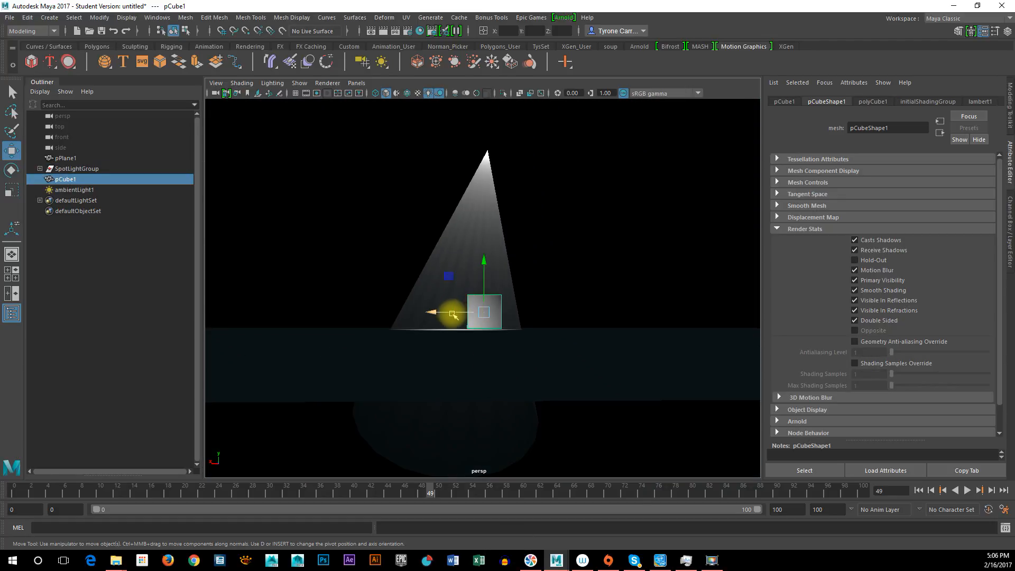
drag(454, 315, 388, 312)
alt+right_drag(407, 324, 501, 323)
alt+drag(469, 343, 447, 366)
drag(427, 309, 408, 355)
drag(387, 322, 466, 334)
alt+right_drag(618, 340, 444, 330)
alt+drag(475, 325, 438, 337)
Clear the selection, play and scrub the animation, and examine the cube's moving shadow from closer angles.
drag(177, 484, 453, 521)
click(587, 236)
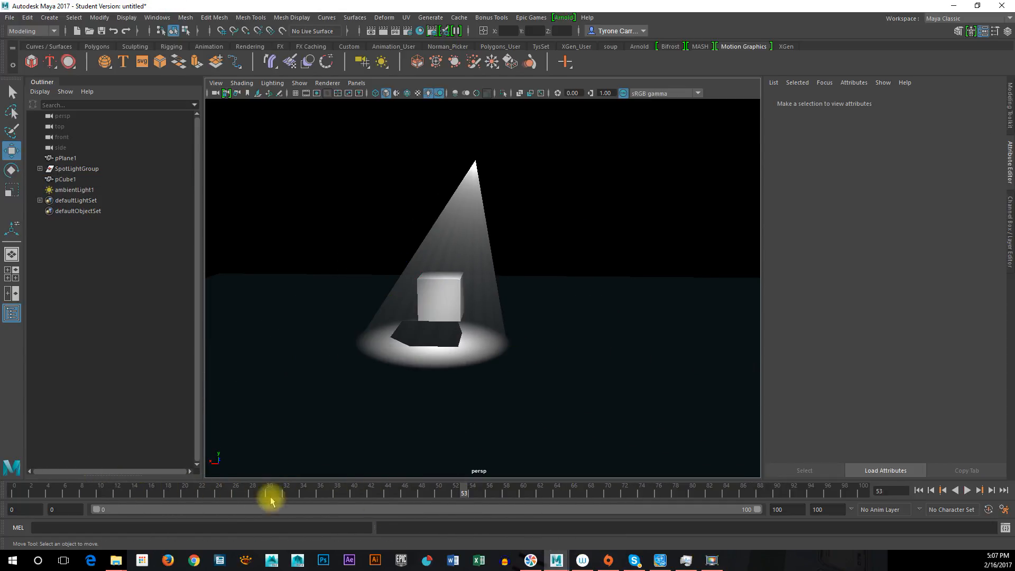
key(alt+v)
drag(376, 537, 481, 505)
alt+drag(530, 394, 554, 389)
alt+right_drag(555, 389, 628, 396)
alt+right_drag(520, 281, 532, 310)
alt+drag(532, 310, 579, 354)
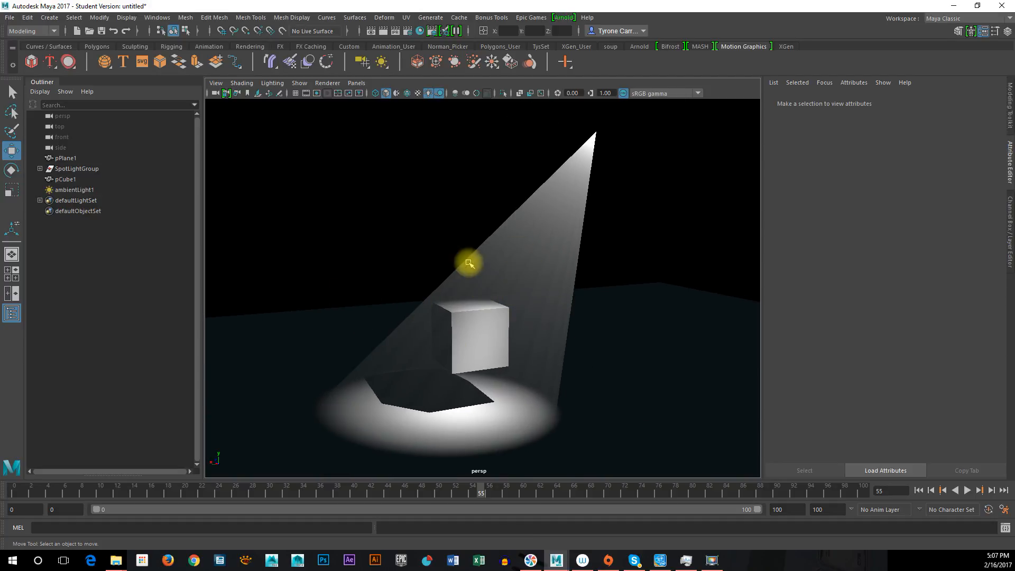
drag(262, 492, 437, 518)
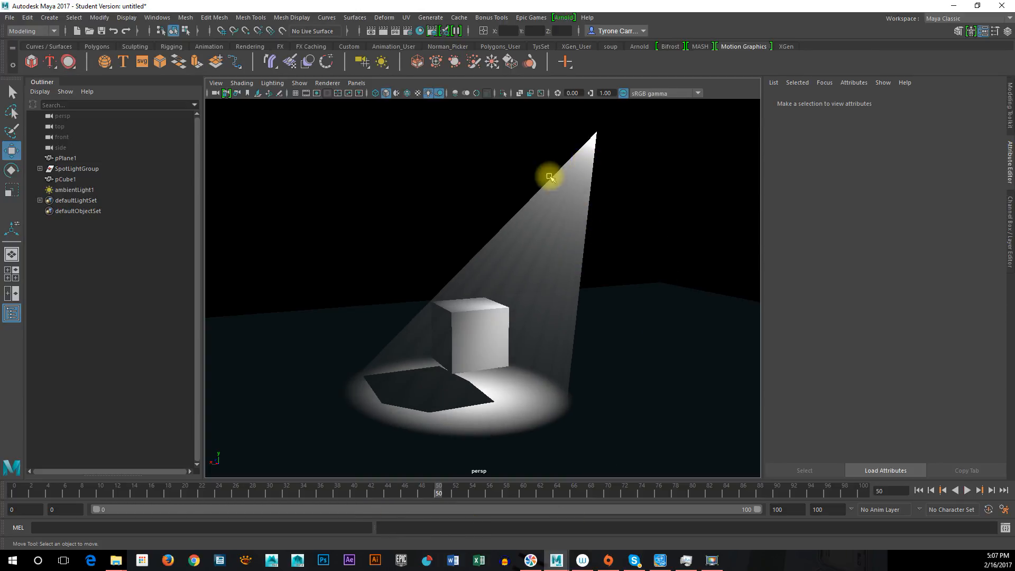
Set the Viewport 2.0 transparency algorithm to Depth Peeling.
click(327, 83)
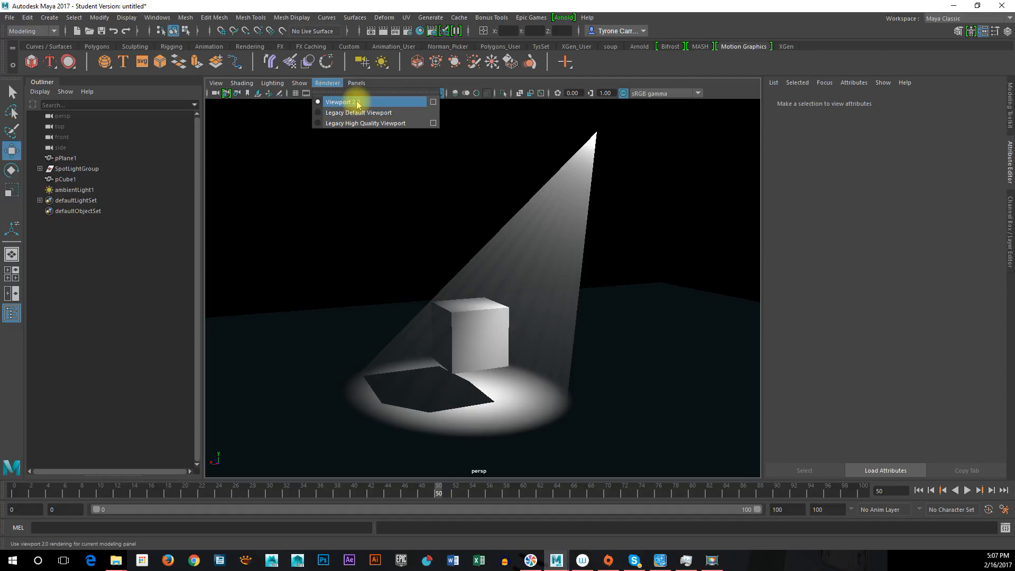
click(433, 102)
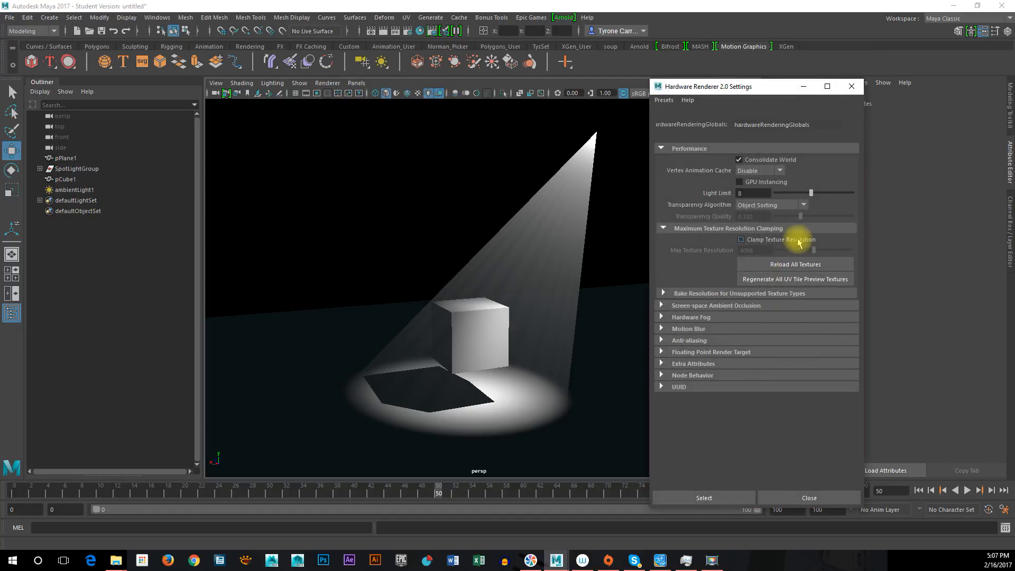
click(799, 205)
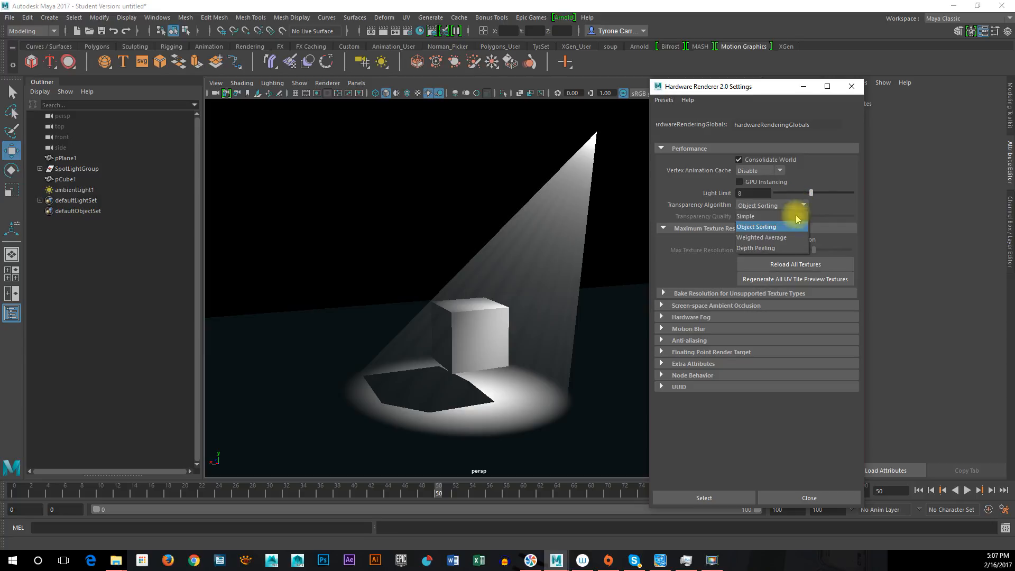
click(778, 247)
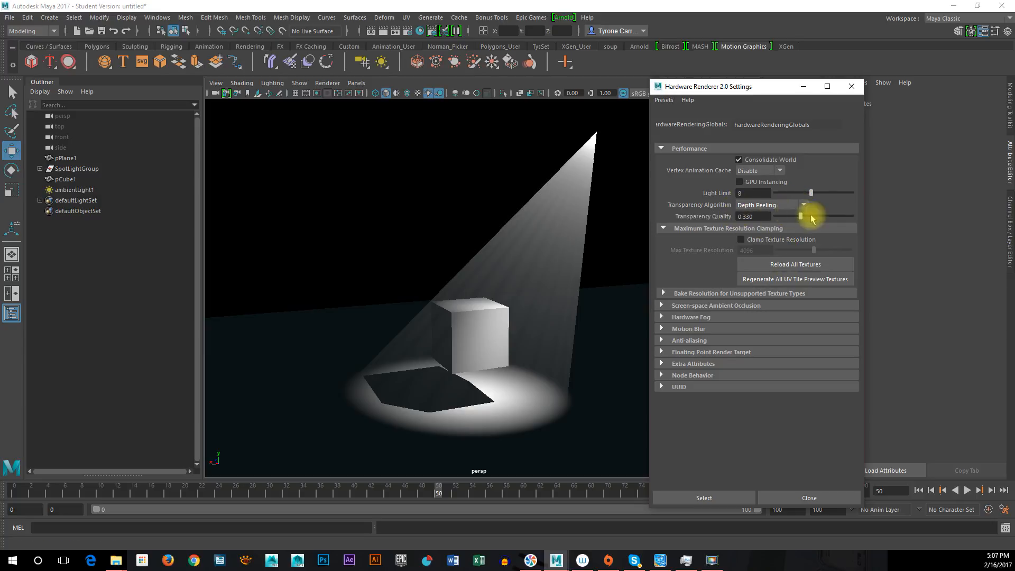
Turn on Multisampling Anti-aliasing with a sample count of 16 in the Viewport 2.0 settings and check the playback.
click(689, 306)
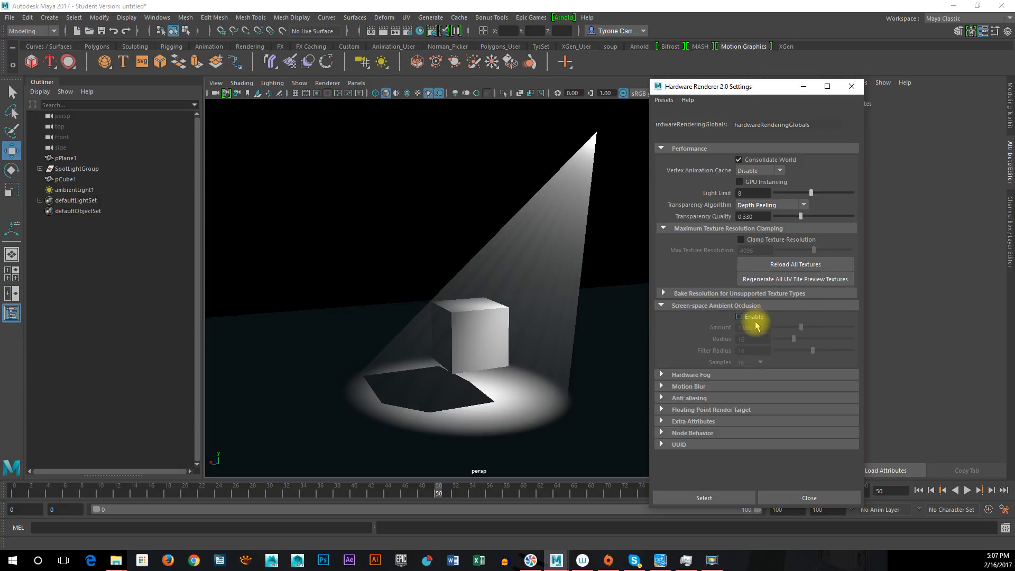
click(739, 317)
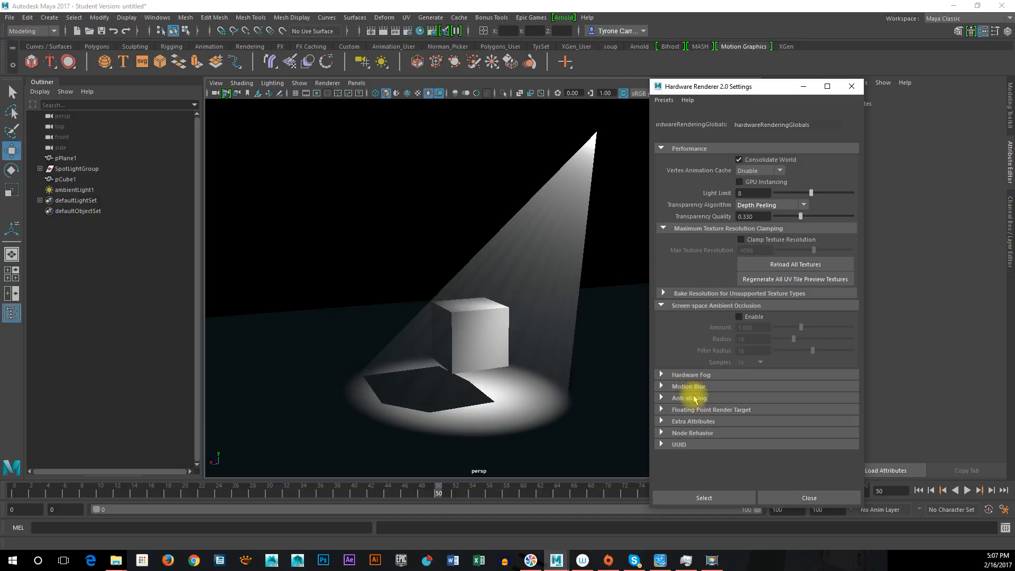
click(669, 401)
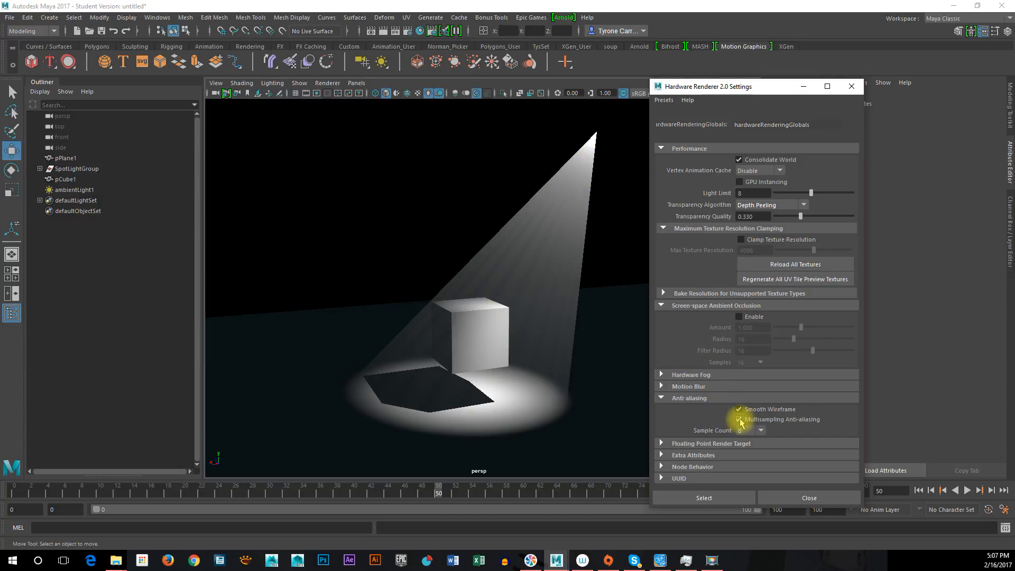
click(751, 431)
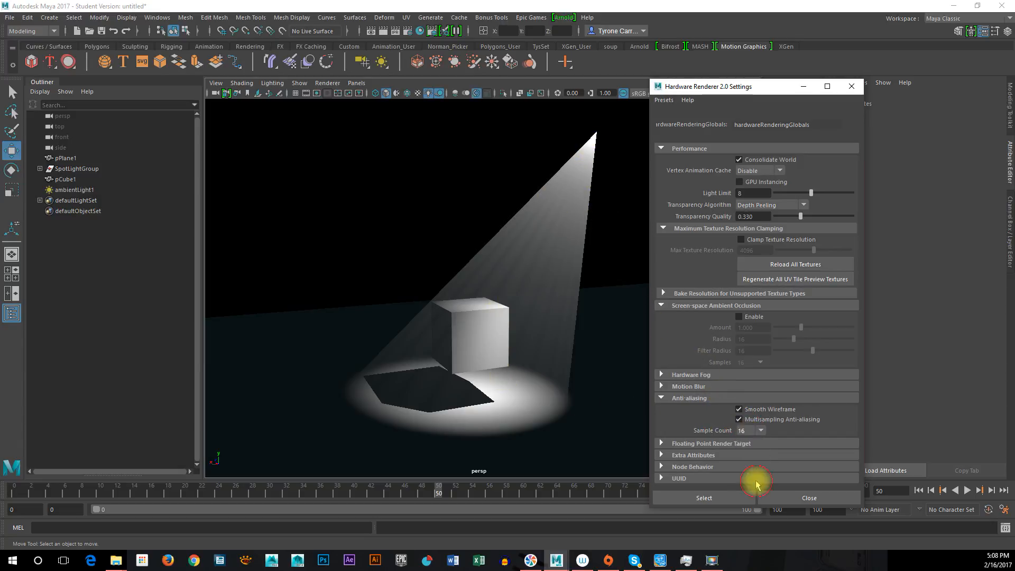
drag(343, 488, 421, 530)
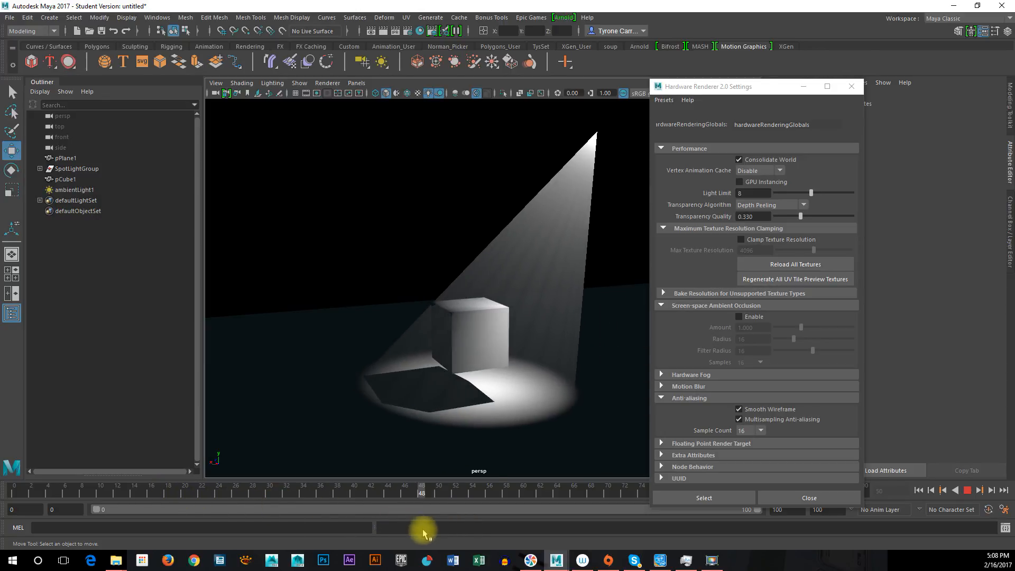
click(850, 86)
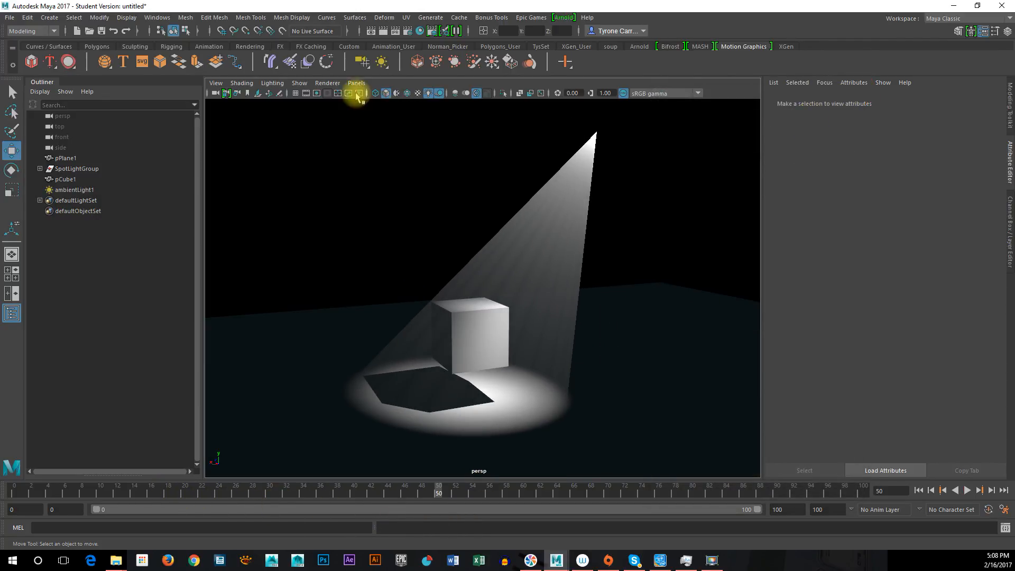
Show lights in the perspective view and turn on Use Depth Map Shadows for the spotlight.
click(295, 84)
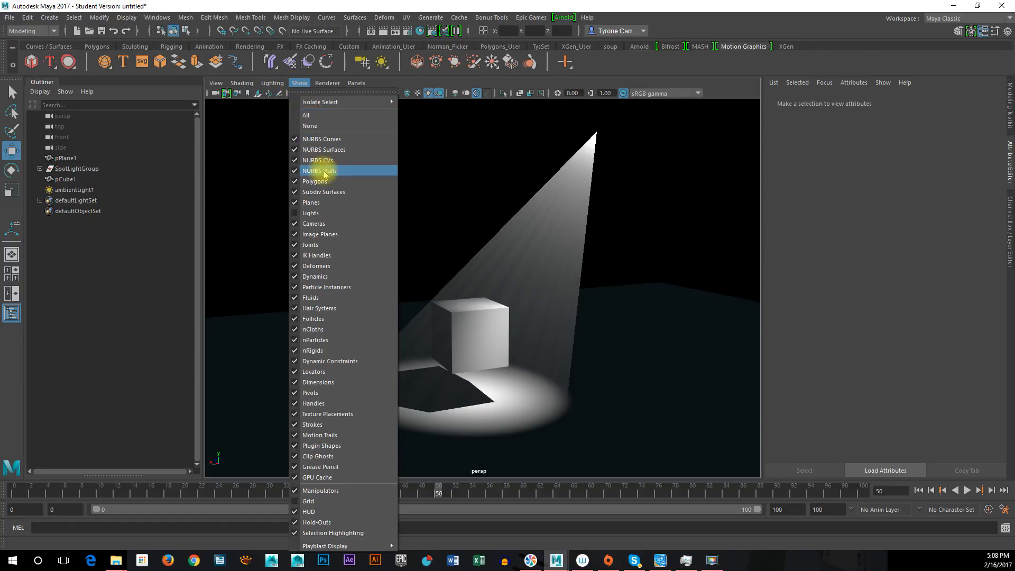
click(324, 214)
click(604, 112)
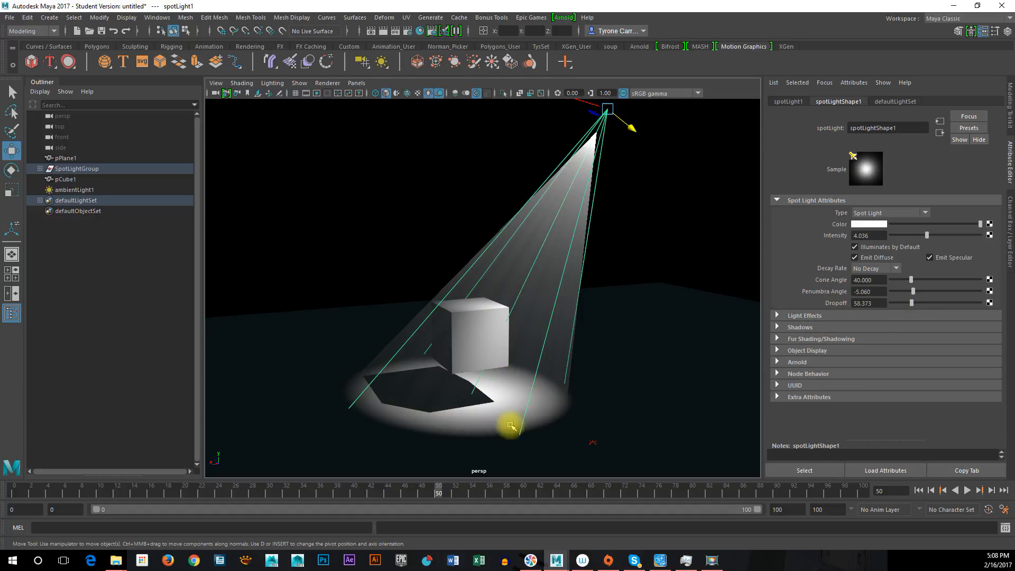
click(776, 329)
scroll(877, 391, down, 5)
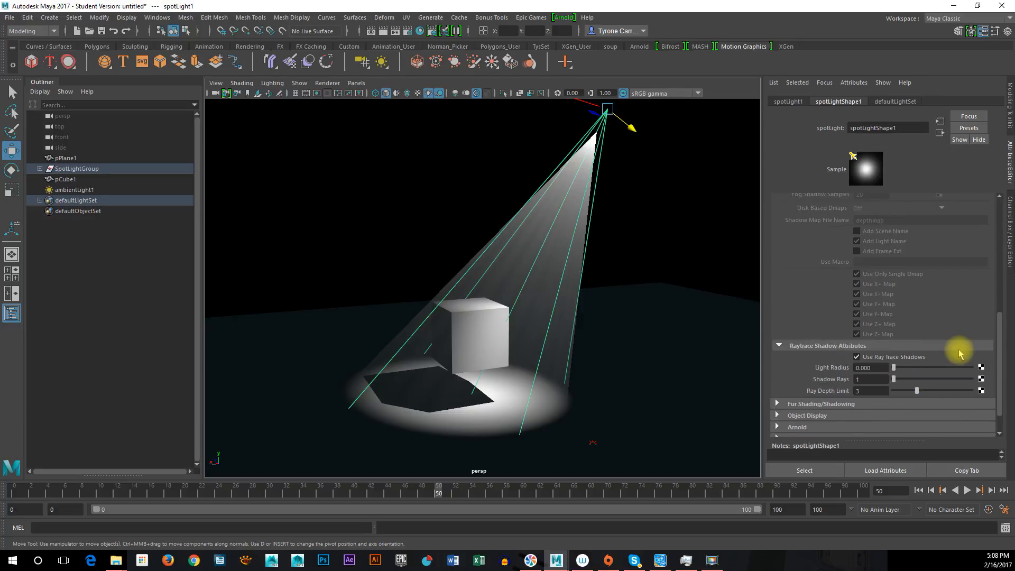
scroll(961, 352, up, 3)
scroll(961, 352, up, 4)
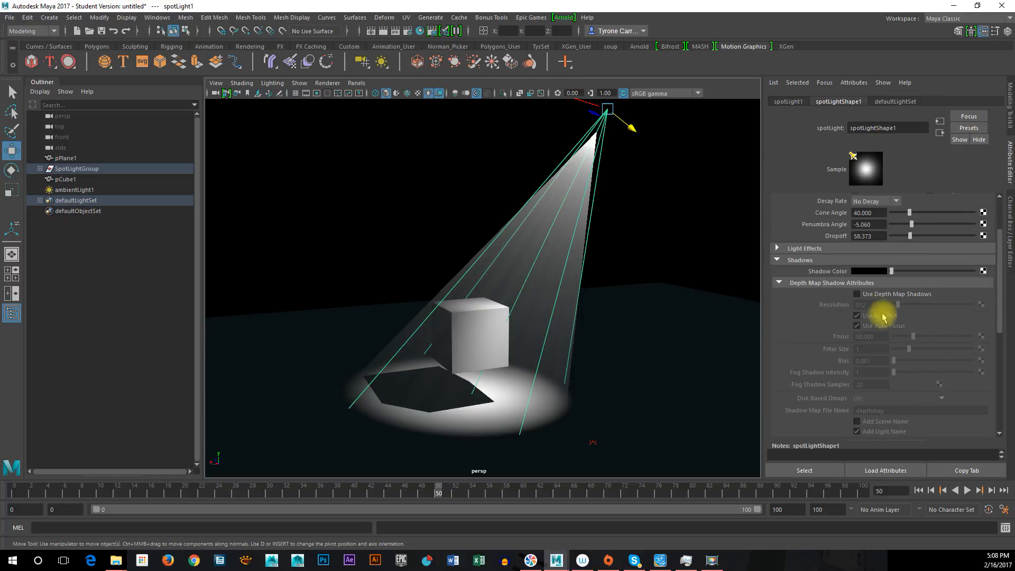
click(856, 295)
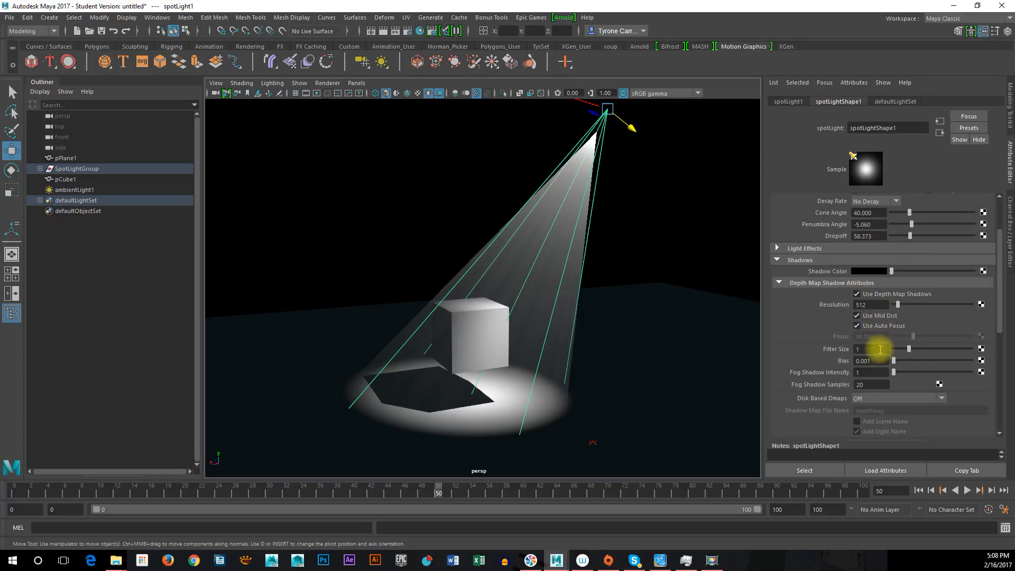
Set the Filter Size of the spotlight's depth map shadows to 10.
drag(886, 350, 807, 351)
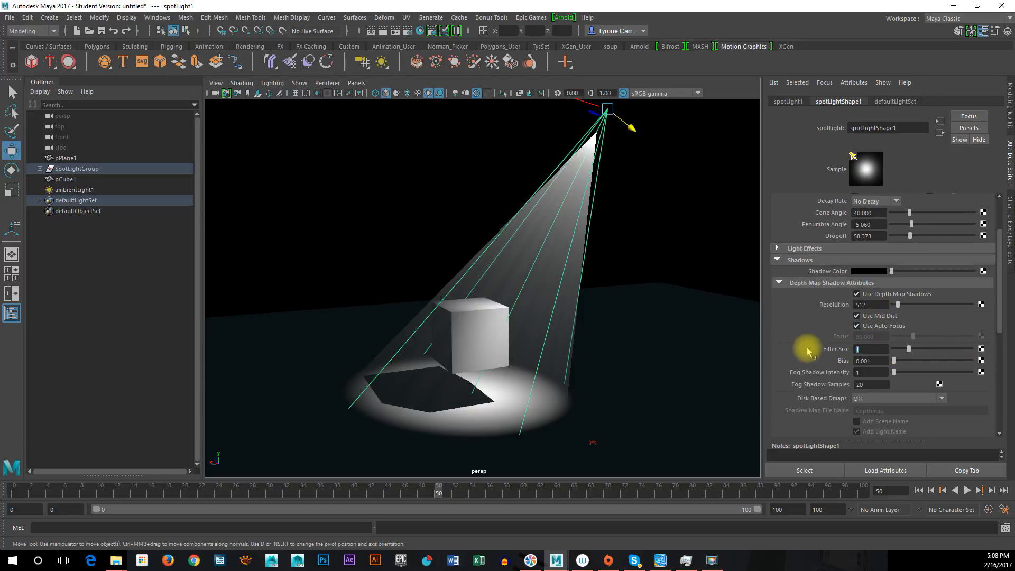
text(10)
key(Return)
text(20)
key(Return)
text(0)
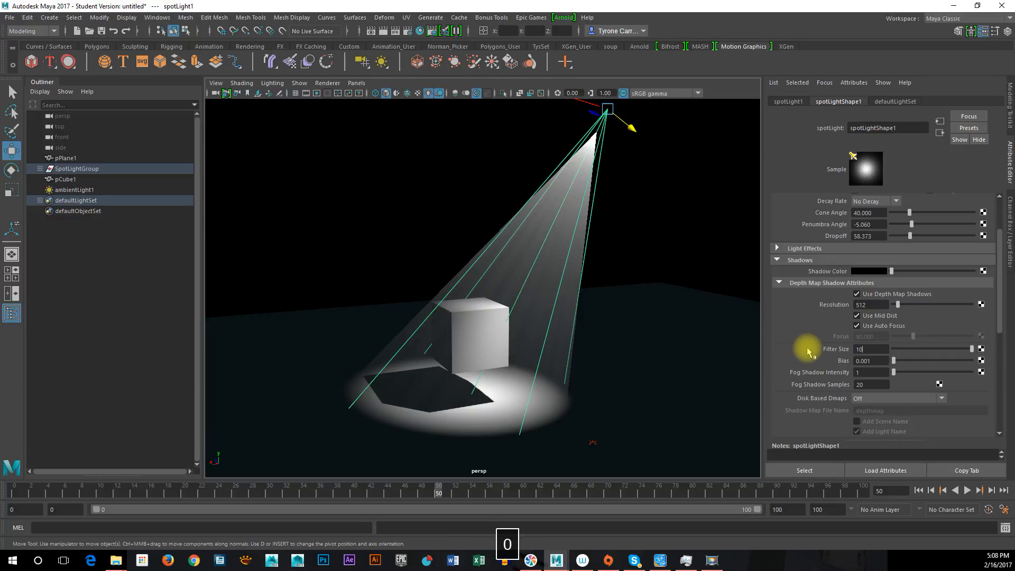
key(Return)
text(10)
key(Return)
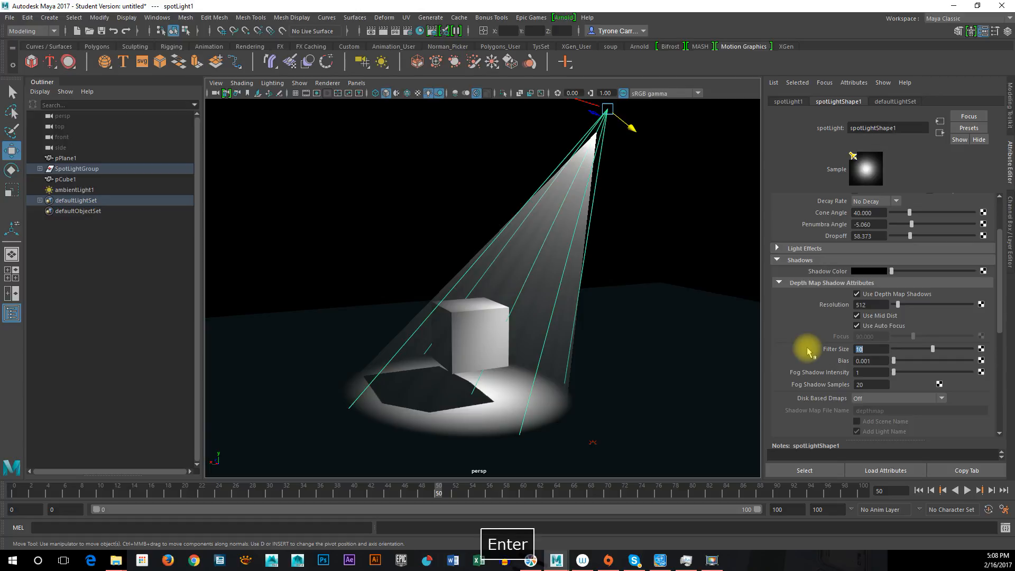
Try depth map shadow resolutions of 16 and 32 on the spotlight, and settle on 128.
click(882, 304)
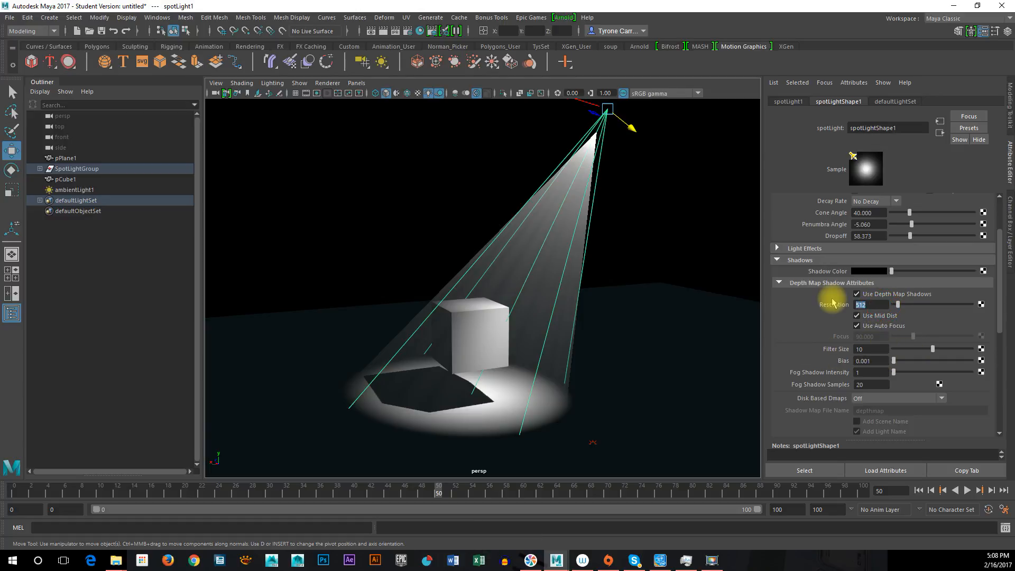
text(16)
key(Return)
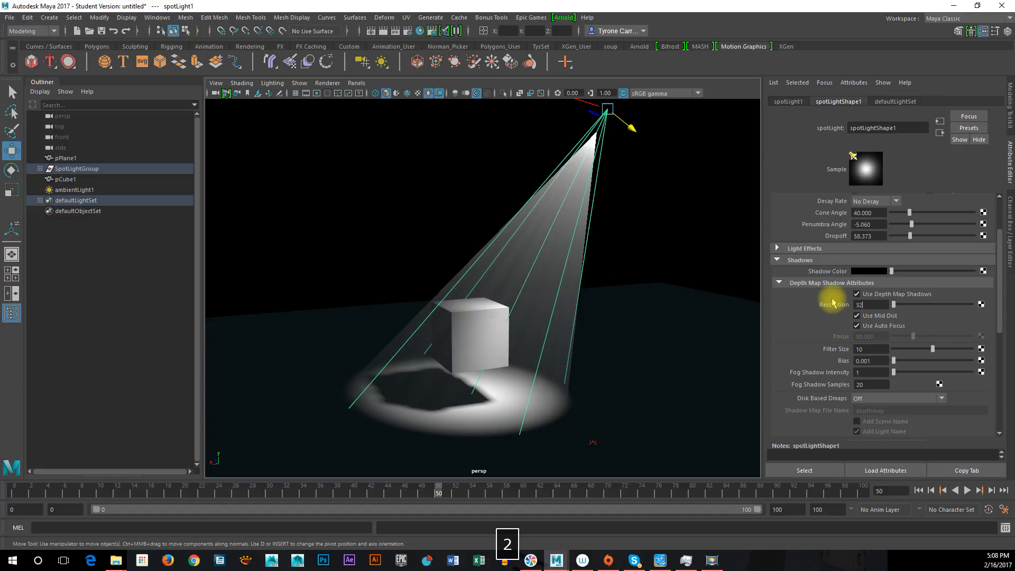
key(Return)
text(128)
key(Return)
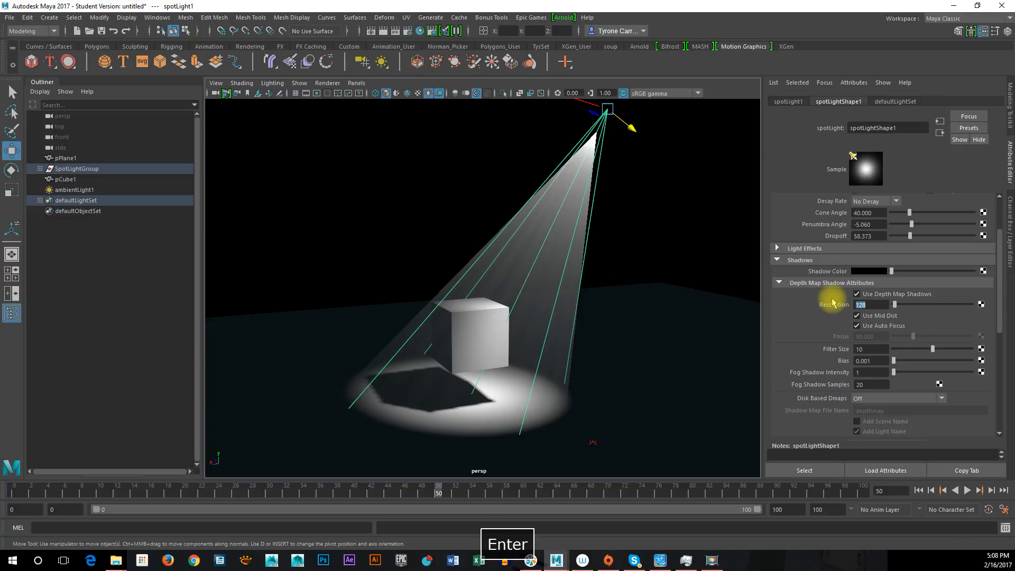
Compare Filter Size values of 18, 10, 5 and 1 for the spotlight's depth map shadows, and finish at 10.
drag(932, 350, 963, 355)
click(869, 349)
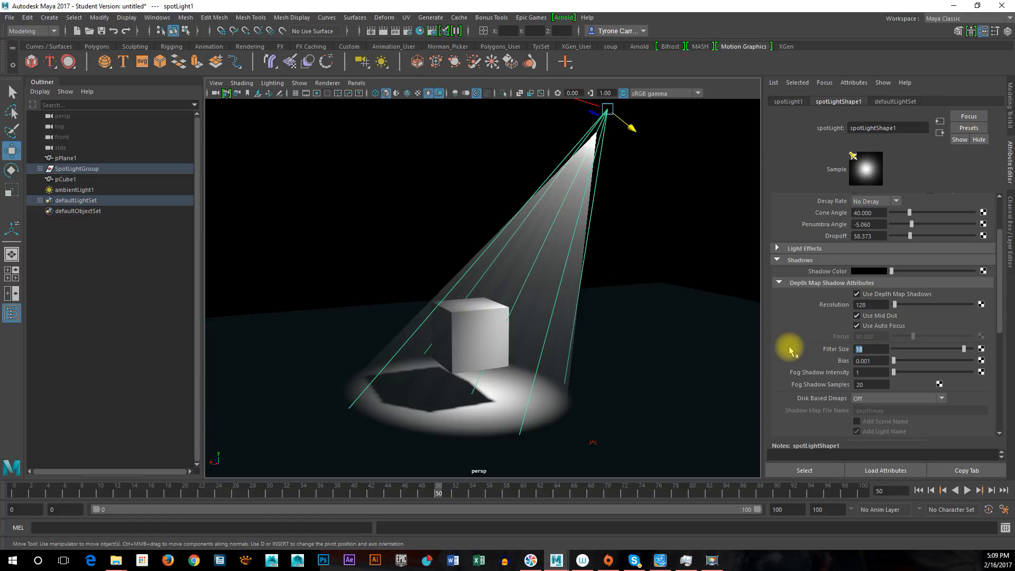
text(10)
key(Return)
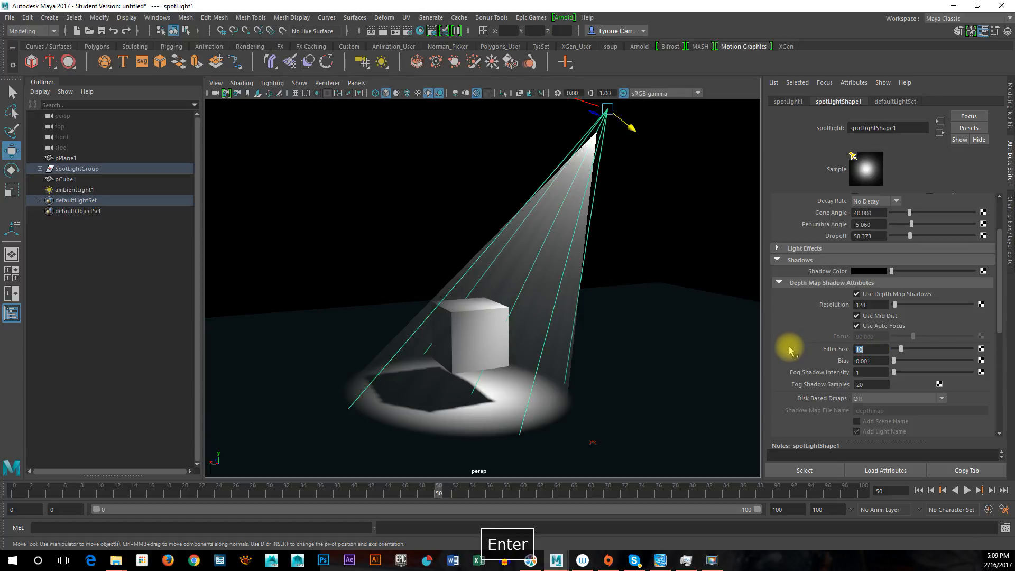
text(5)
key(Return)
text(1)
key(Return)
key(Return)
text(5)
key(Return)
text(10)
key(Return)
Switch the spotlight from depth map to ray trace shadows, and check the swing by playing the animation and scrubbing to frame 45 with nothing selected.
click(857, 294)
scroll(856, 378, down, 5)
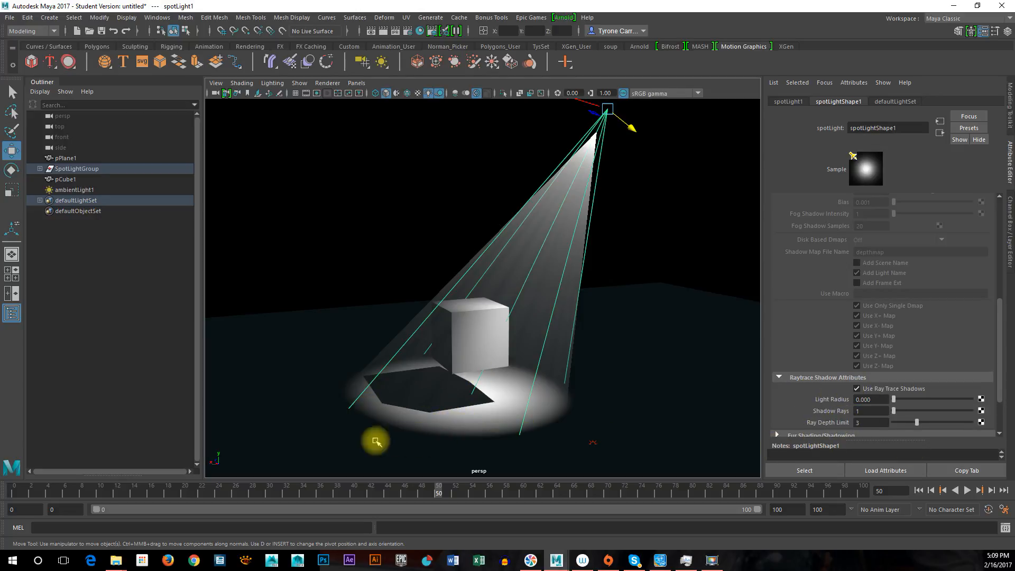
key(alt+v)
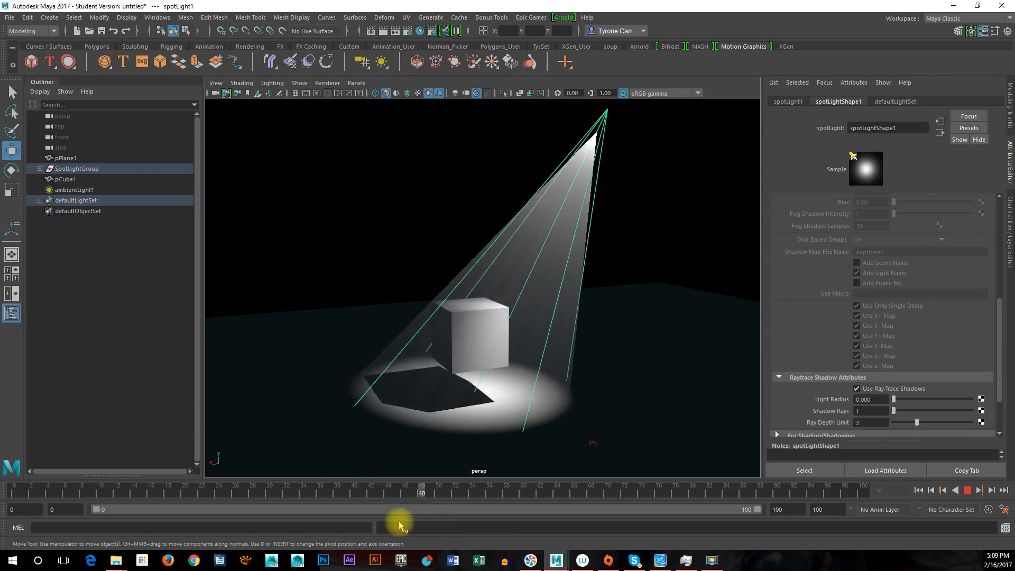
click(367, 273)
drag(252, 491, 395, 507)
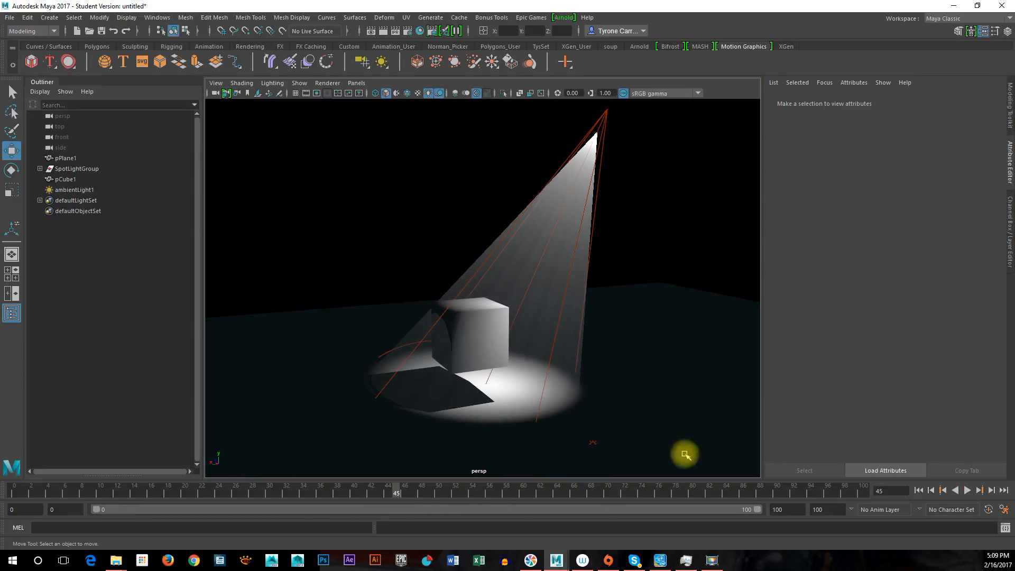